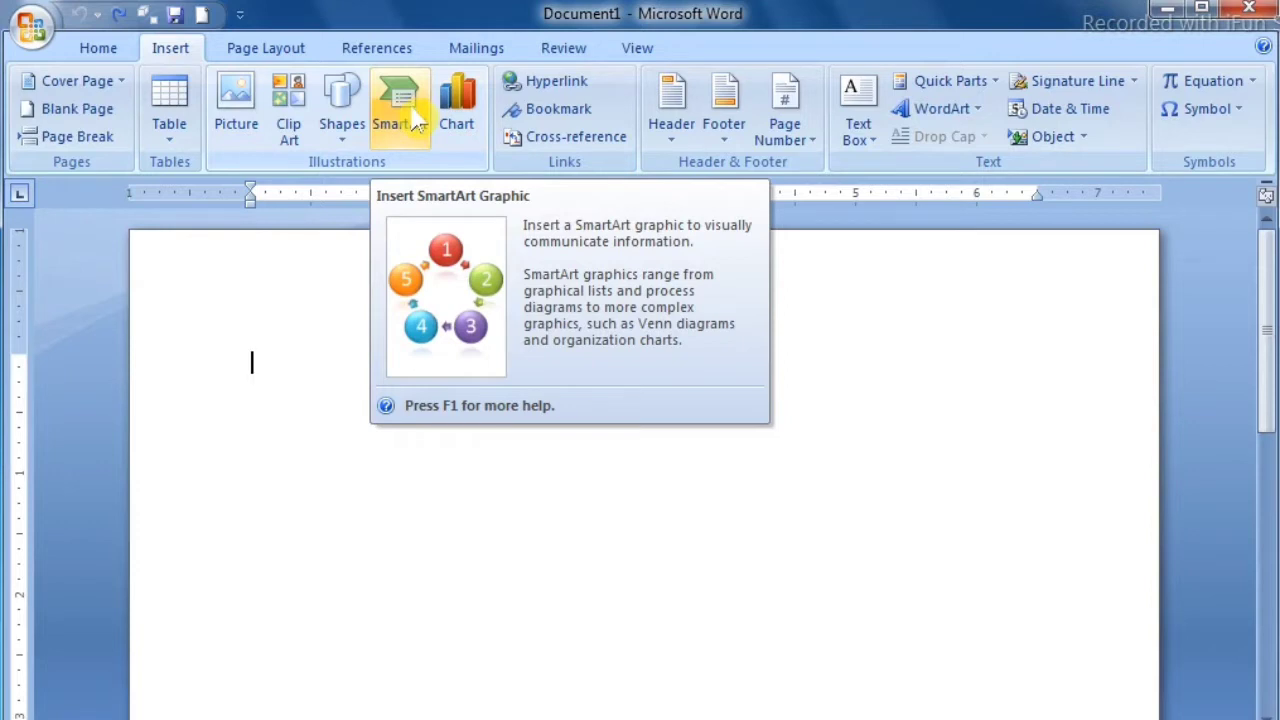
Open the SmartArt graphic chooser and examine the List, Process, Cycle, Hierarchy, Relationship, Matrix and Pyramid layouts
click(401, 112)
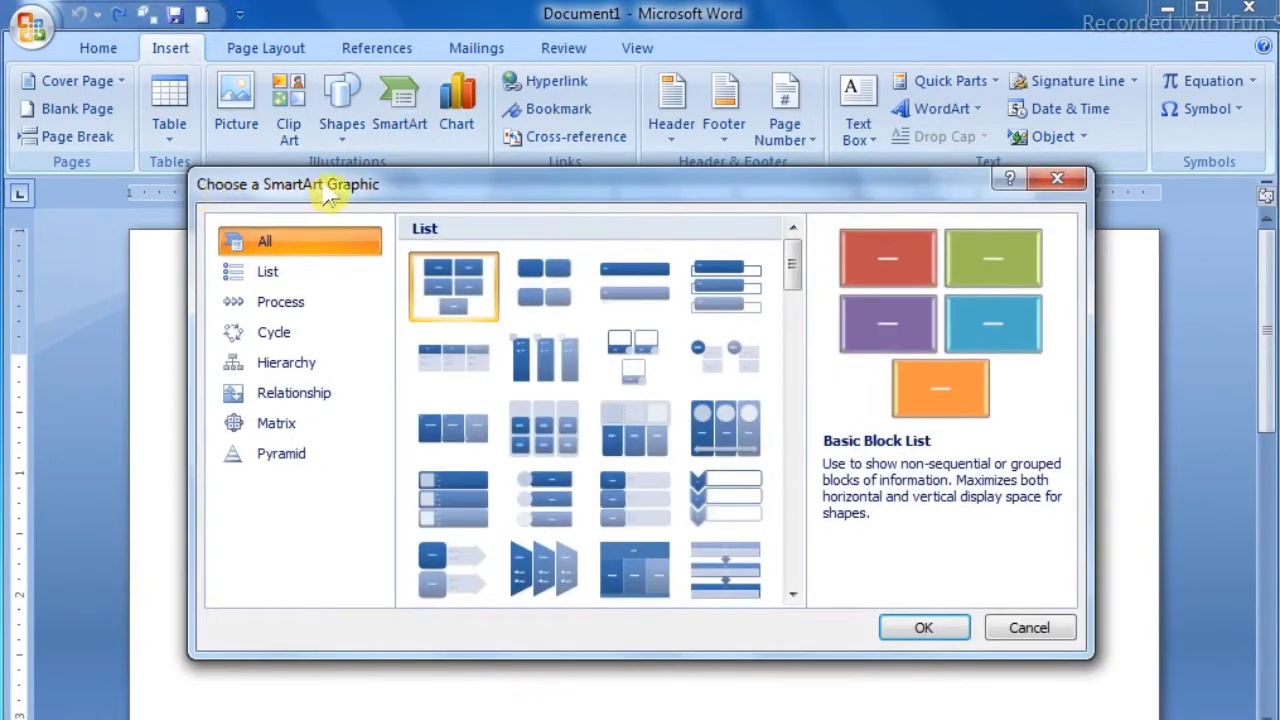
drag(330, 197, 366, 97)
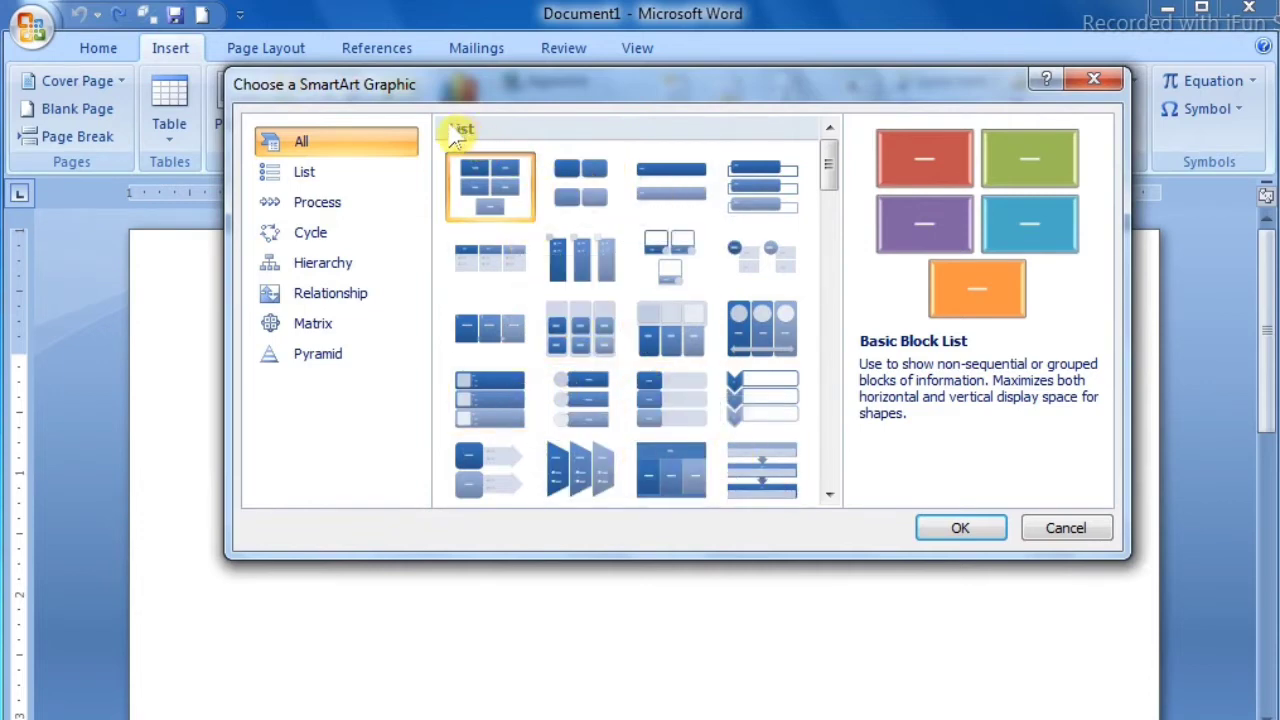
click(318, 178)
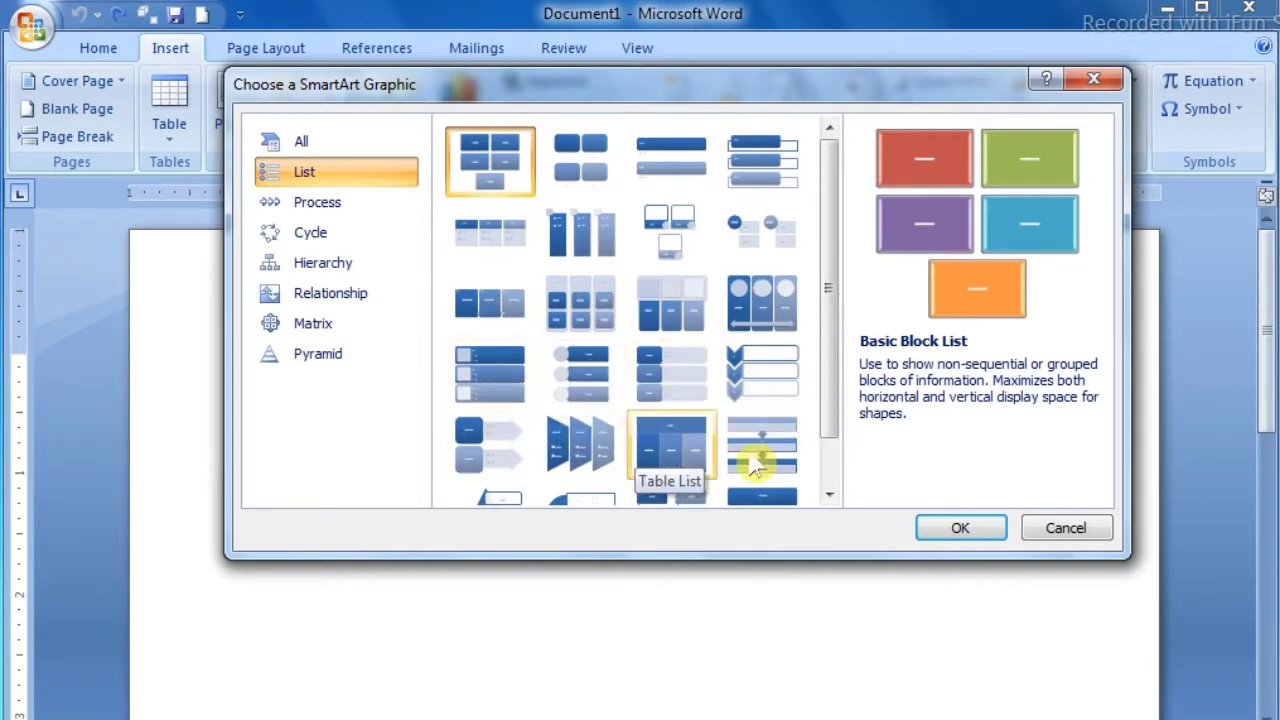
drag(829, 400, 829, 460)
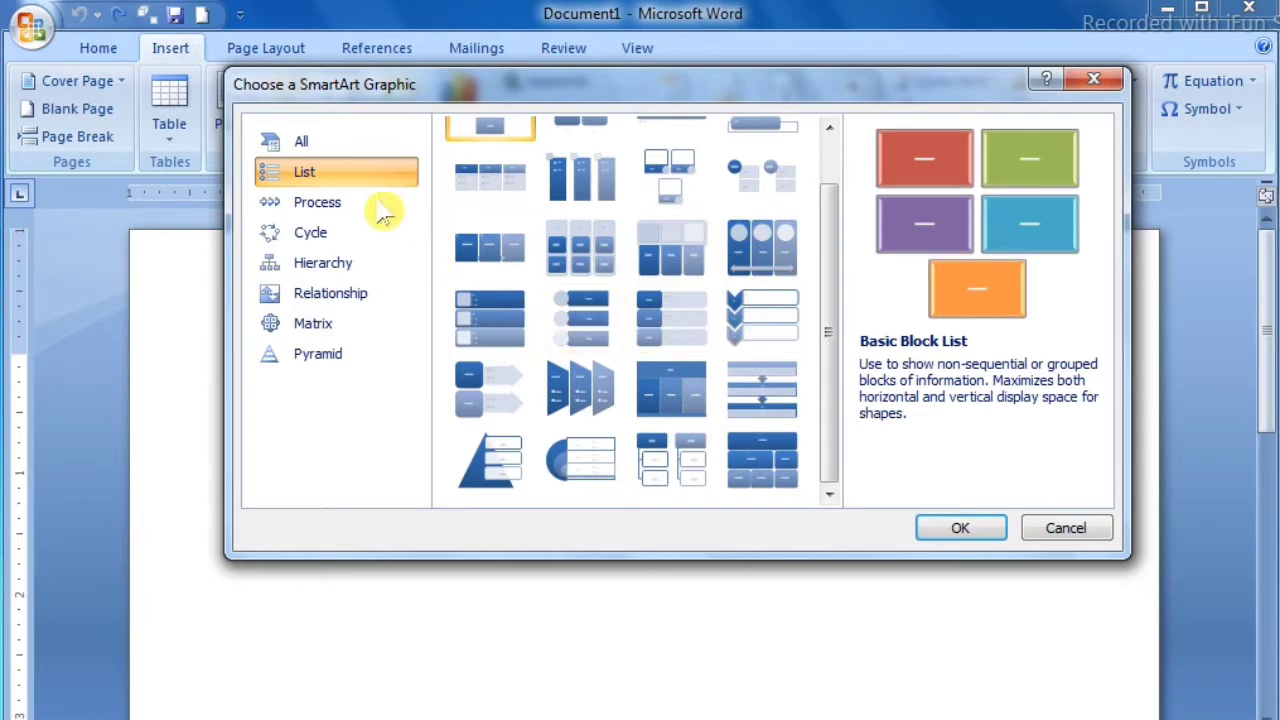
click(330, 210)
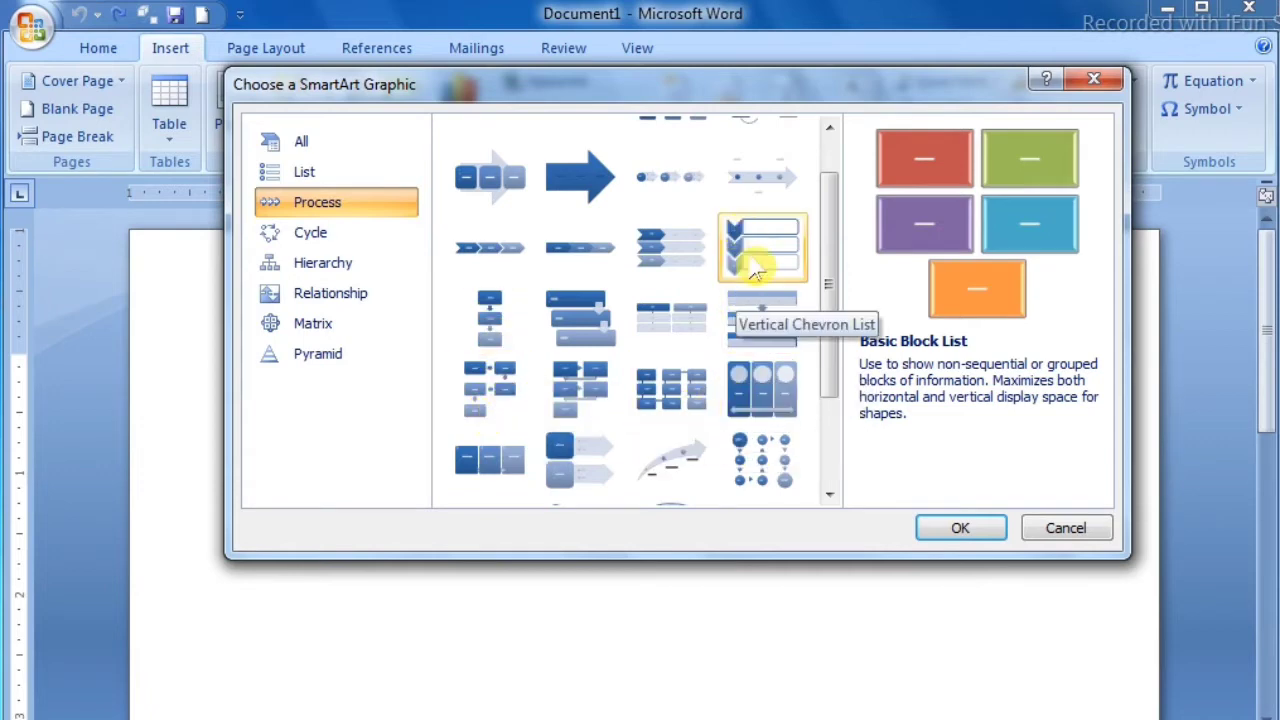
drag(825, 368, 835, 478)
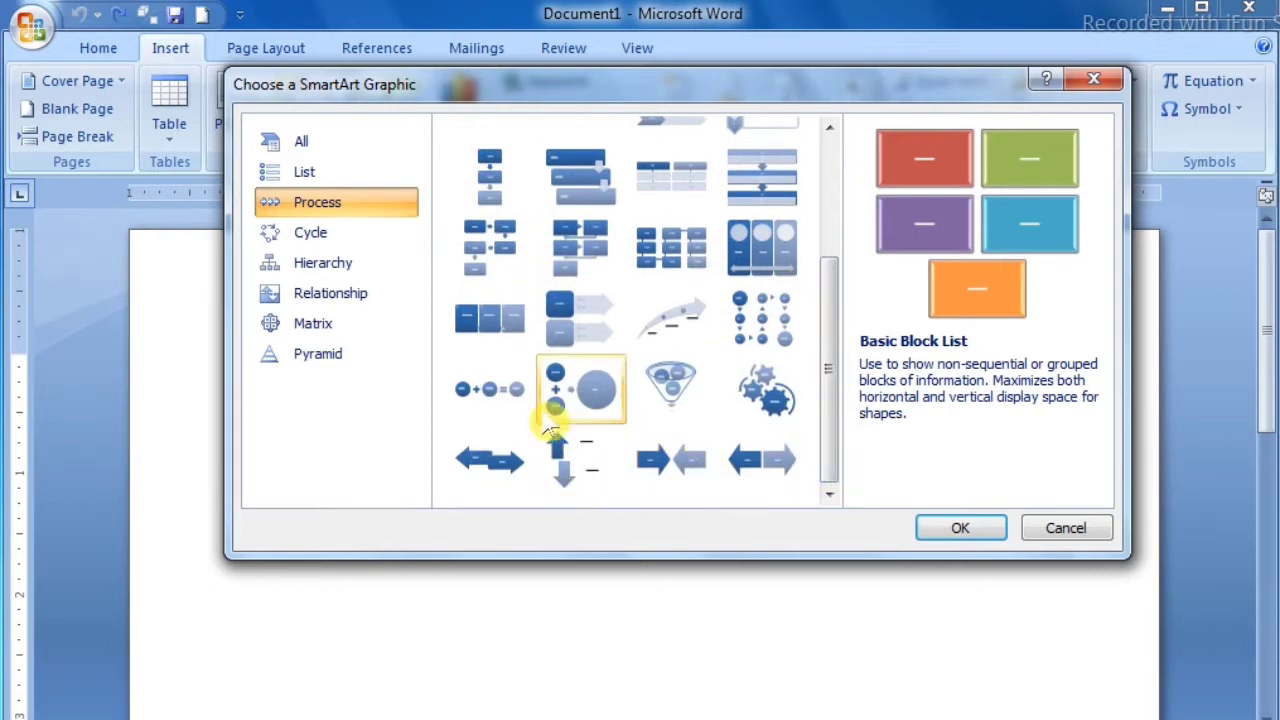
click(363, 238)
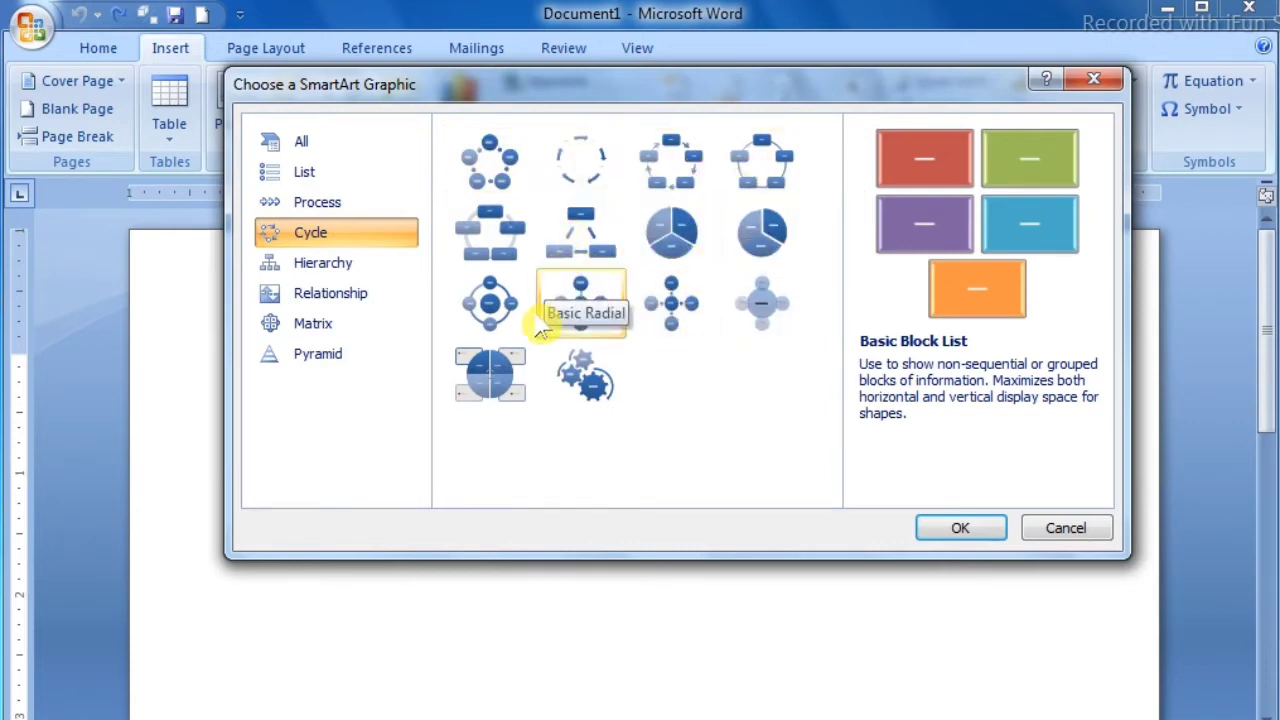
click(330, 280)
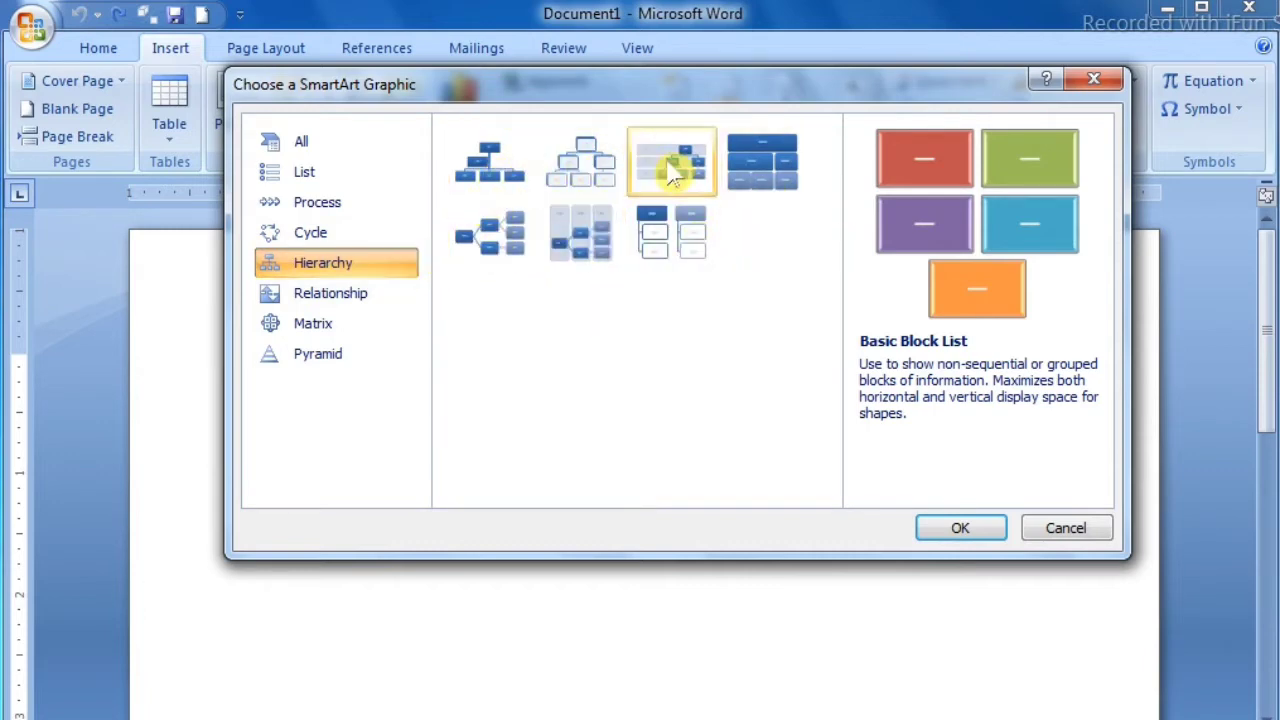
click(340, 293)
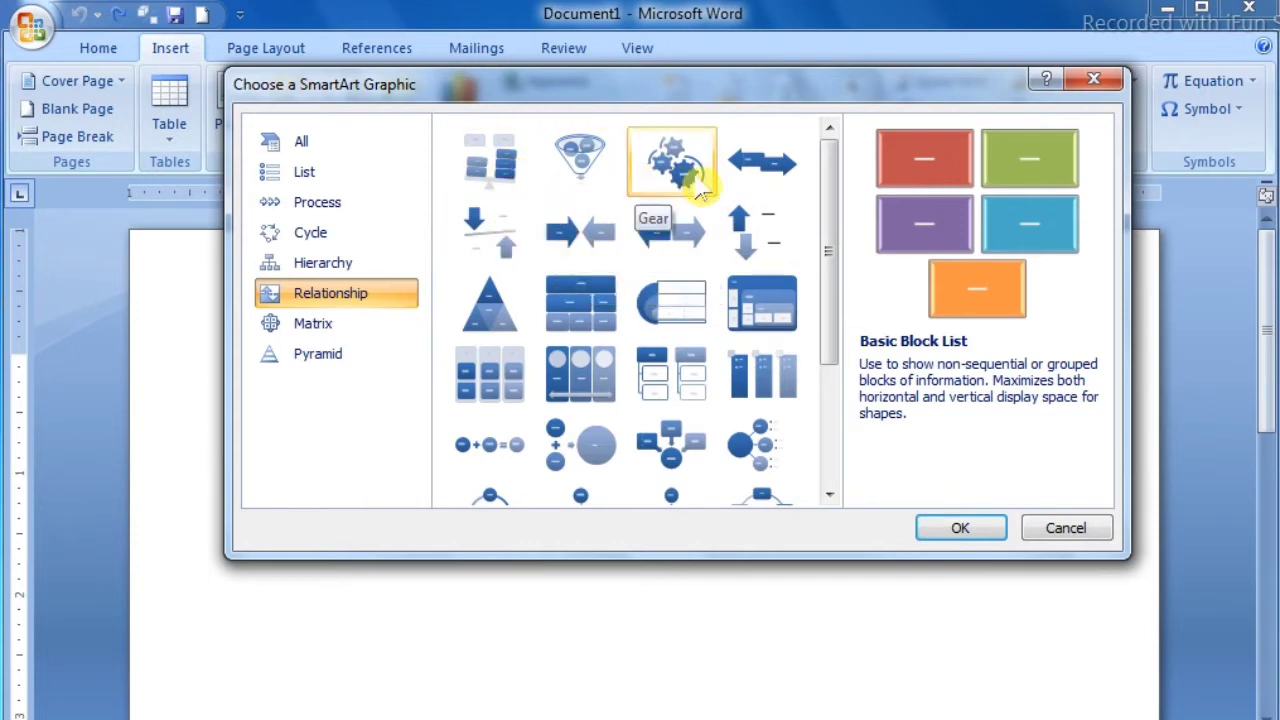
drag(828, 284, 828, 410)
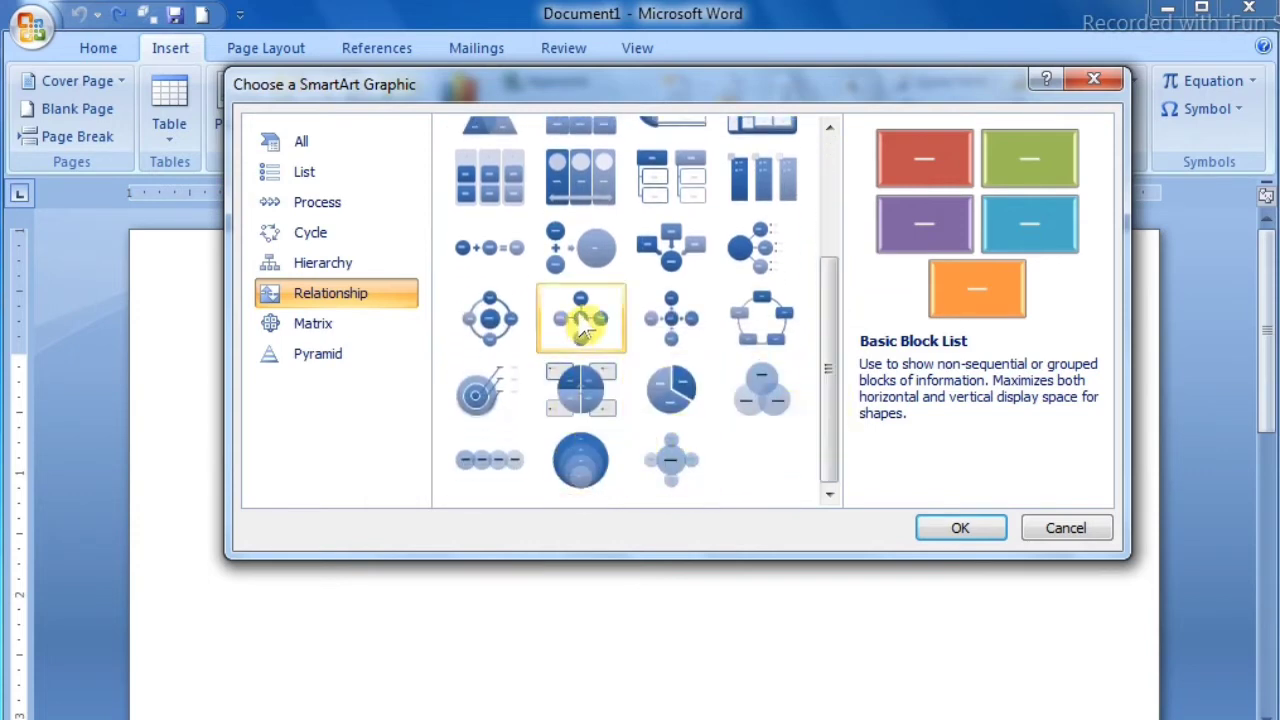
click(340, 330)
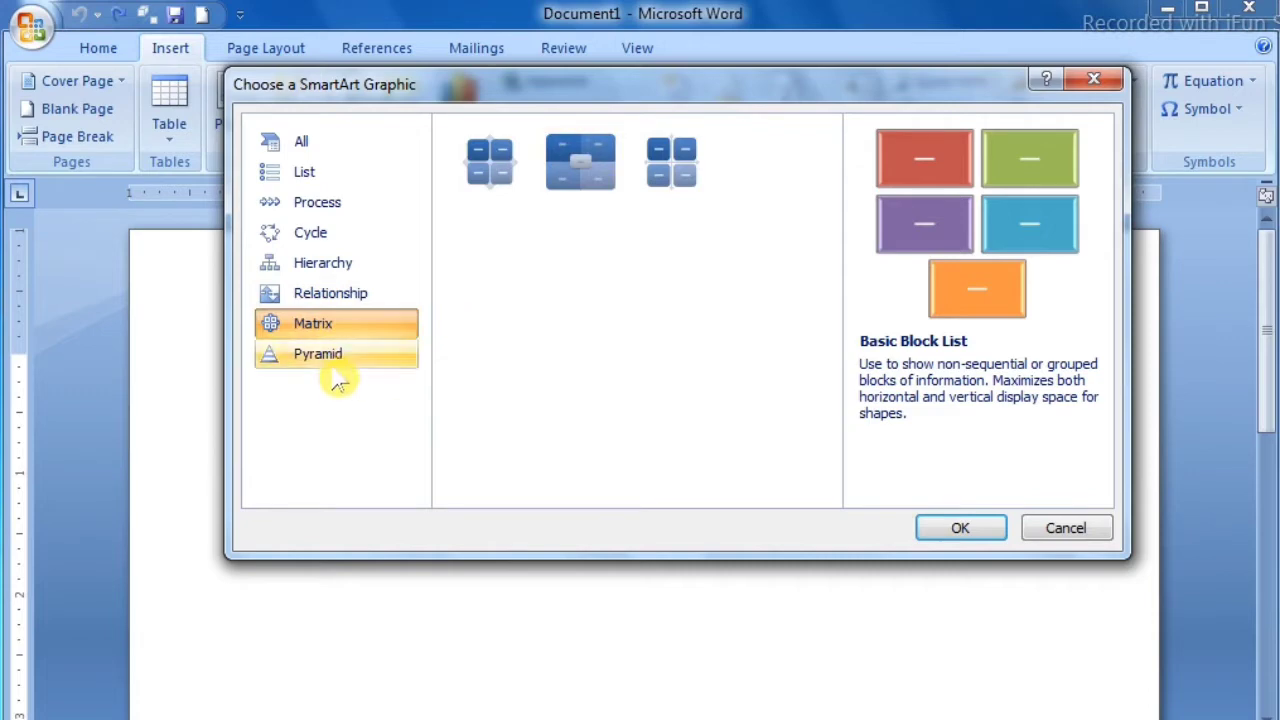
click(336, 360)
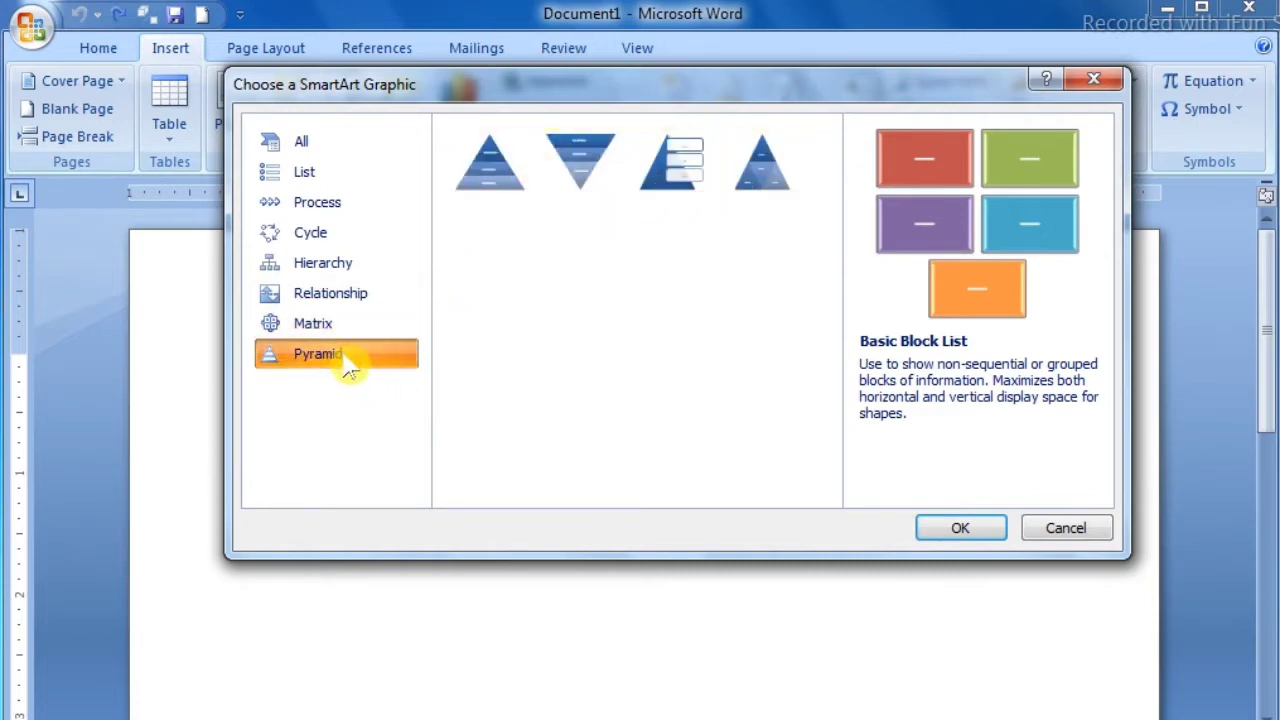
Insert a Continuous Picture List SmartArt graphic from the List category into the document
click(312, 177)
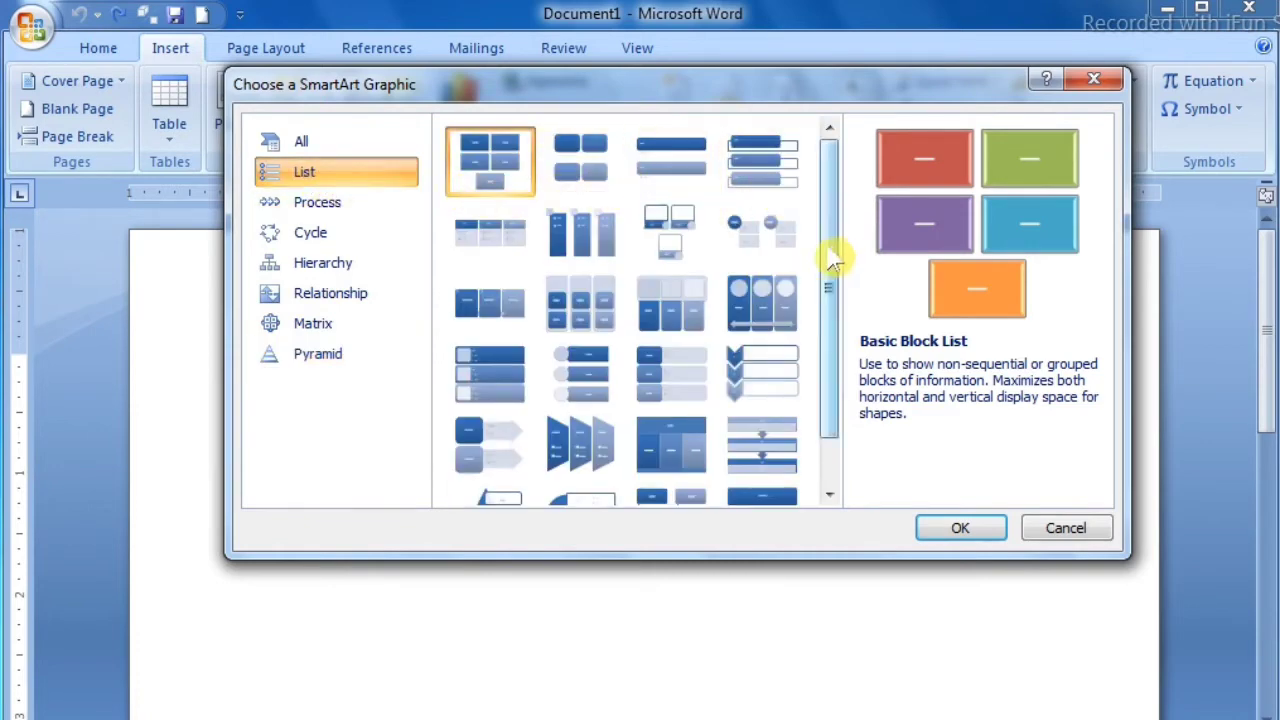
mouse_move(835, 260)
mouse_down()
mouse_move(823, 320)
mouse_move(818, 260)
mouse_up()
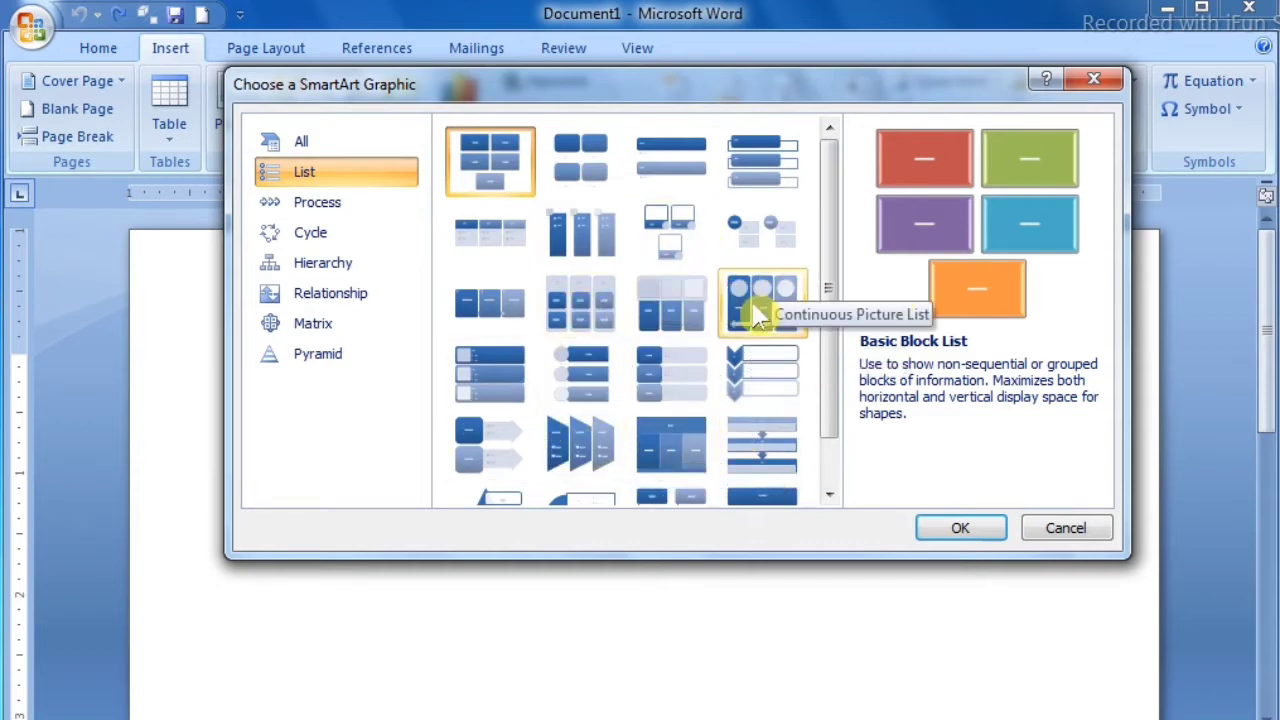
click(758, 316)
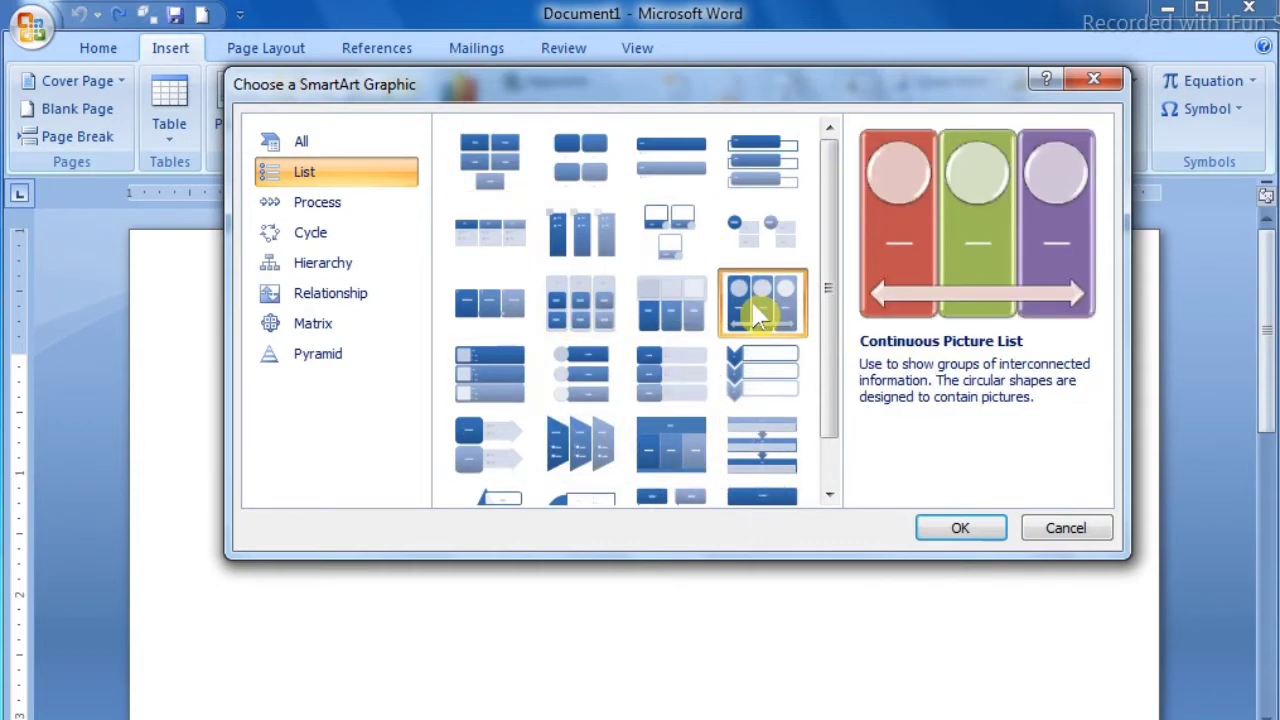
click(962, 532)
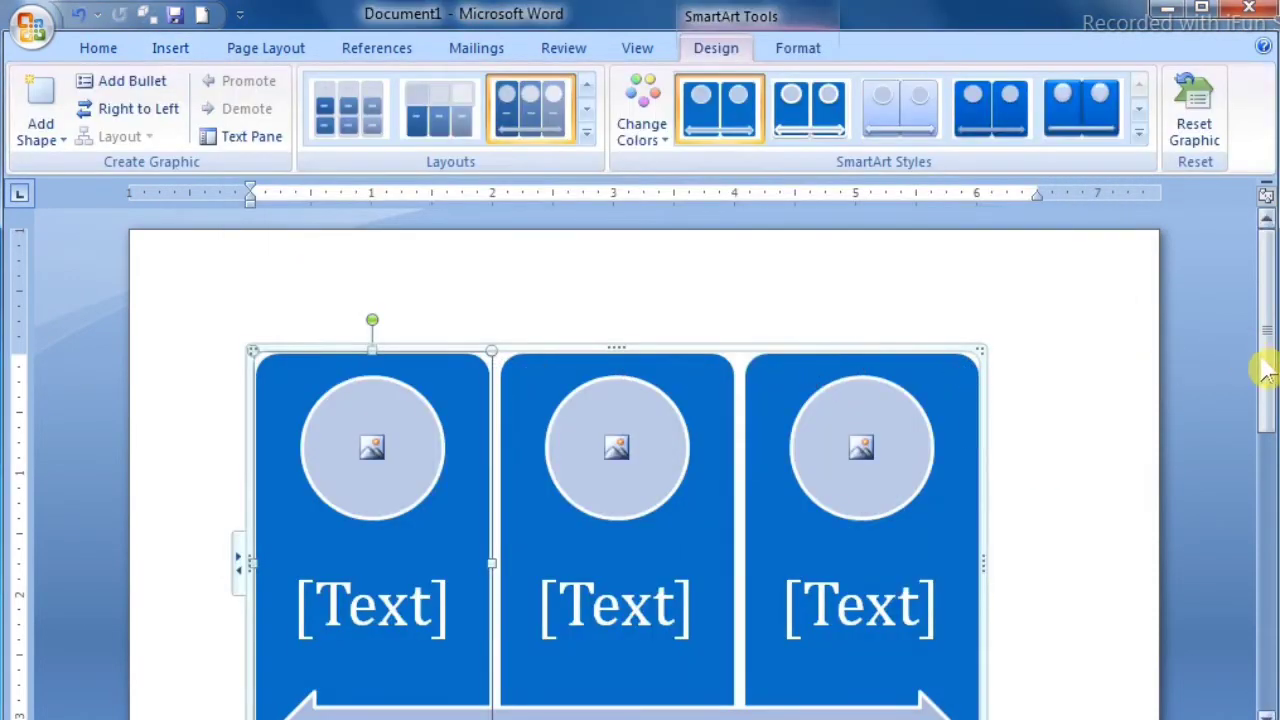
Fill the first column's circle with the picture 20210206_181851 from the Pictures library
scroll(1266, 390, down, 1)
scroll(1268, 395, down, 2)
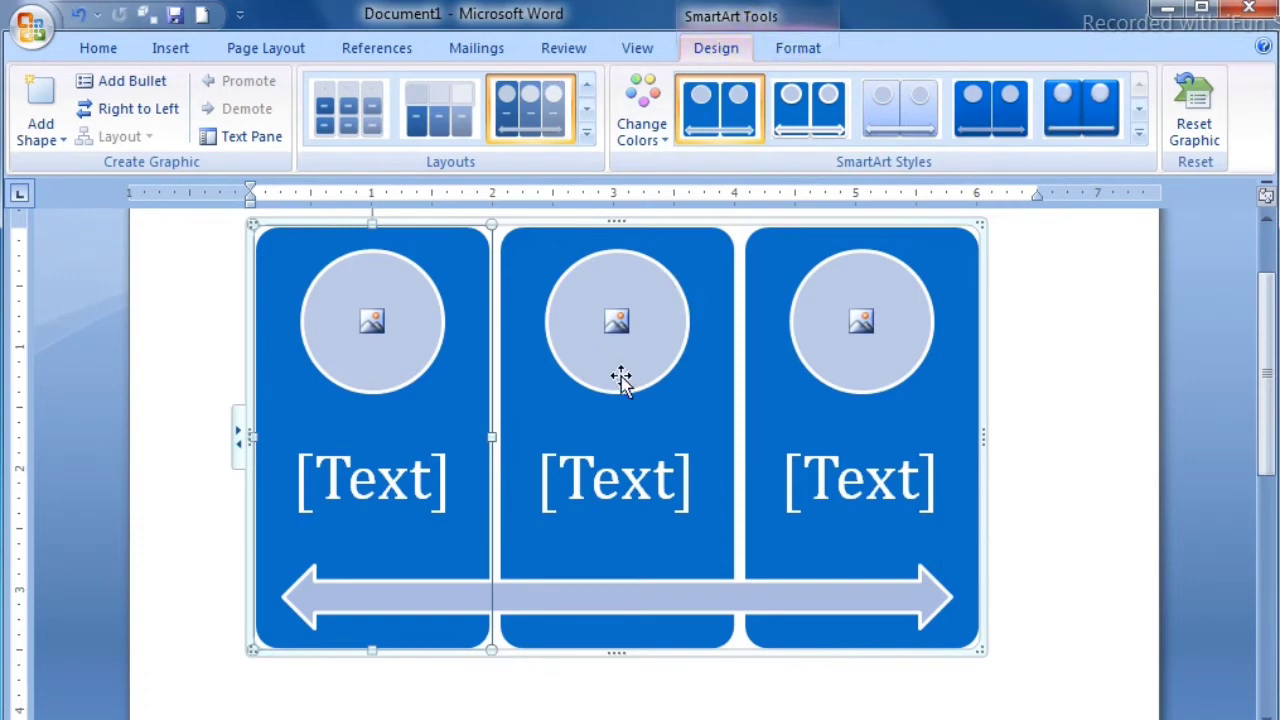
click(373, 323)
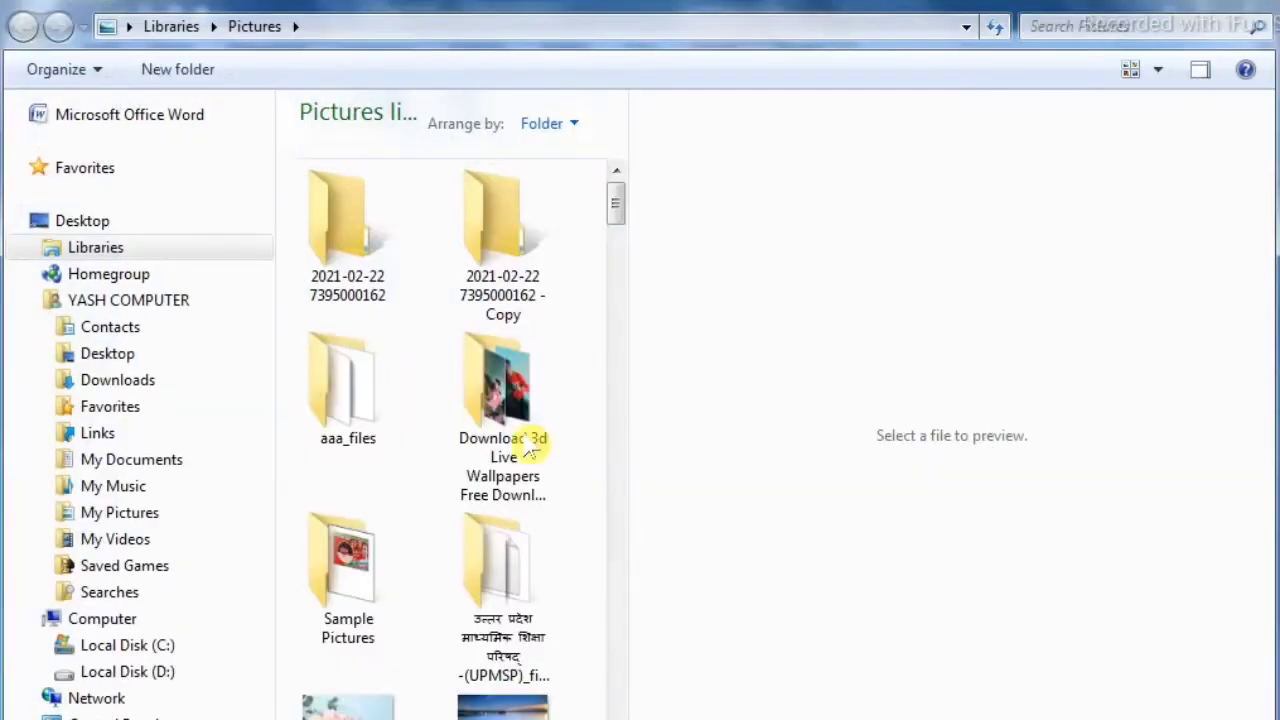
drag(622, 215, 623, 243)
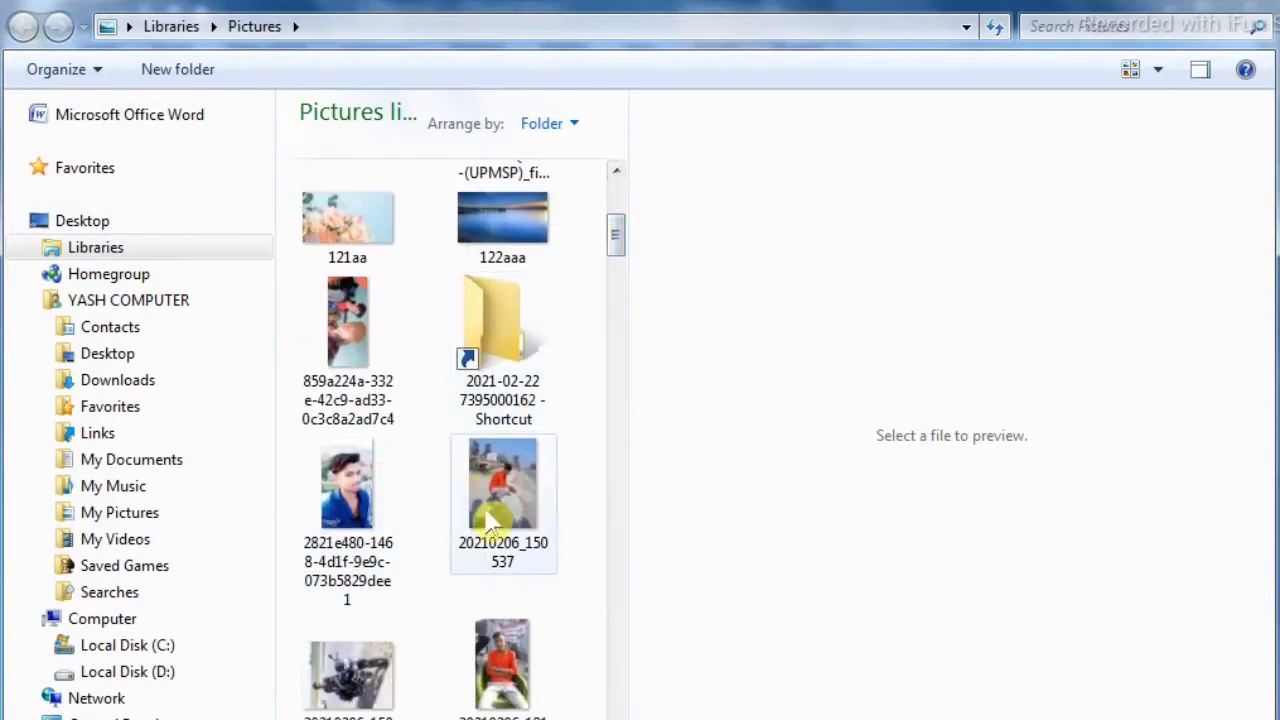
click(502, 662)
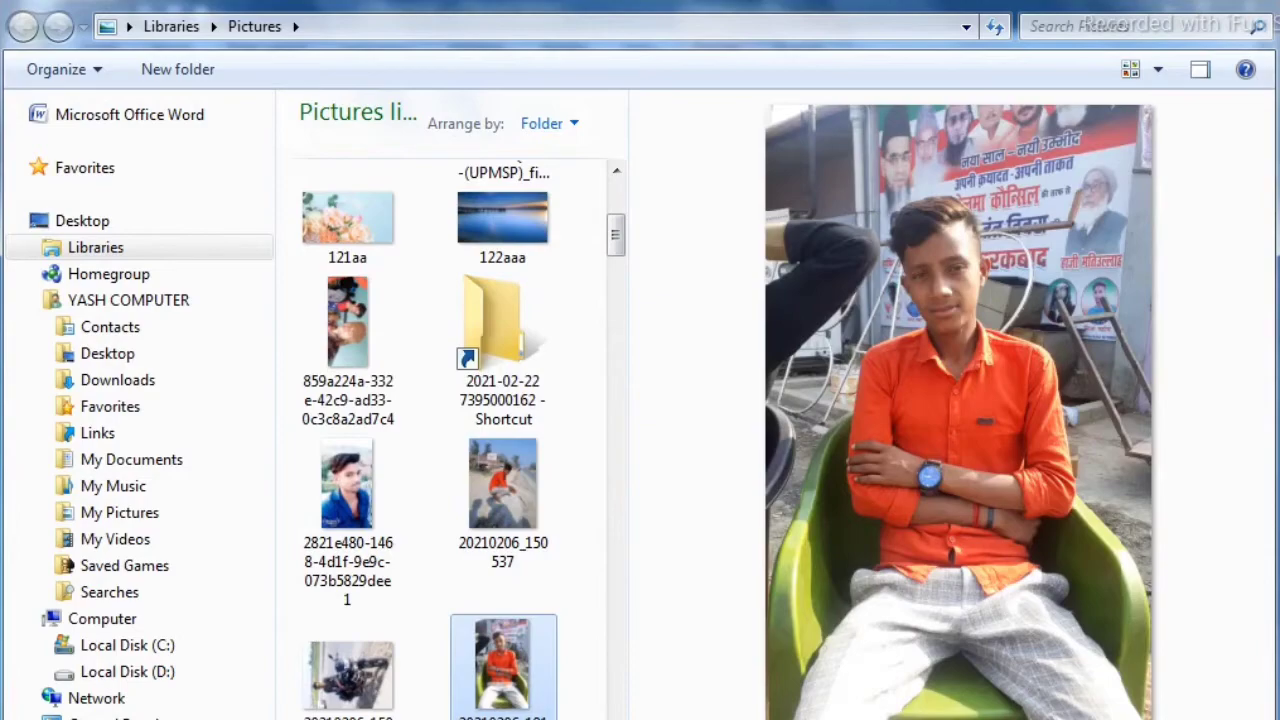
double_click(502, 662)
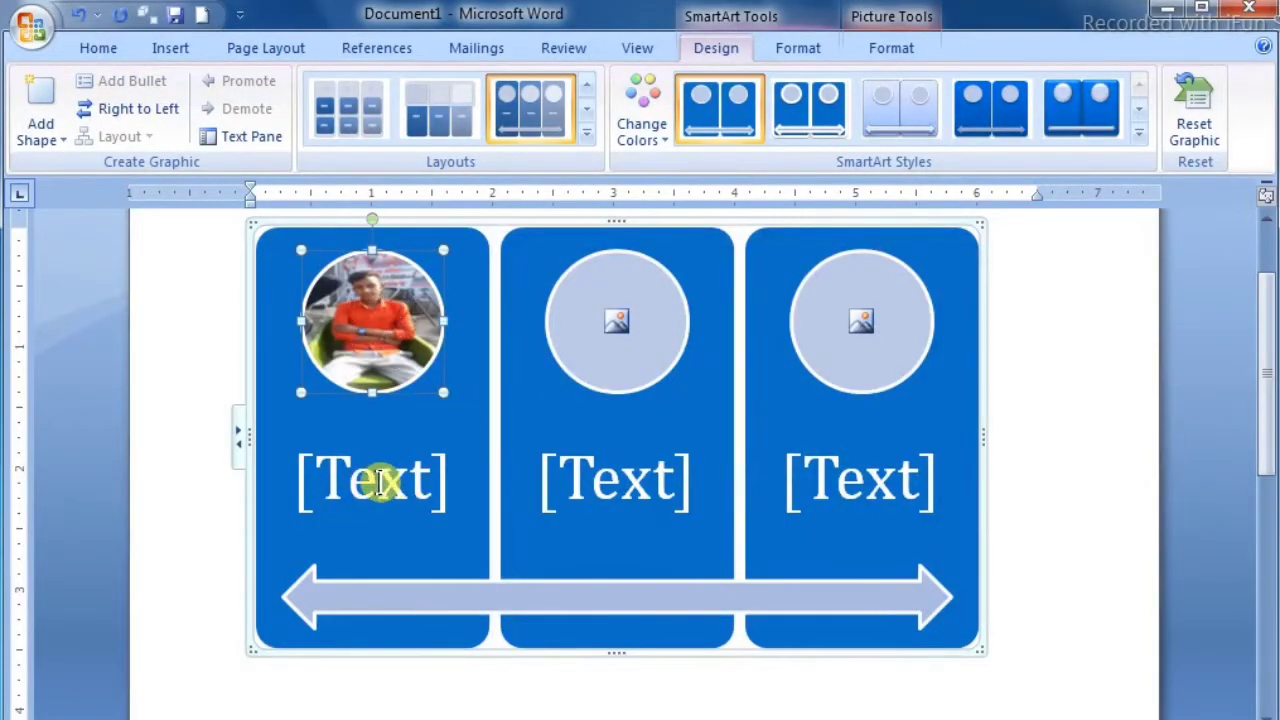
Enter the person's first name as the text of the first column
click(381, 486)
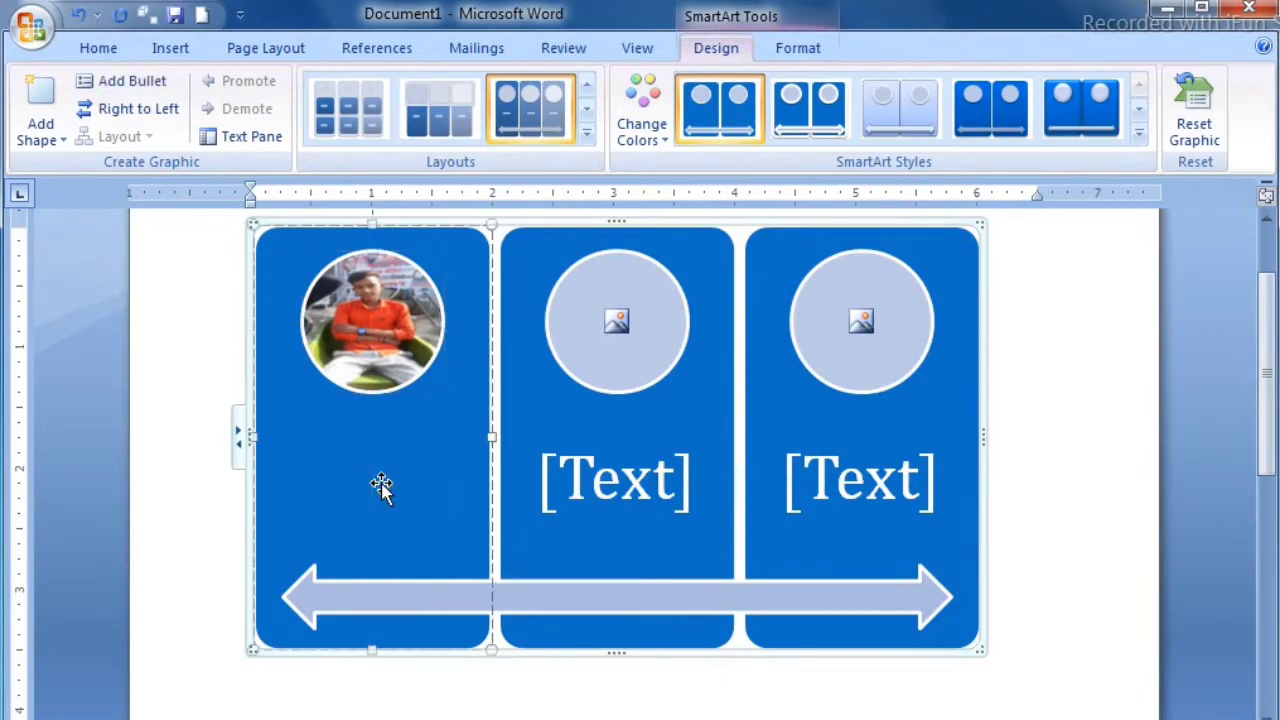
text(saura)
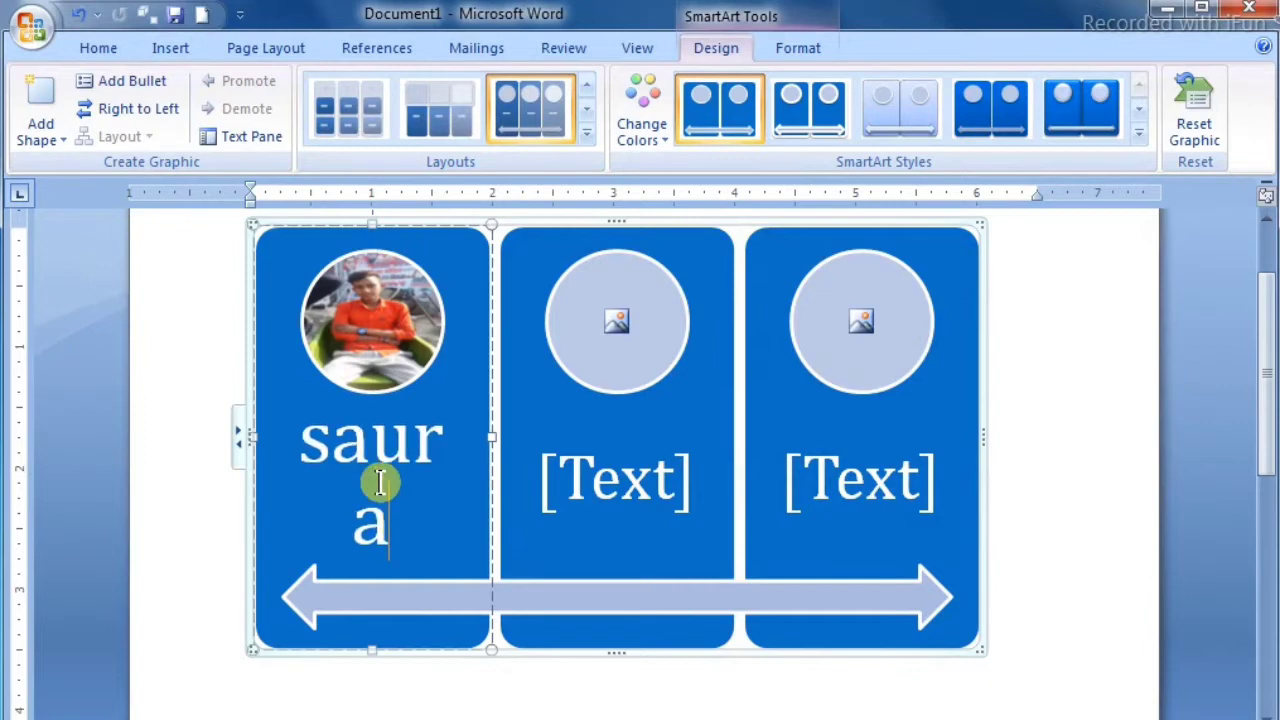
text(bh)
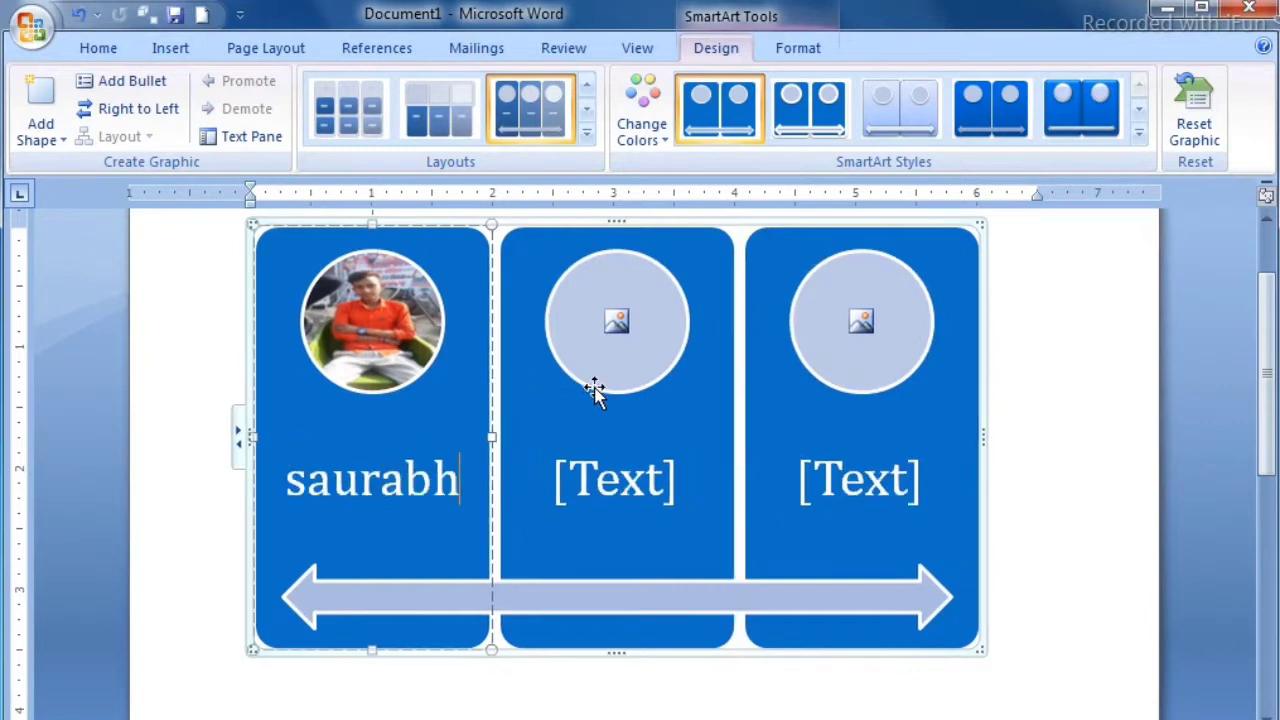
Fill the middle column's circle with the picture 2821e480-1468-4d1f-9e9c-073b5829dee1 from the Pictures library
click(633, 345)
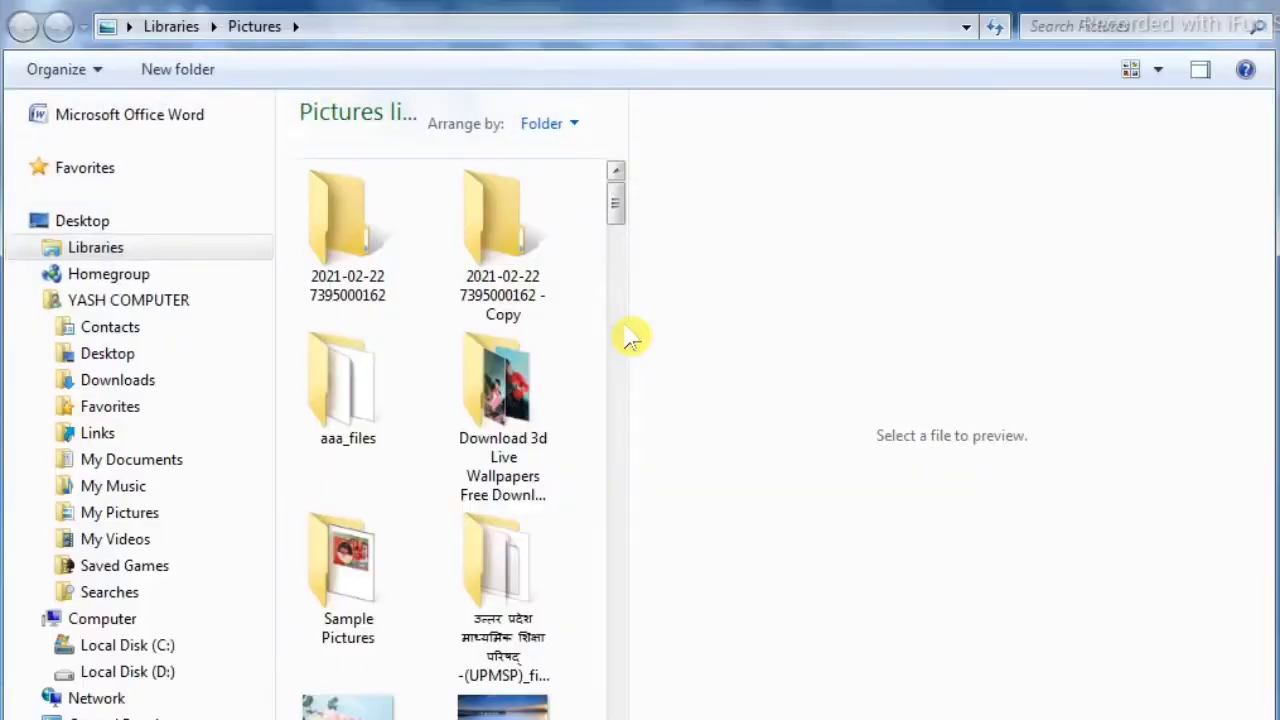
drag(623, 220, 620, 264)
click(350, 390)
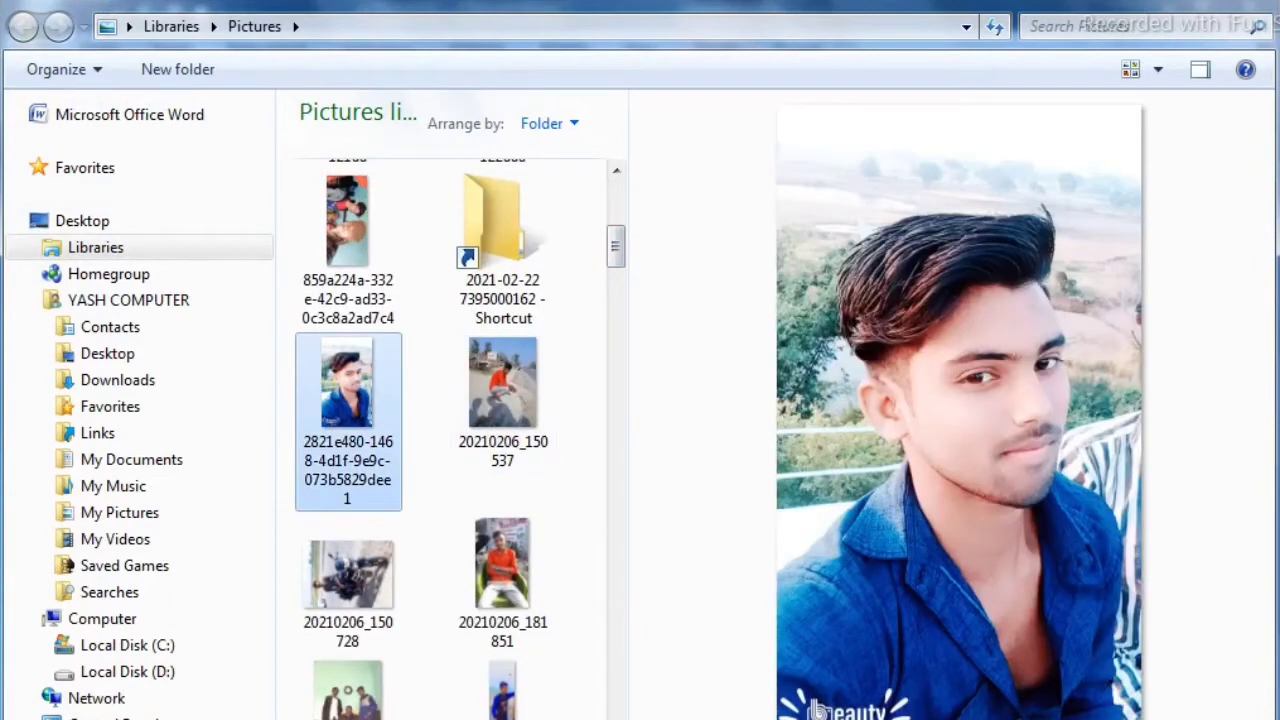
double_click(350, 390)
click(623, 474)
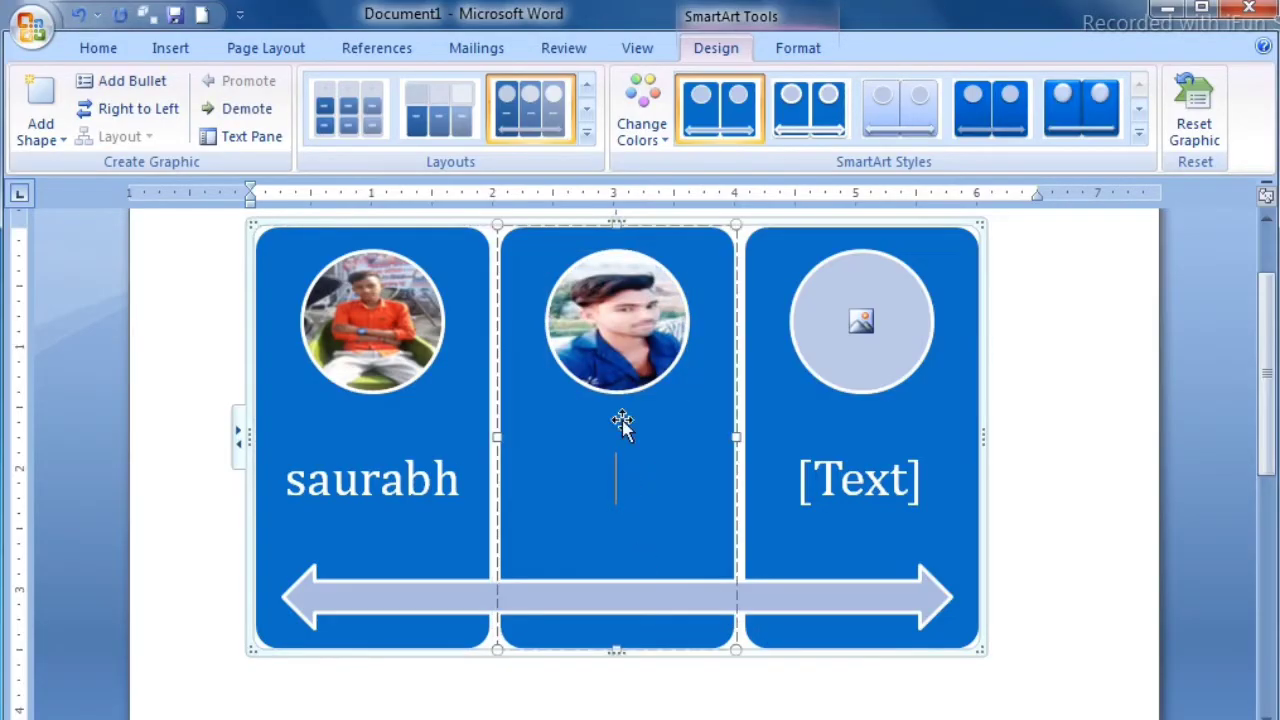
Fill the third column's circle with the picture whose file name starts with 244363846_12
click(866, 342)
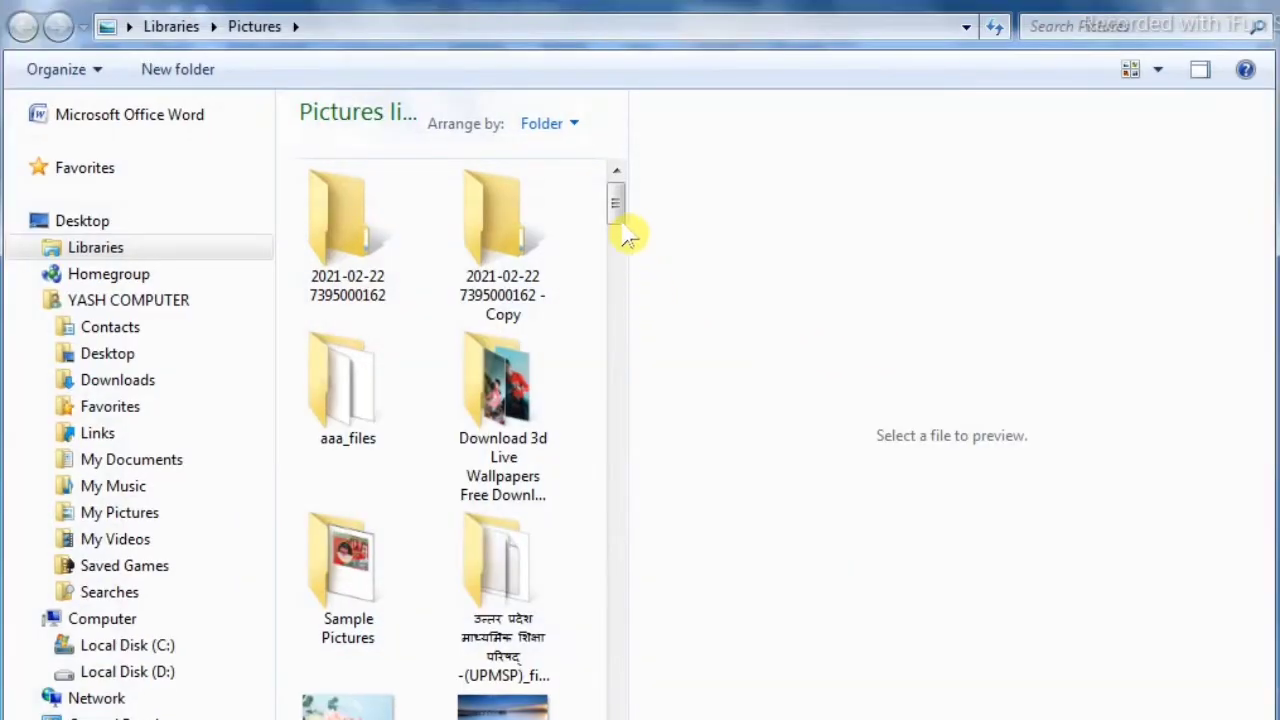
drag(623, 225, 623, 290)
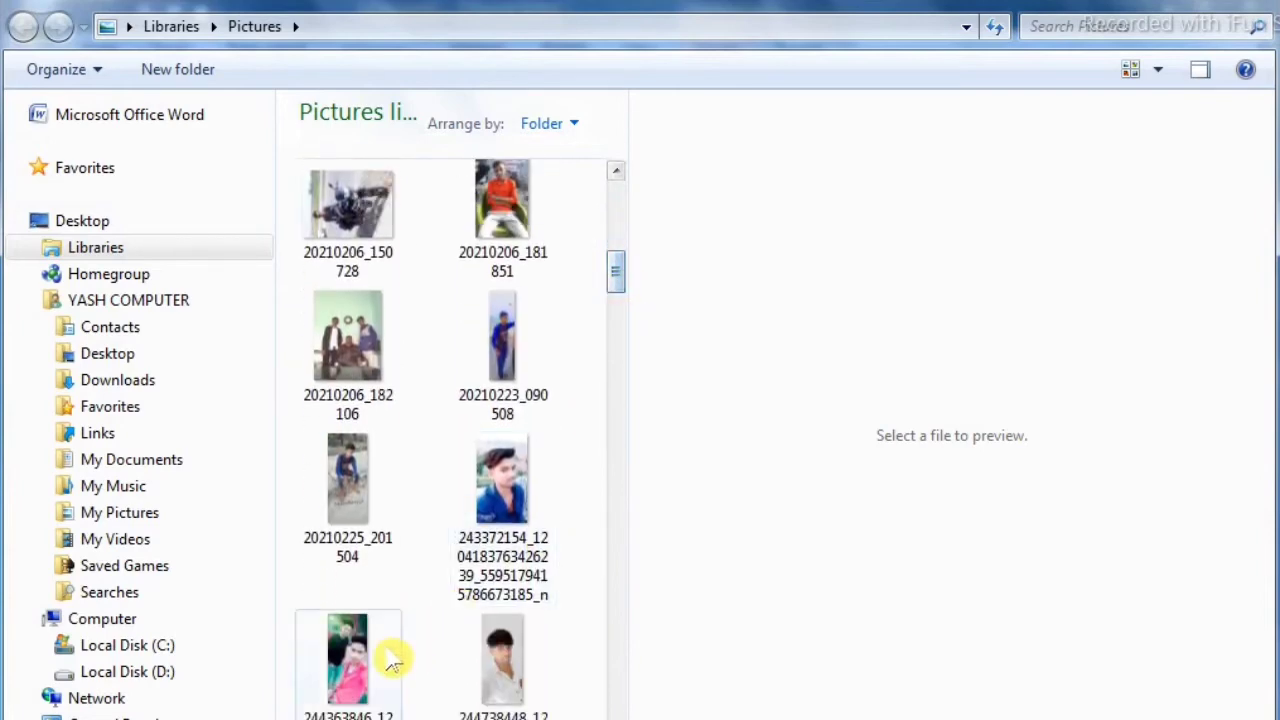
click(348, 660)
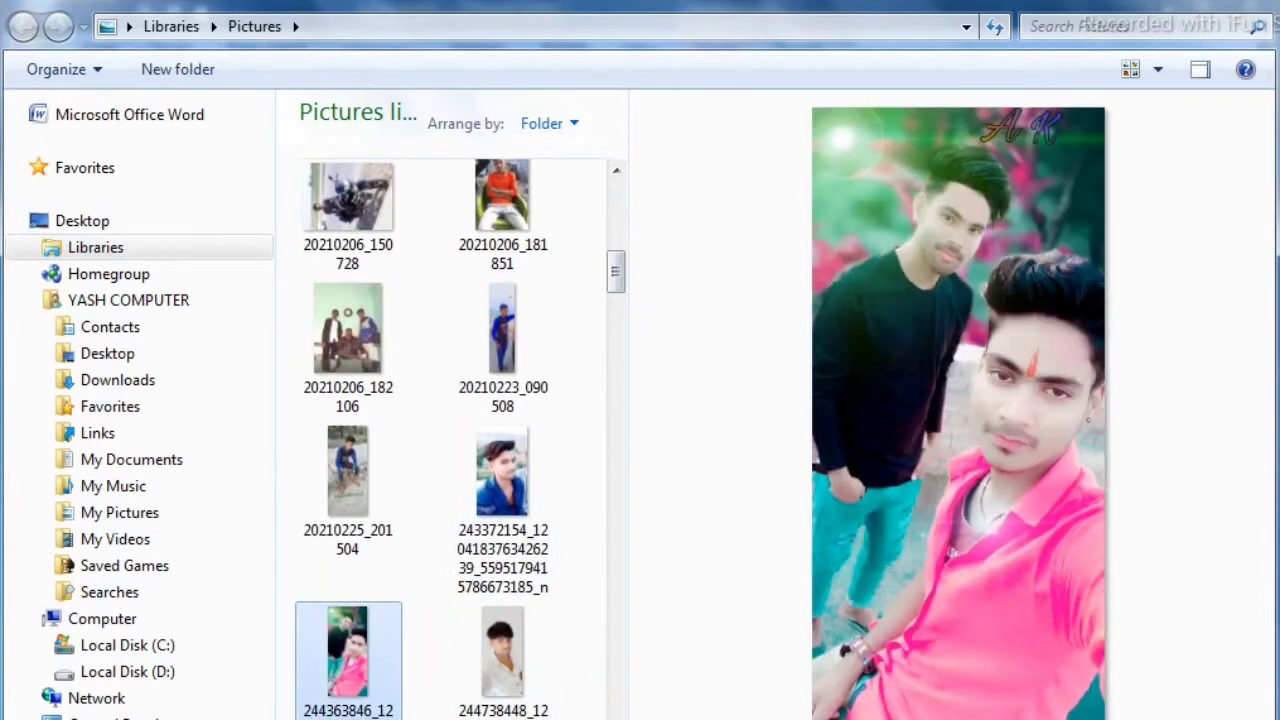
double_click(348, 655)
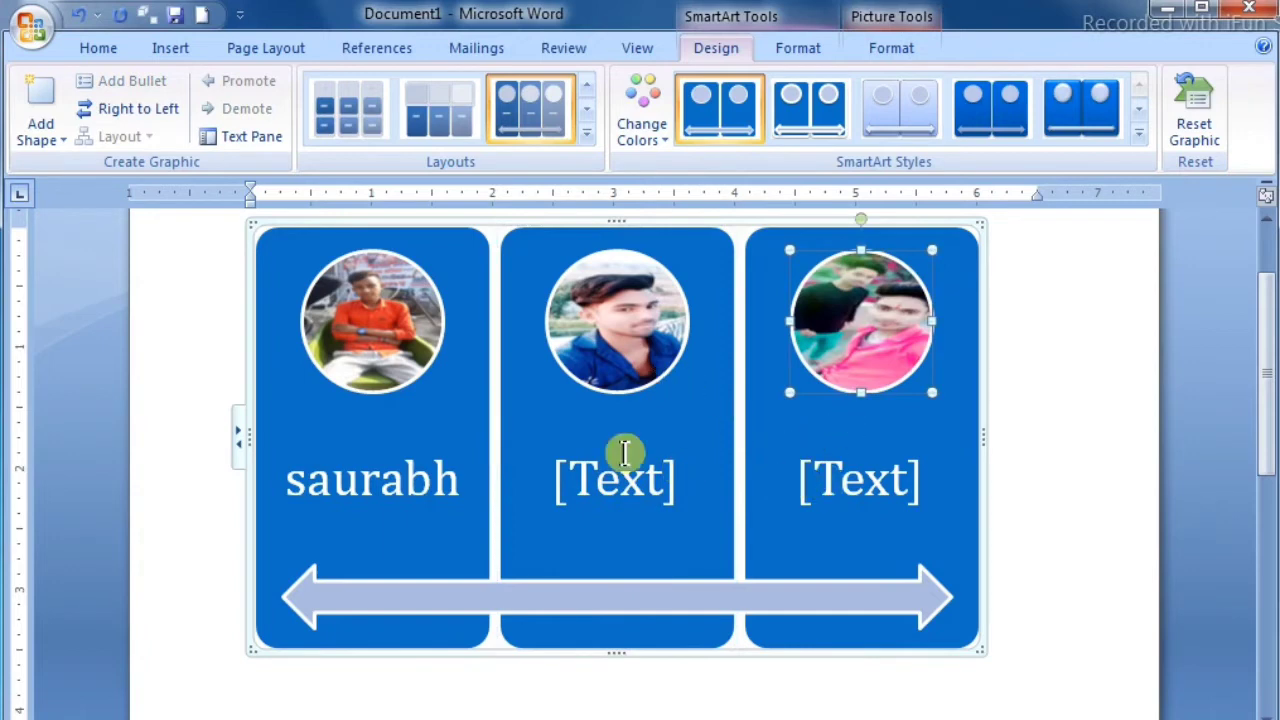
click(624, 453)
click(877, 480)
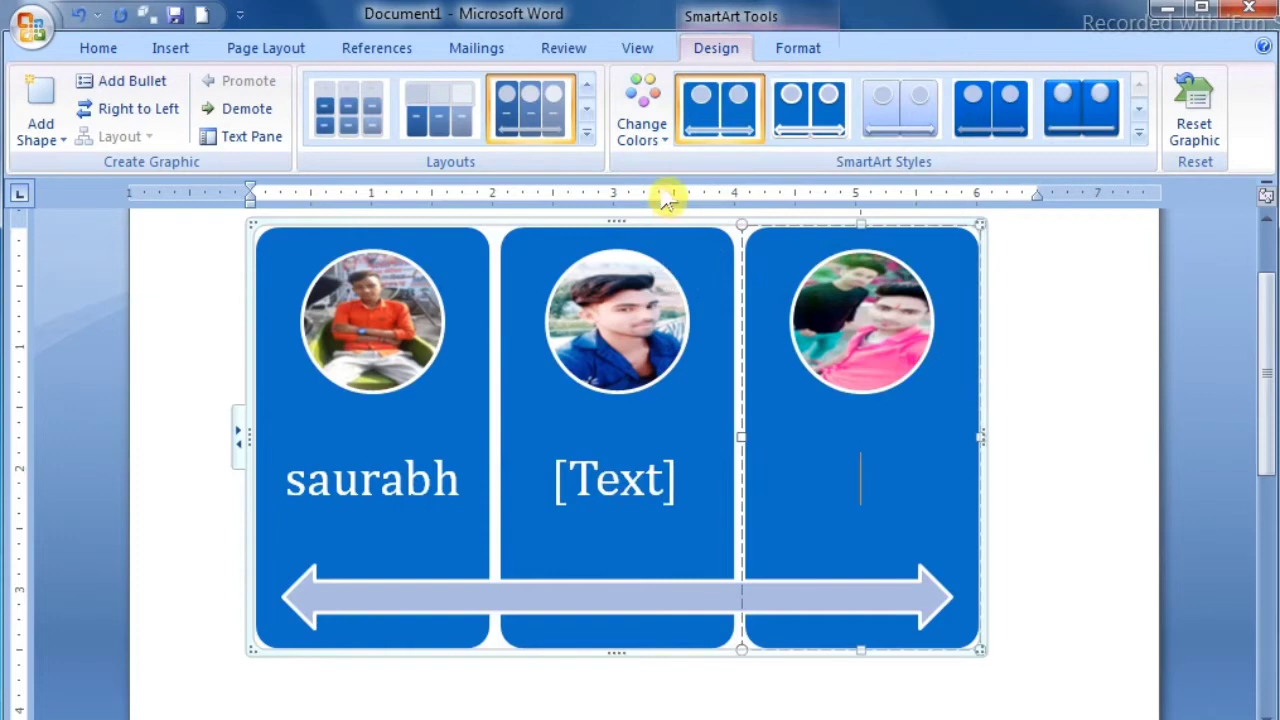
click(677, 477)
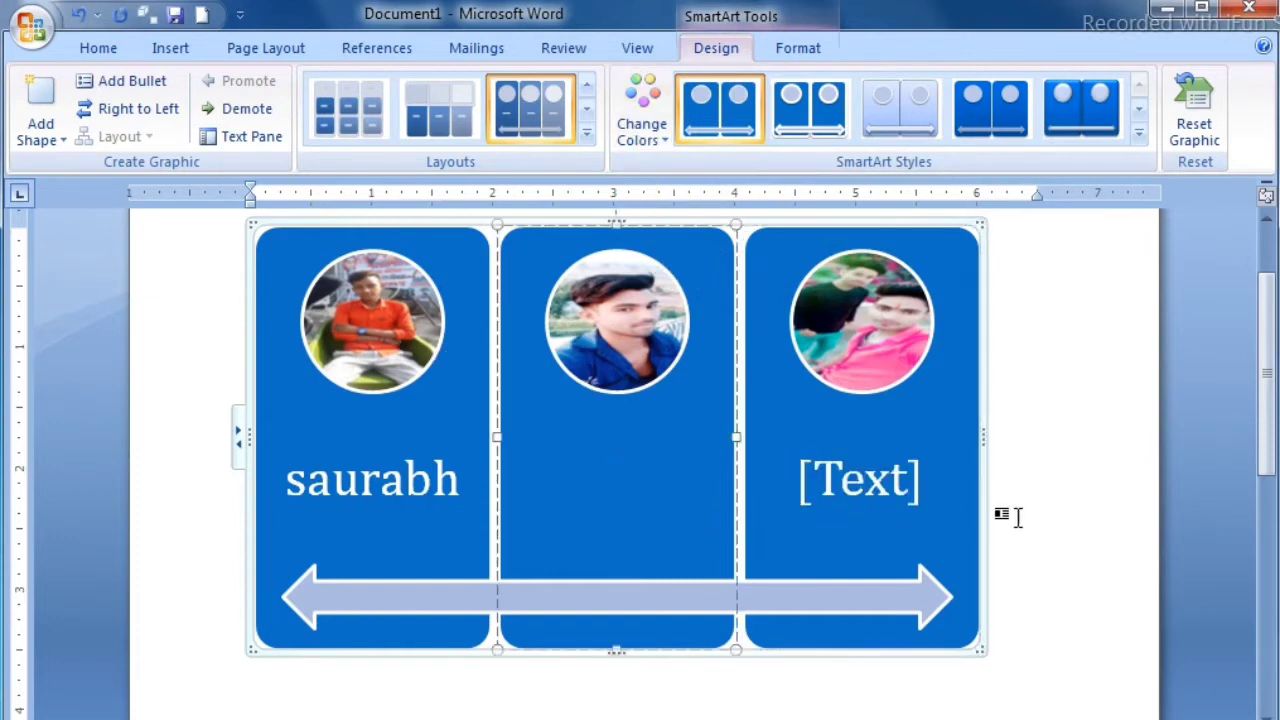
click(1017, 516)
click(657, 457)
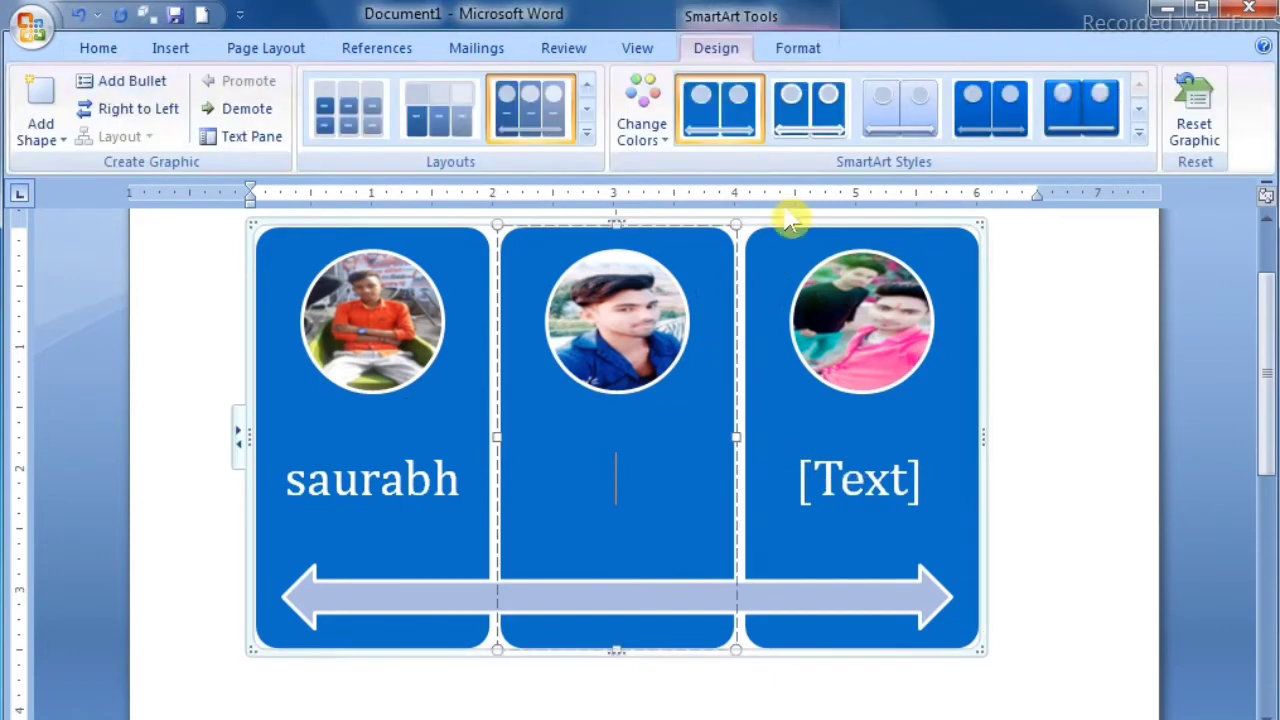
Recolor the SmartArt graphic with the fourth Accent 1 variation, which pairs a dark blue first column with lighter blue ones
click(648, 141)
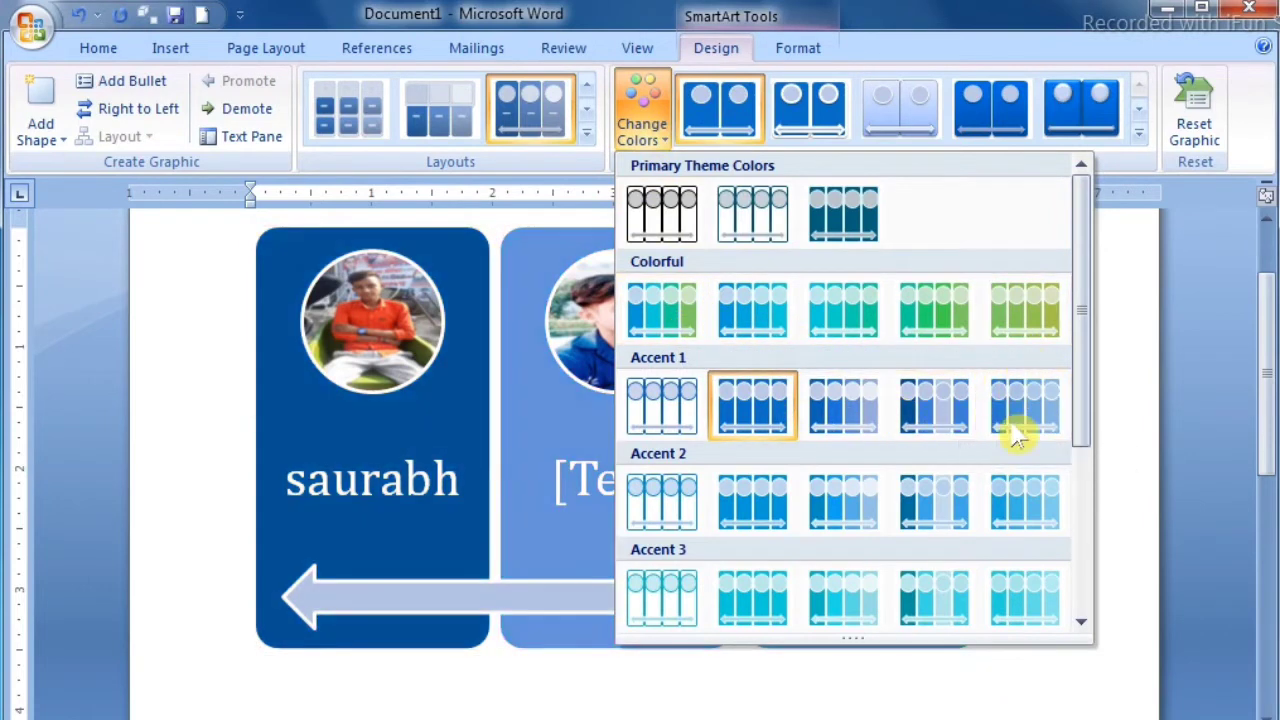
click(953, 428)
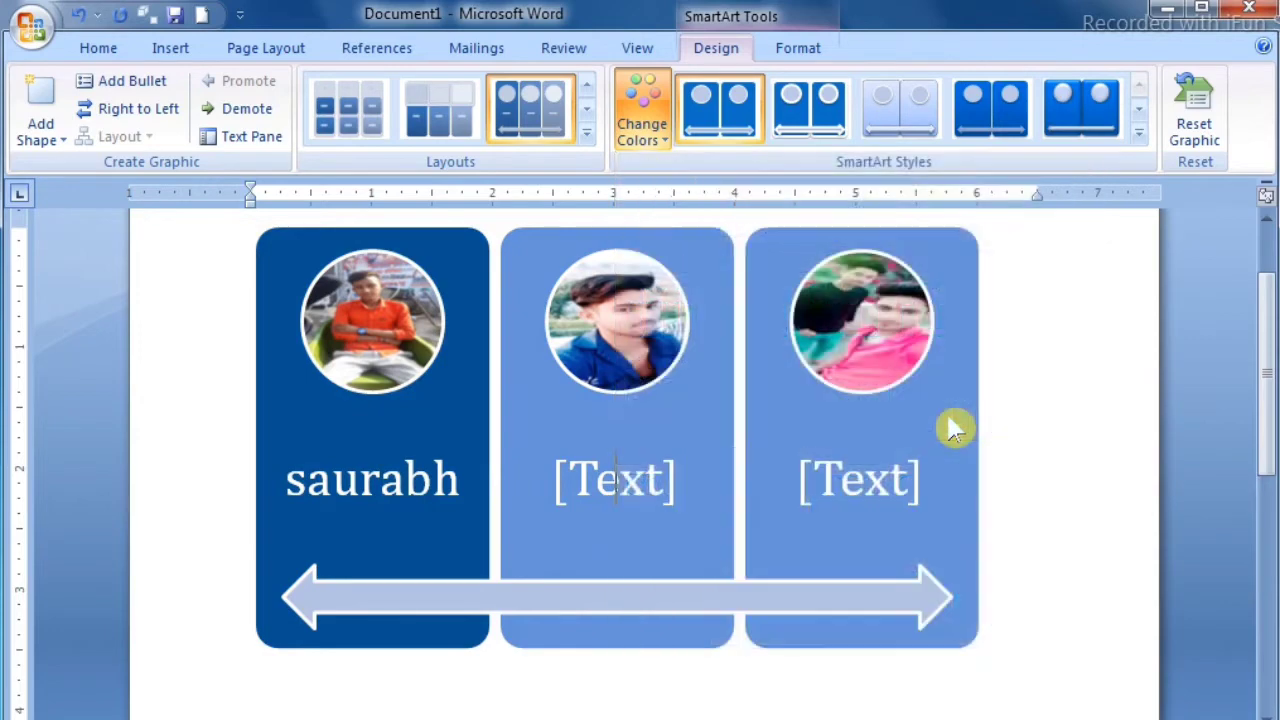
click(600, 457)
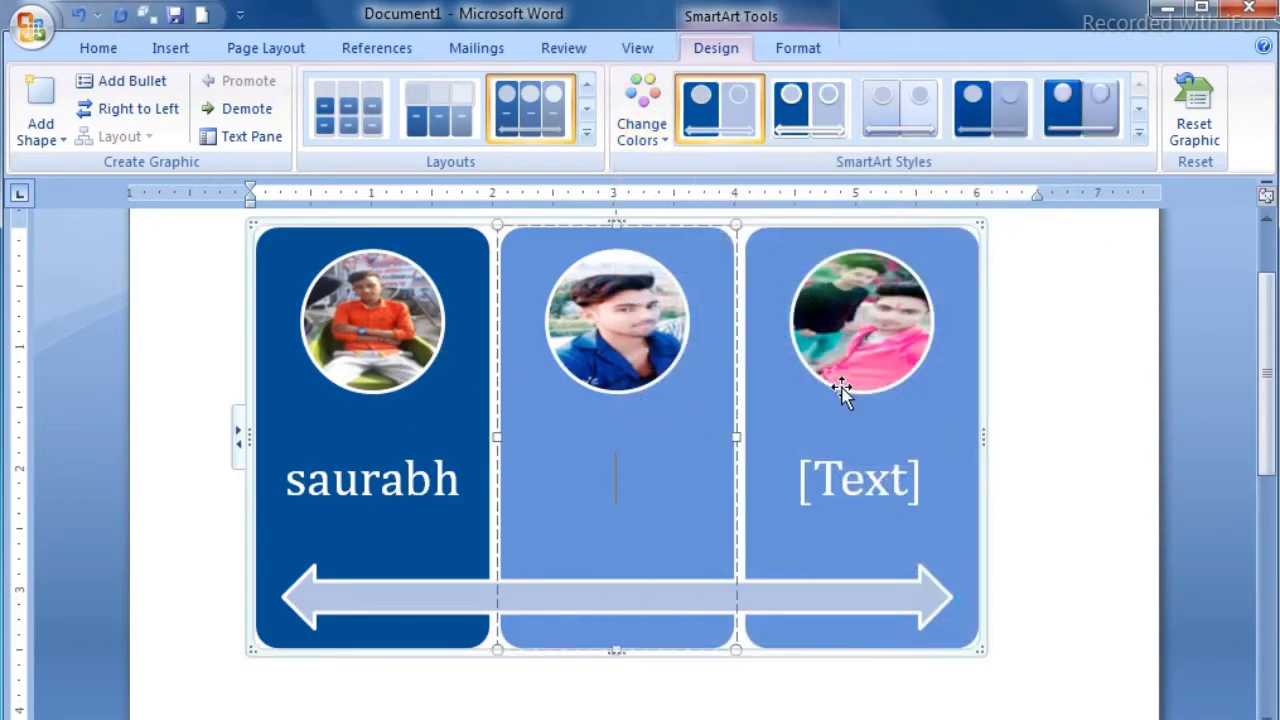
Apply the first Colorful color variation and the 3-D Cartoon style to the SmartArt graphic
click(645, 128)
click(658, 328)
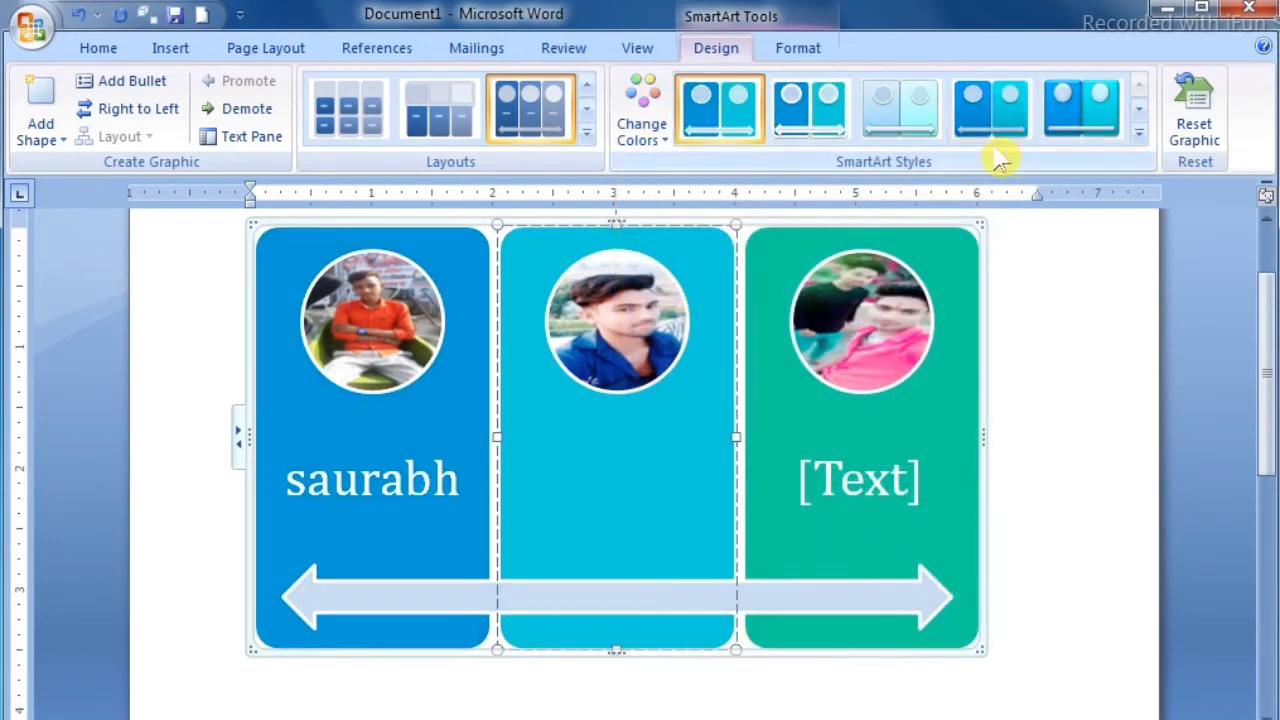
click(1140, 136)
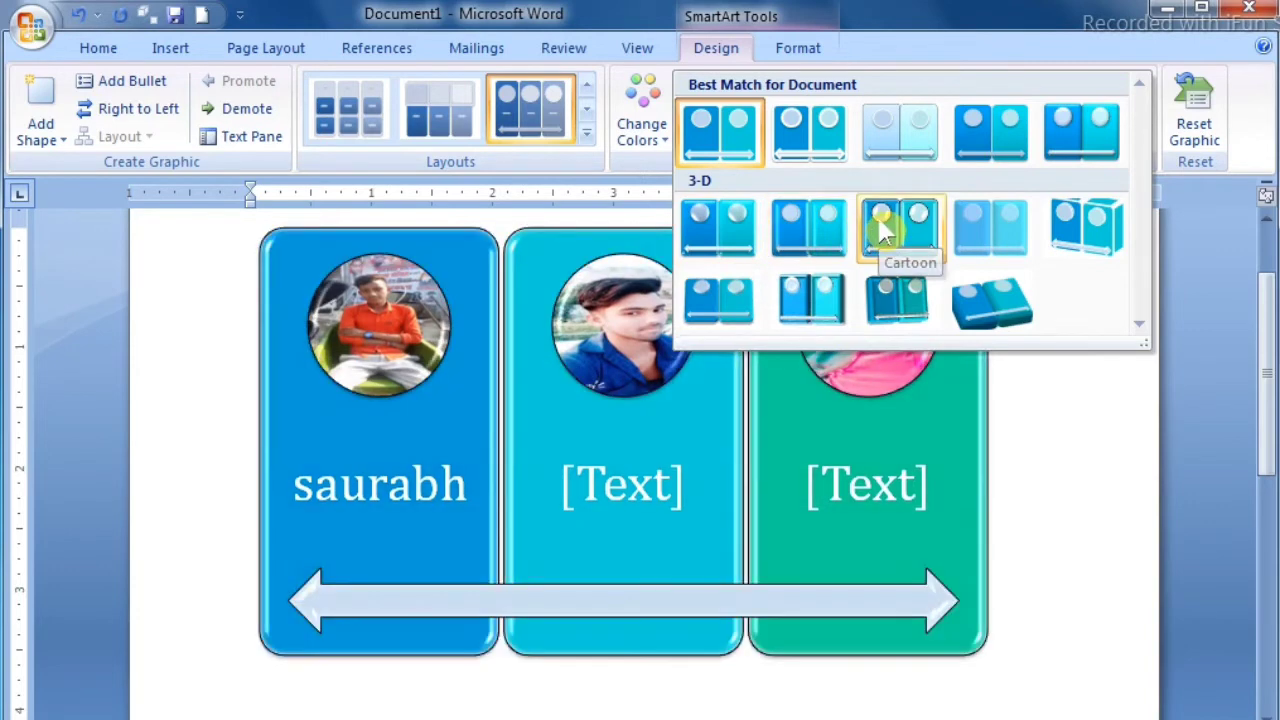
click(885, 230)
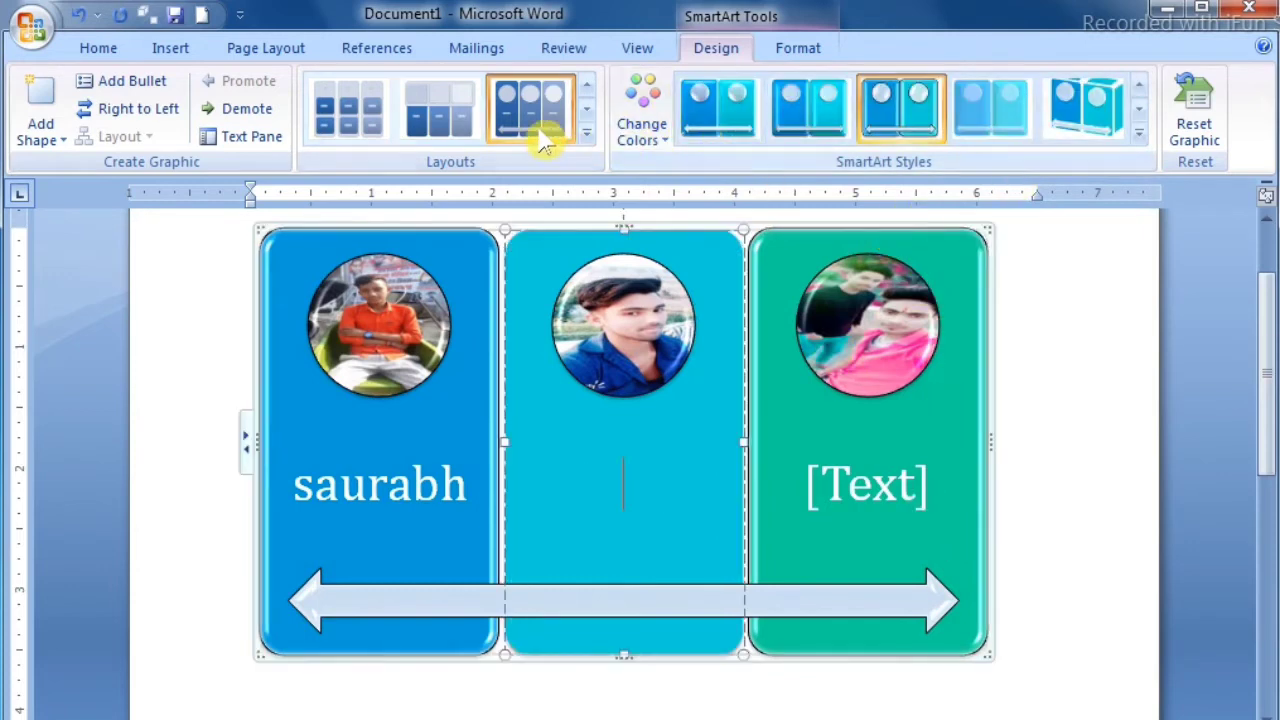
Change the layout to Vertical Picture Accent List and fill the first circle with IMG-20210207-WA0005 from the Download 3d Live Wallpapers folder
click(587, 131)
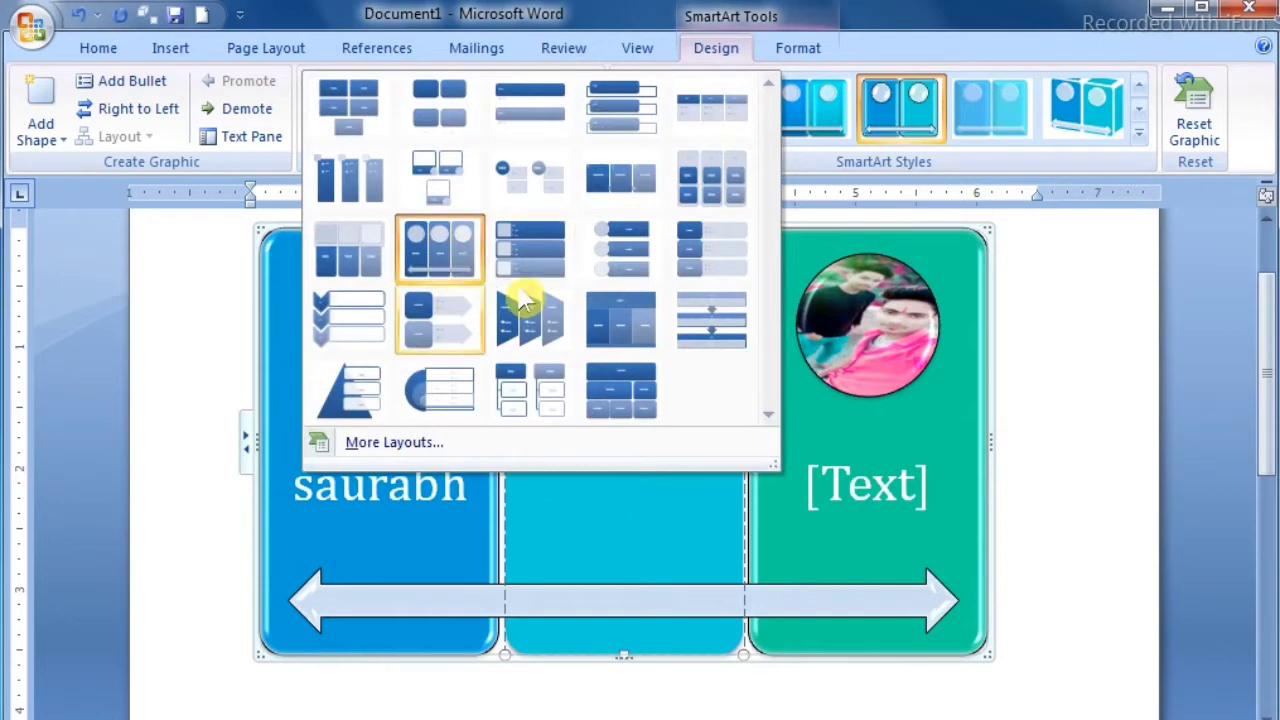
click(630, 256)
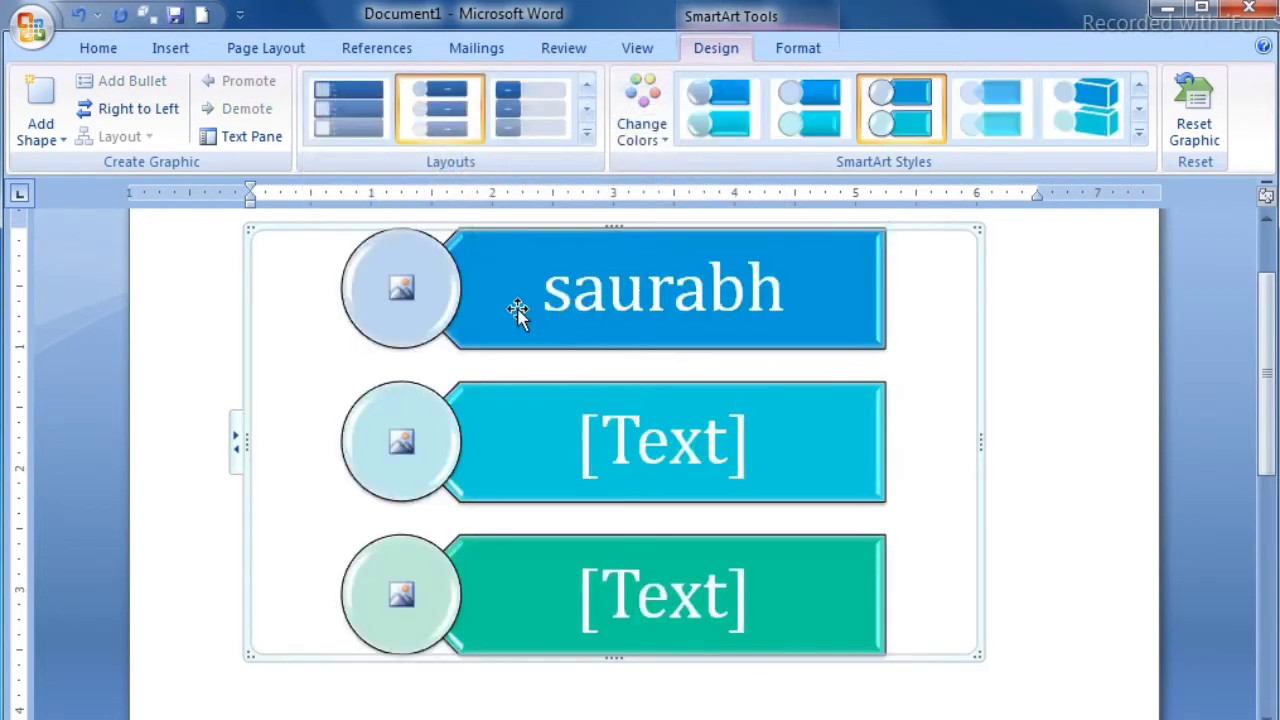
click(400, 298)
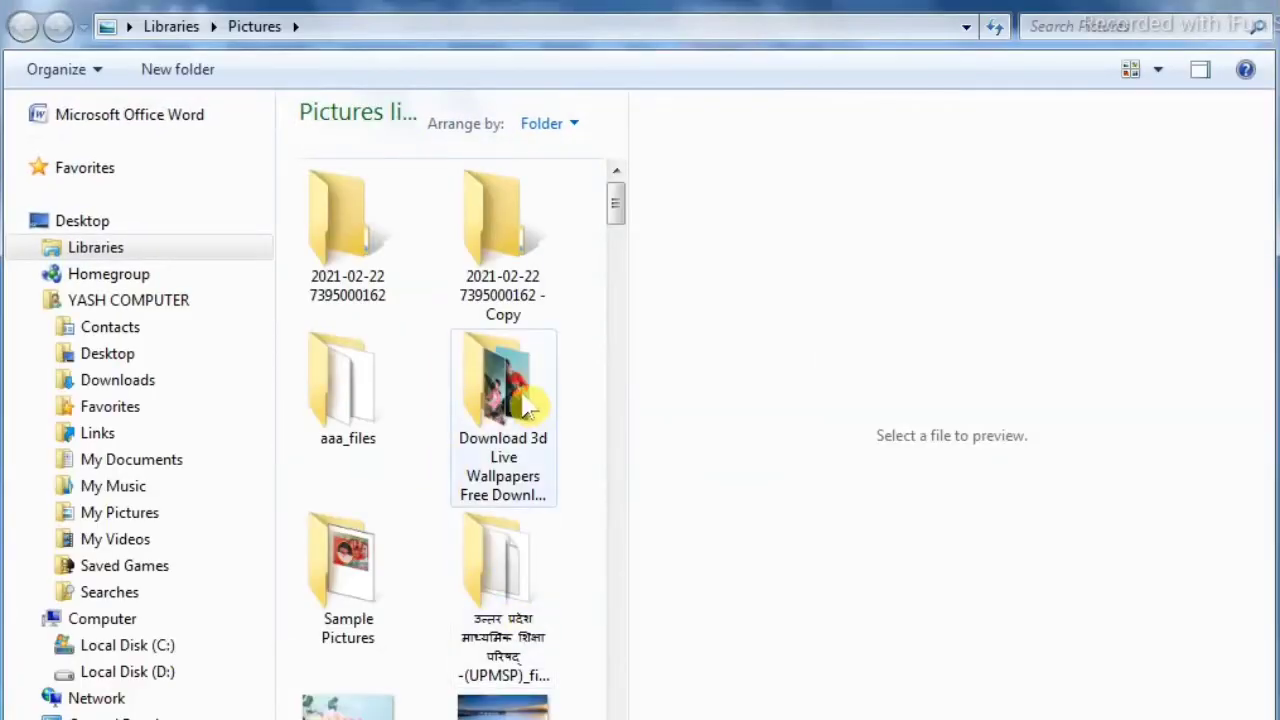
double_click(527, 405)
click(471, 532)
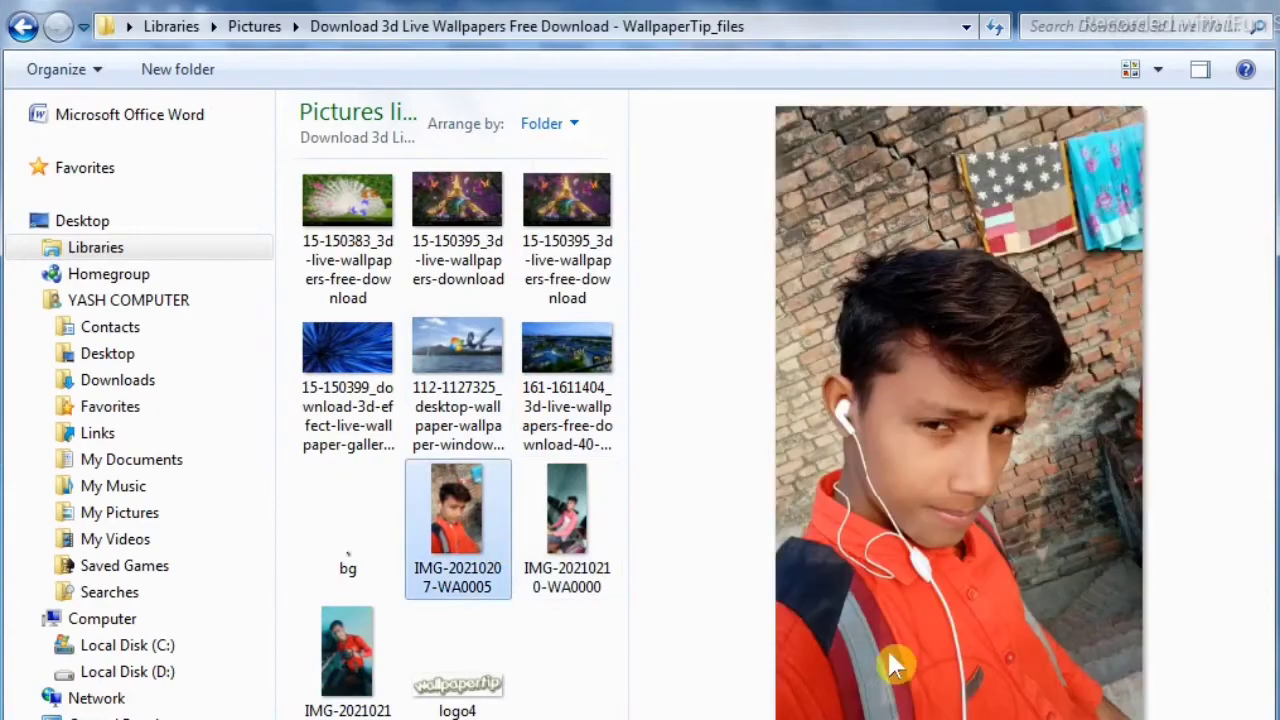
click(1000, 719)
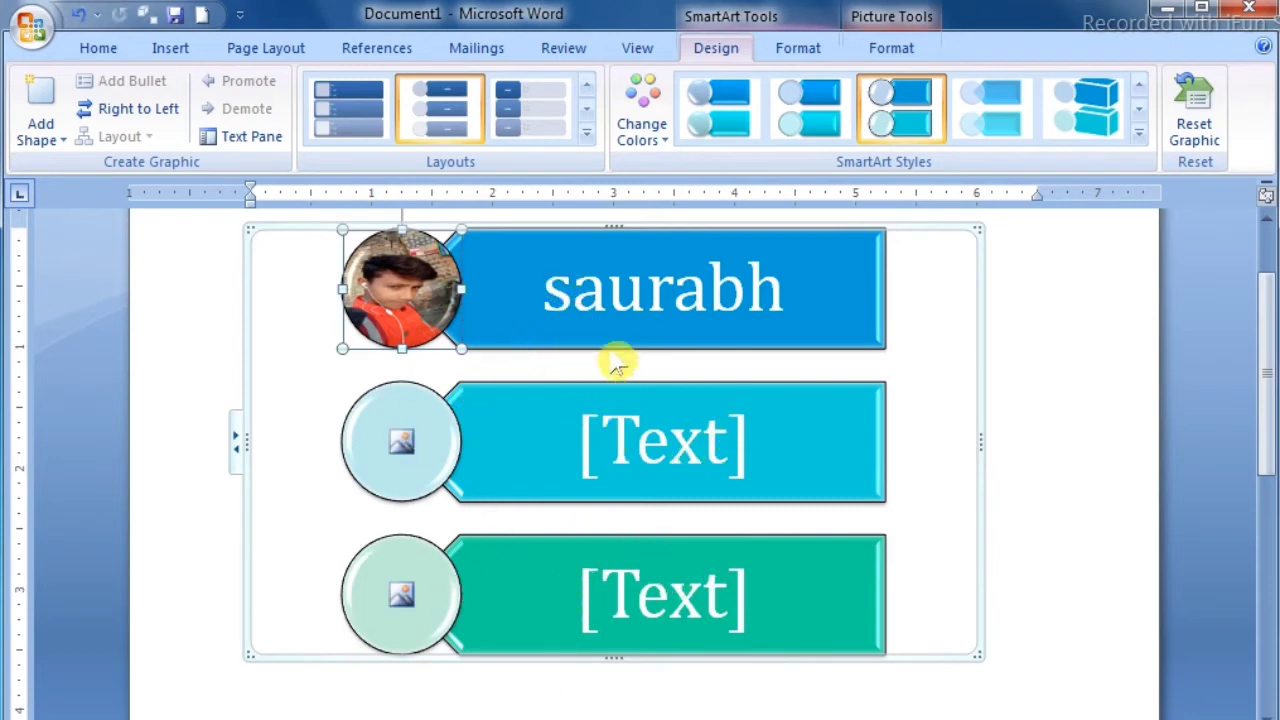
Add a shape after the third item of the picture list
click(606, 471)
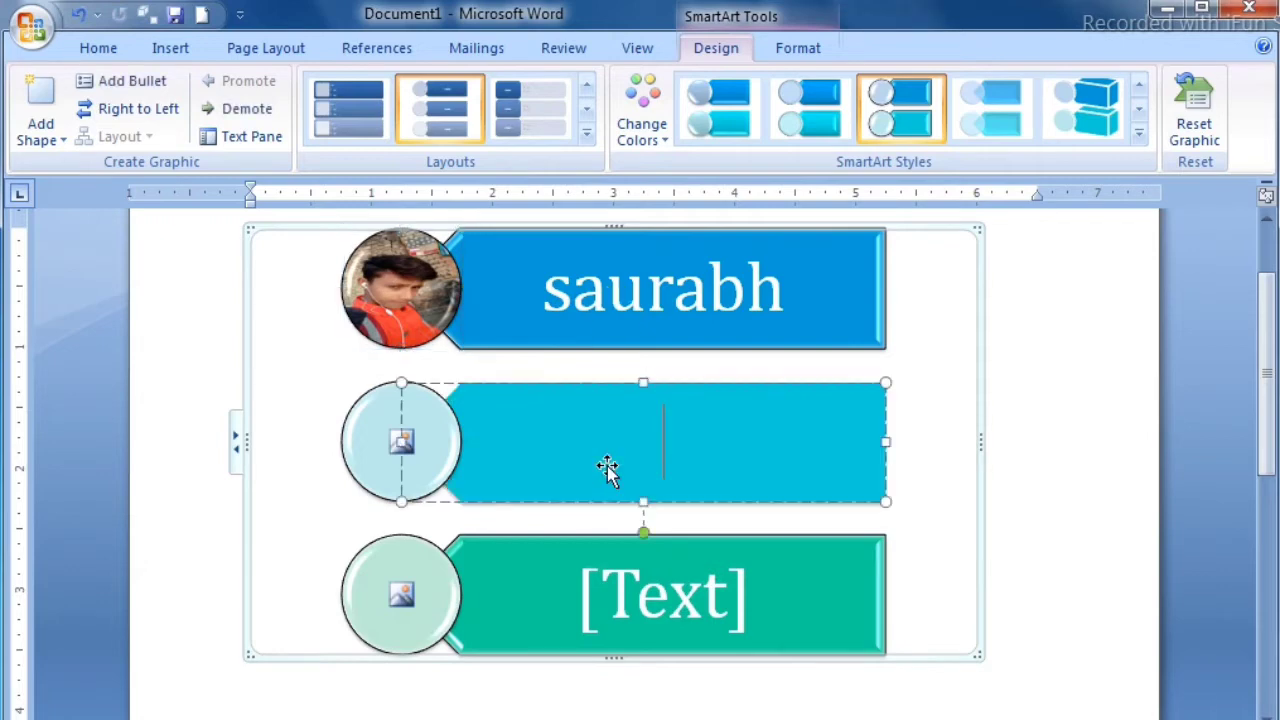
click(615, 597)
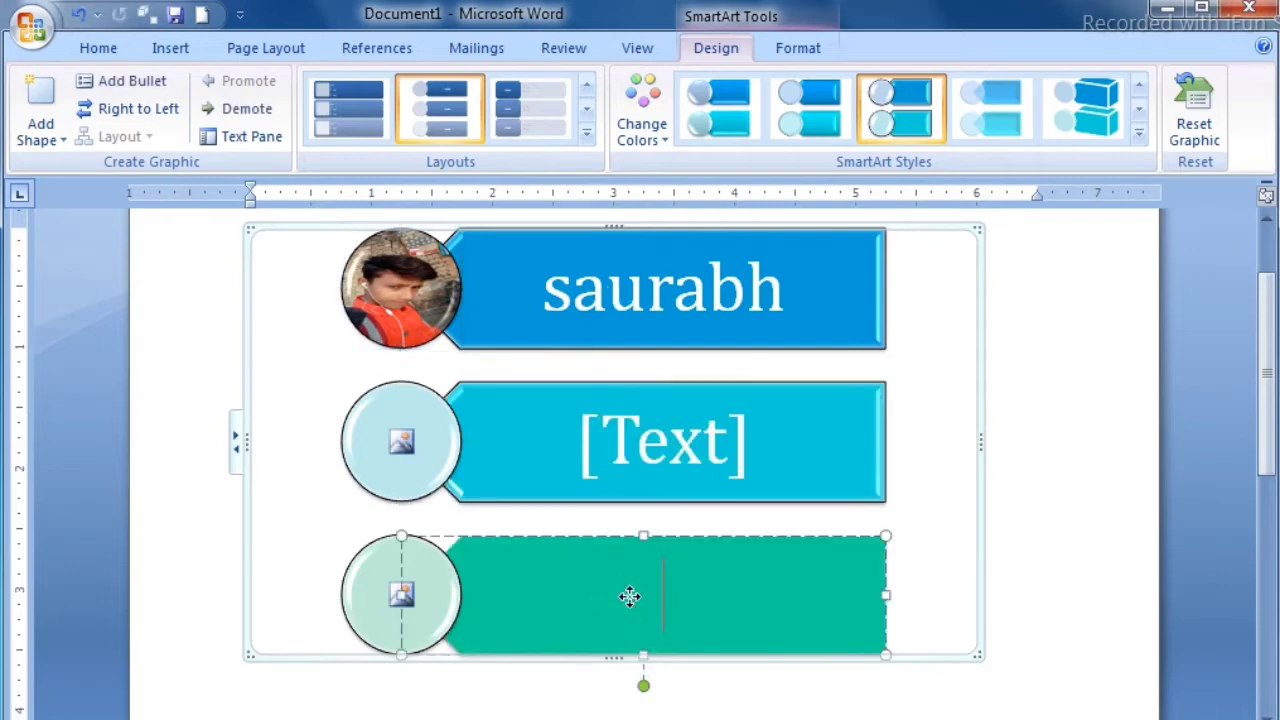
key(Escape)
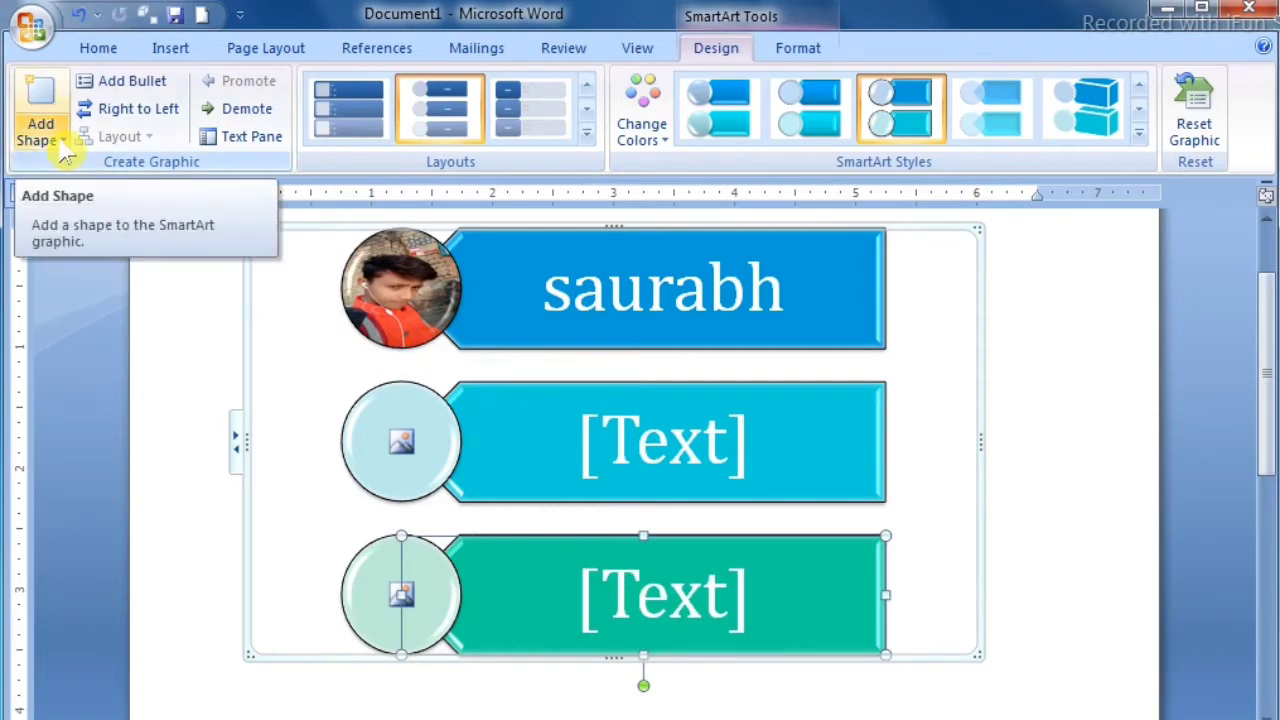
click(30, 140)
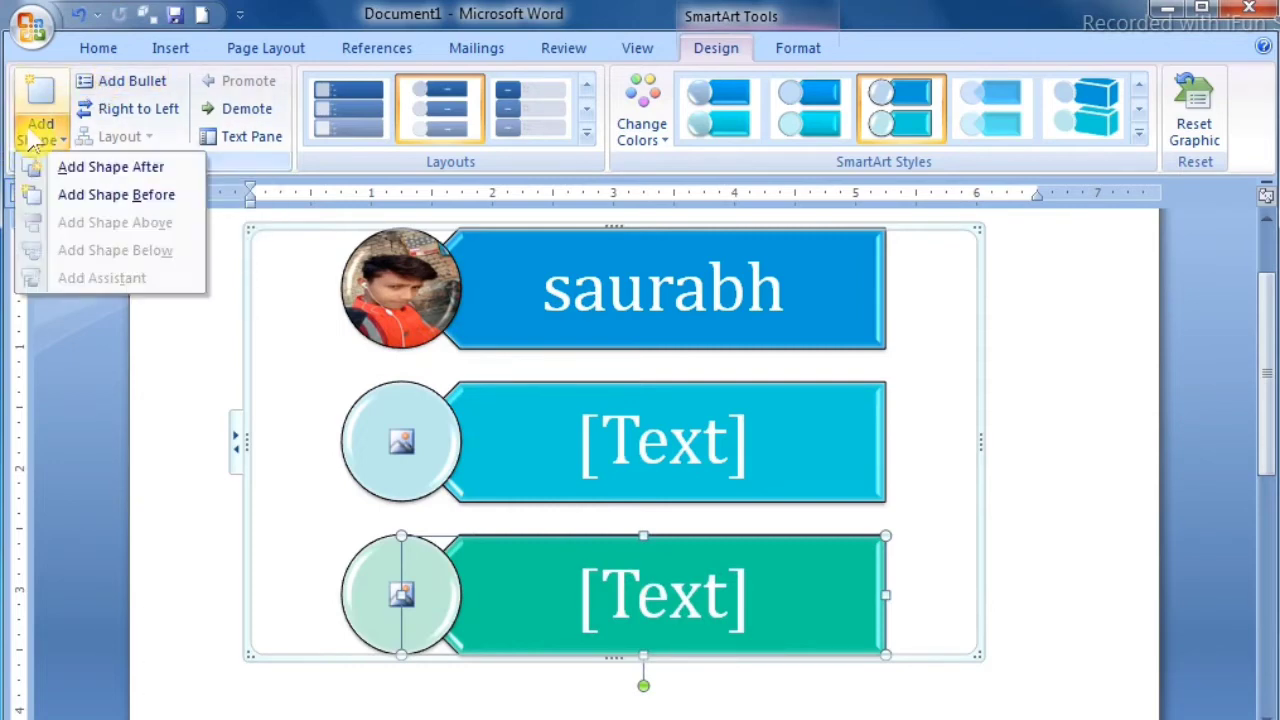
click(103, 170)
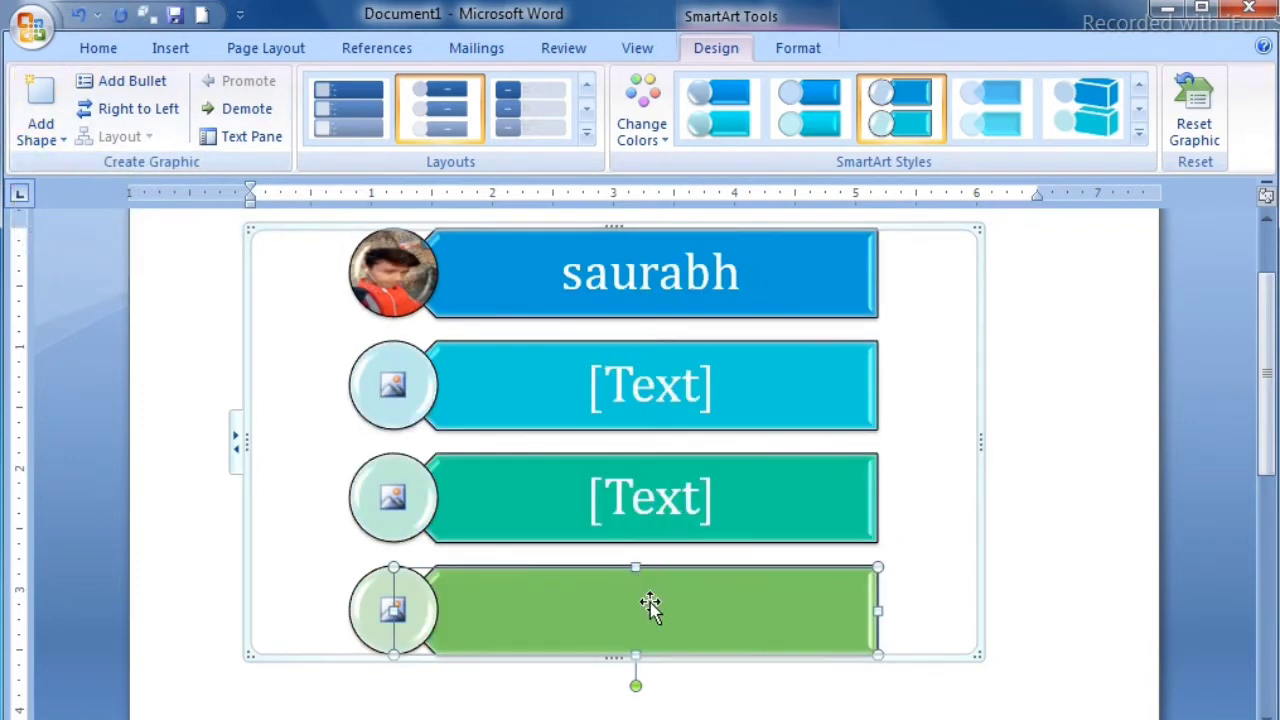
Add a shape before the second item of the picture list
click(648, 395)
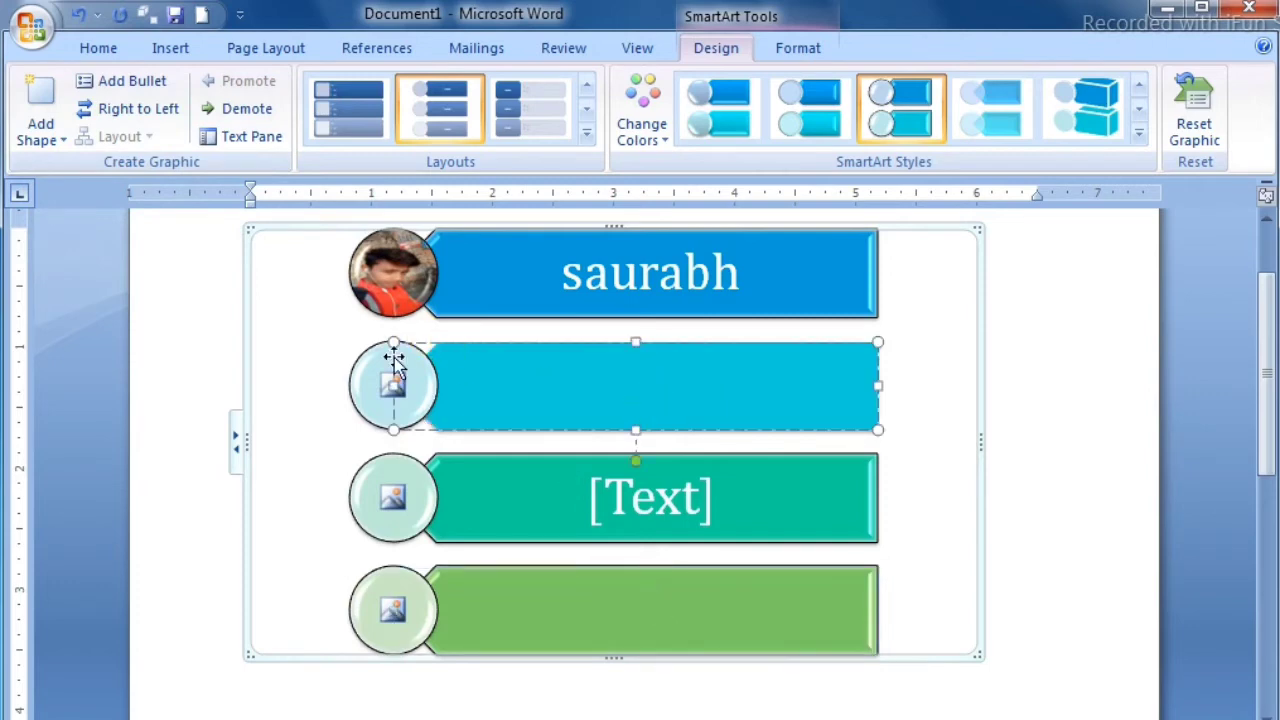
click(40, 132)
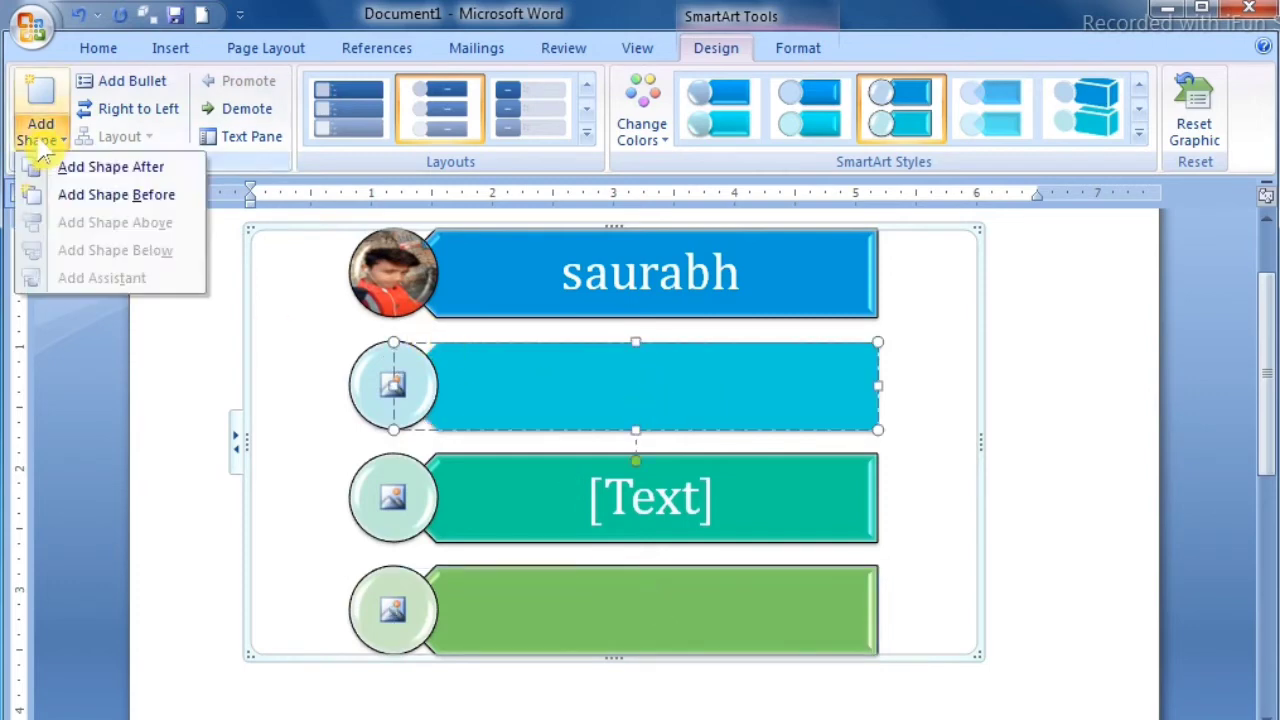
click(125, 195)
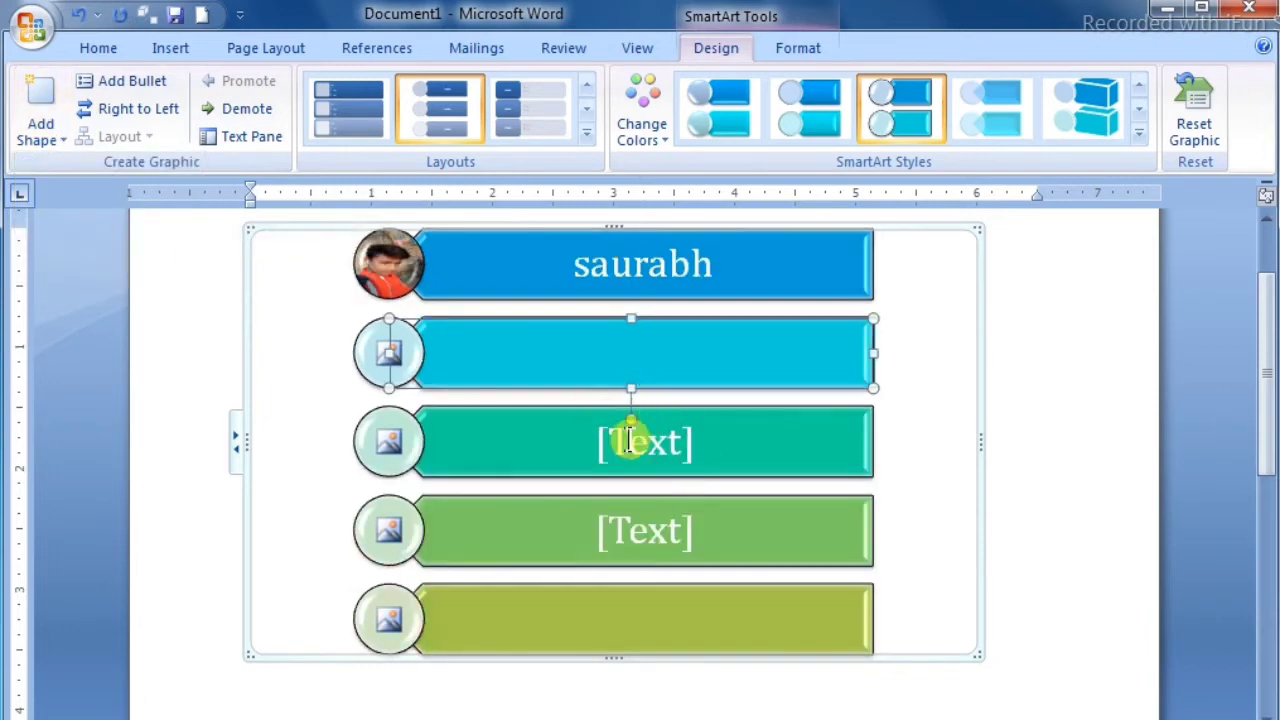
click(623, 534)
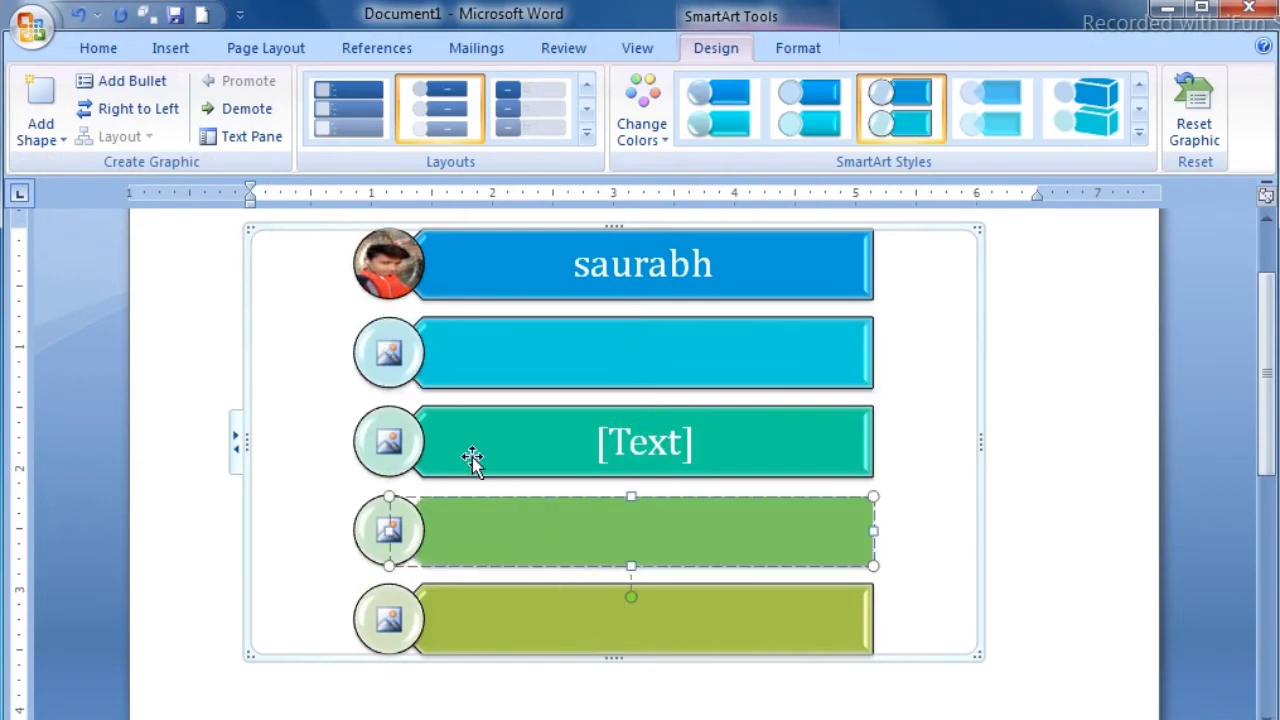
click(507, 360)
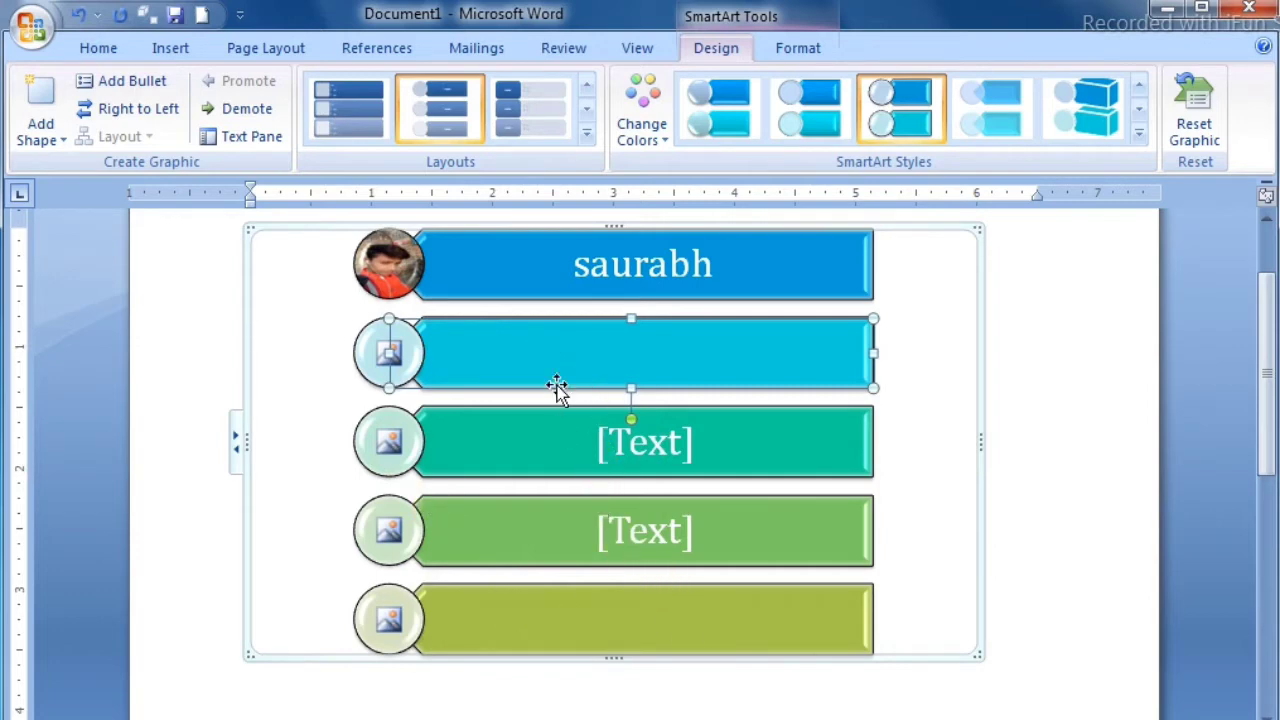
click(310, 344)
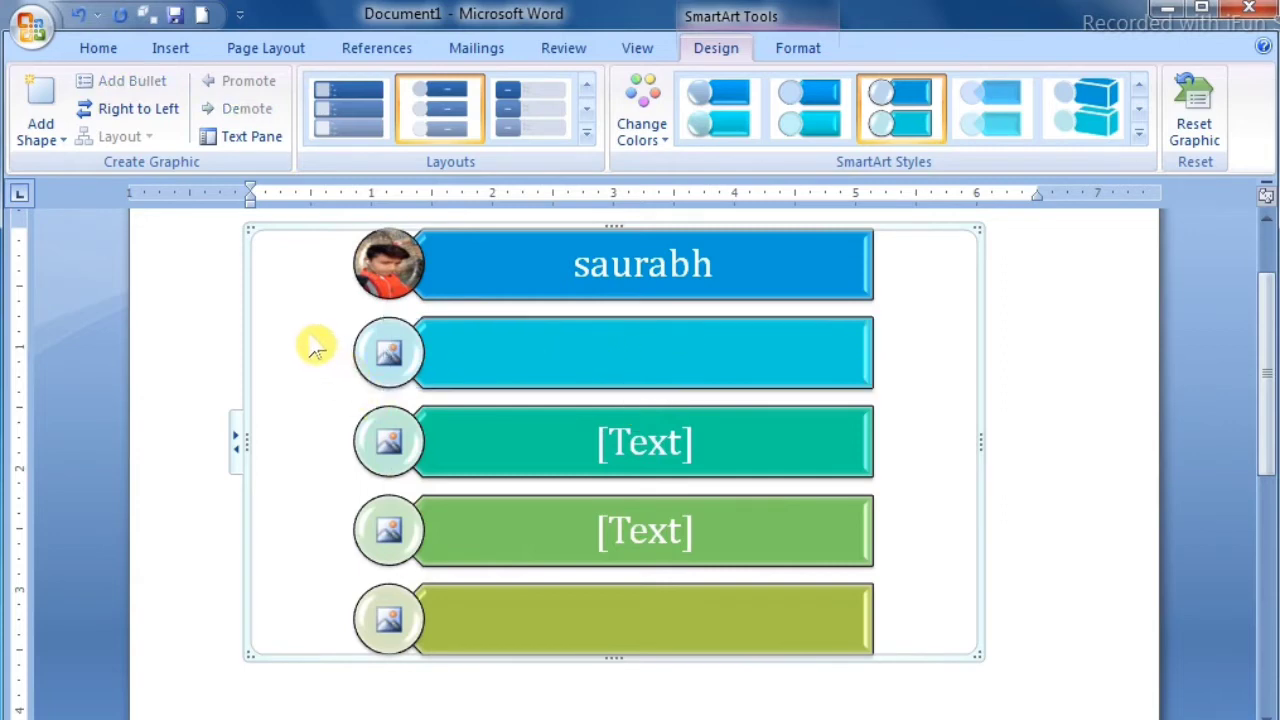
Using the graphic's text outline, enter abc for the second item and xyz for the third, and close the outline
click(251, 140)
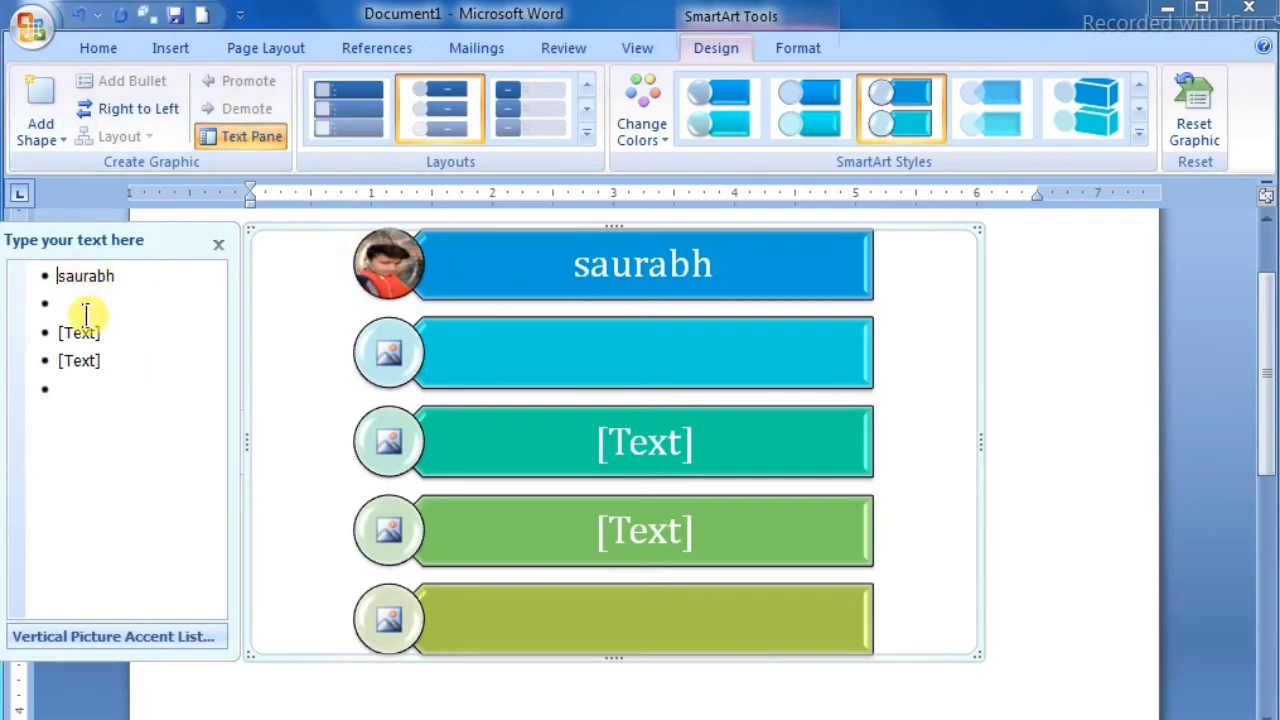
click(55, 277)
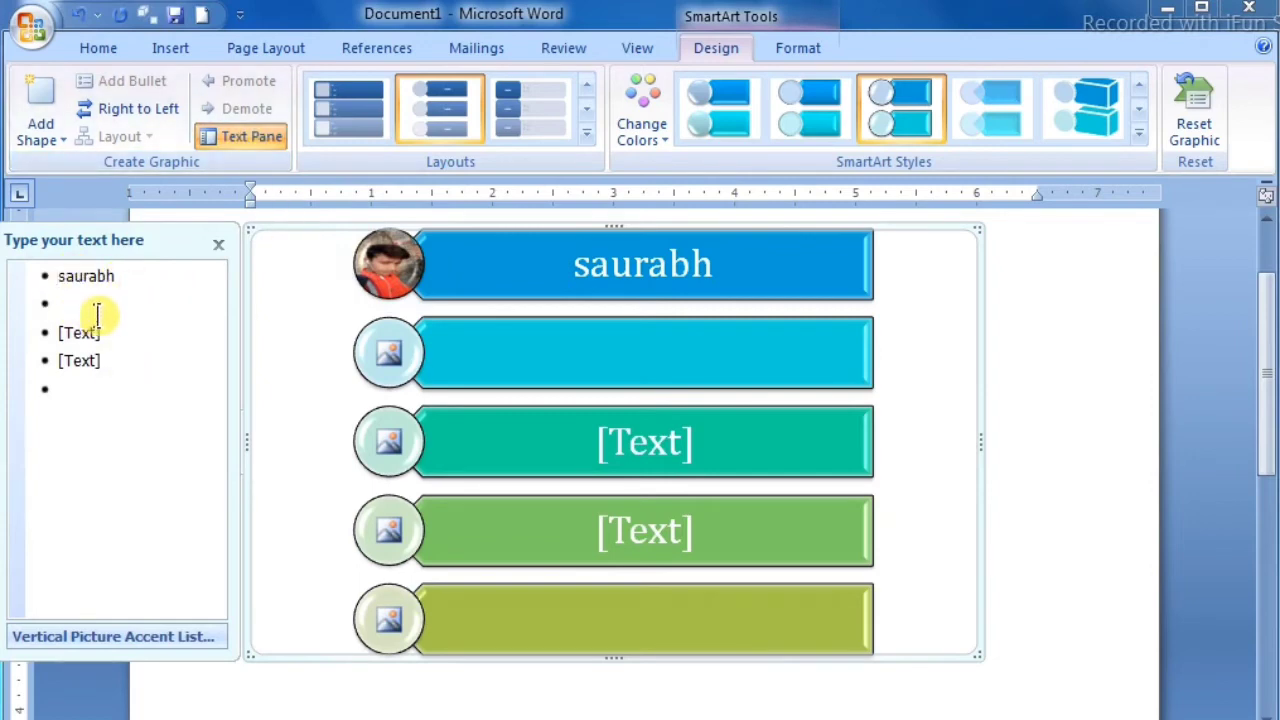
click(97, 305)
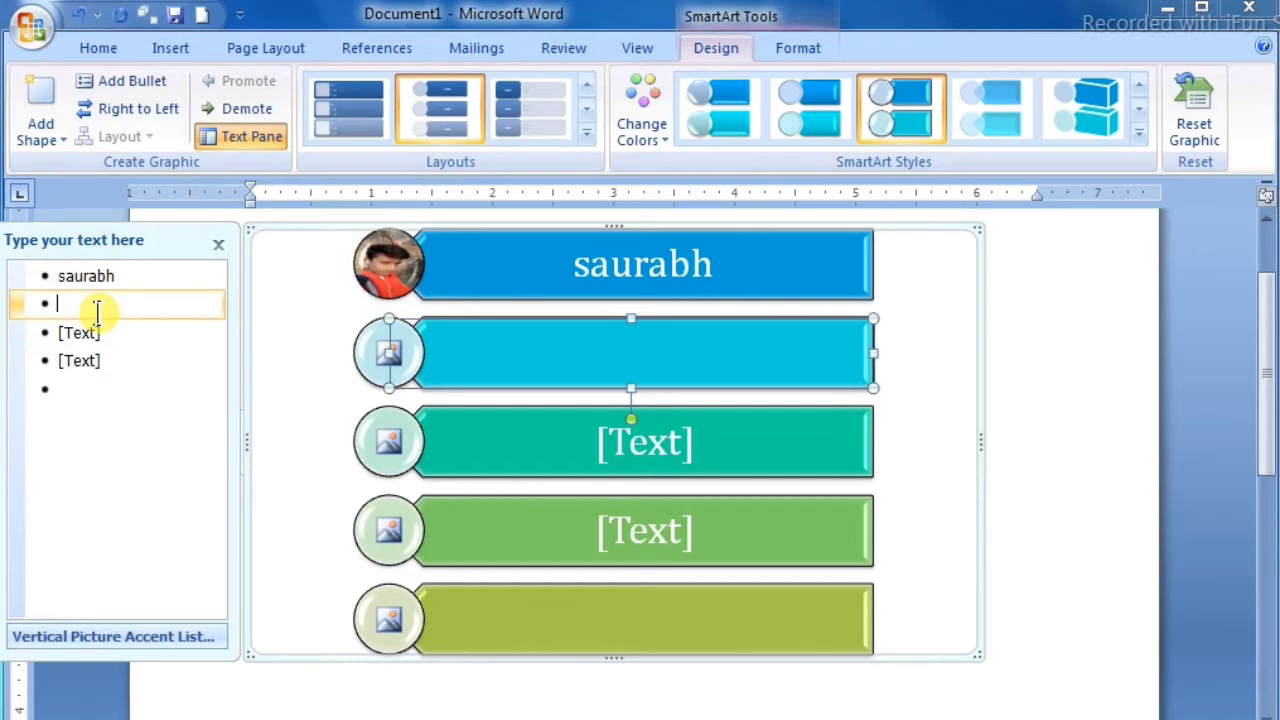
text(abc)
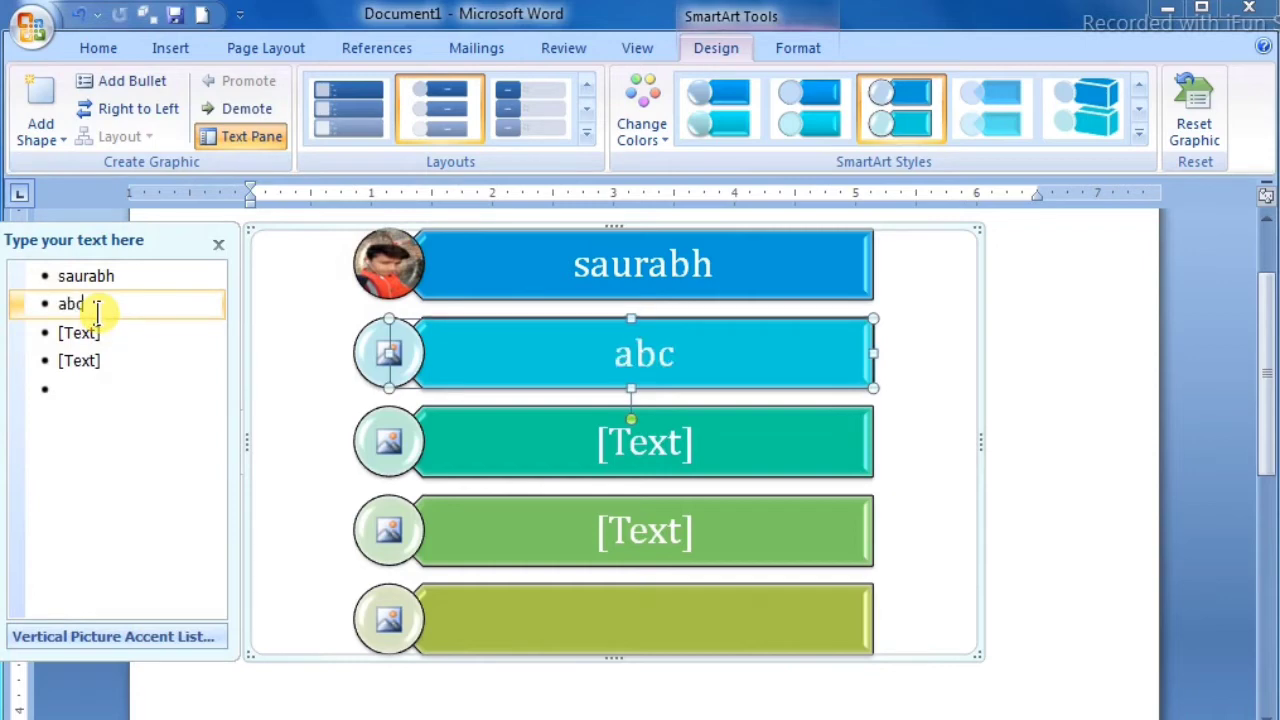
click(123, 334)
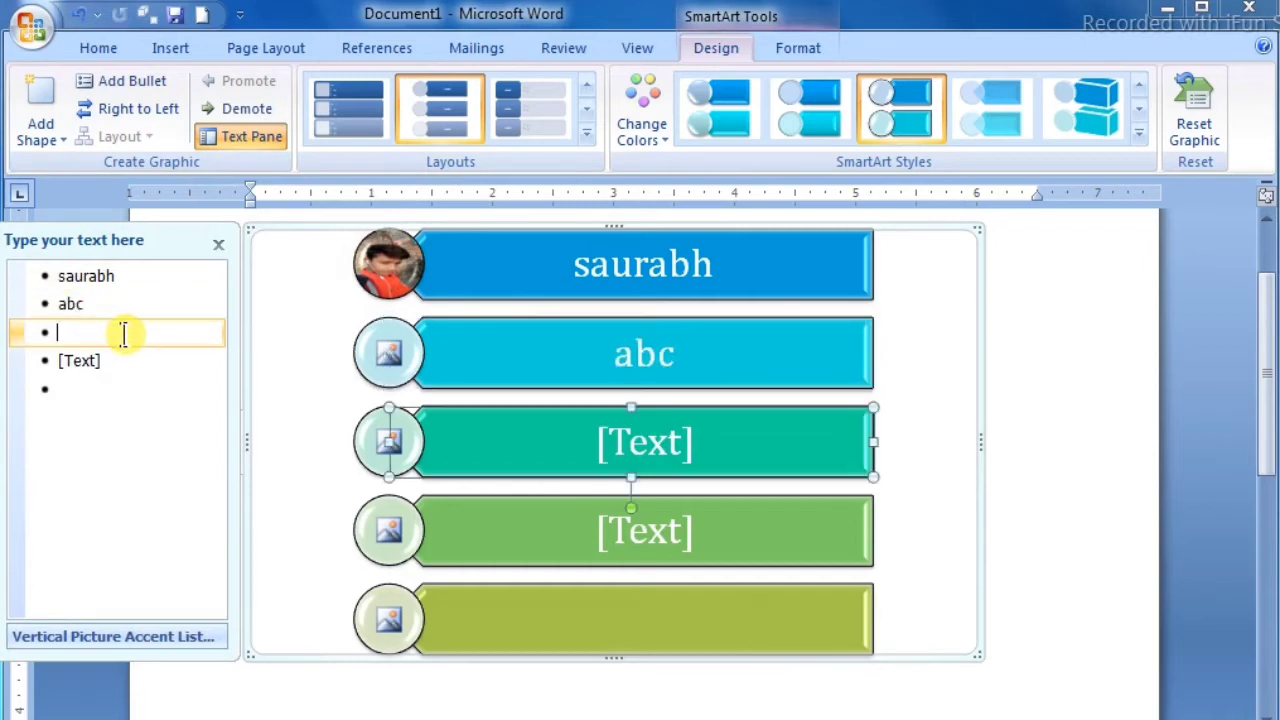
text(xyz)
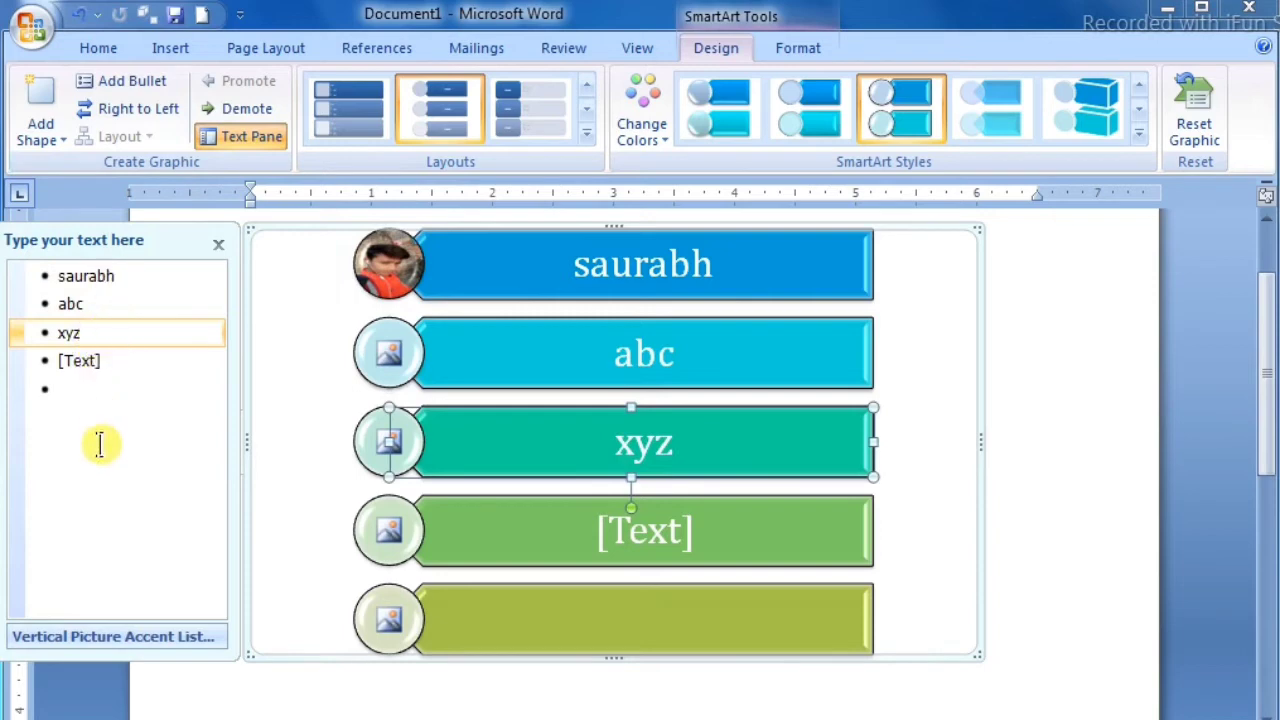
click(216, 244)
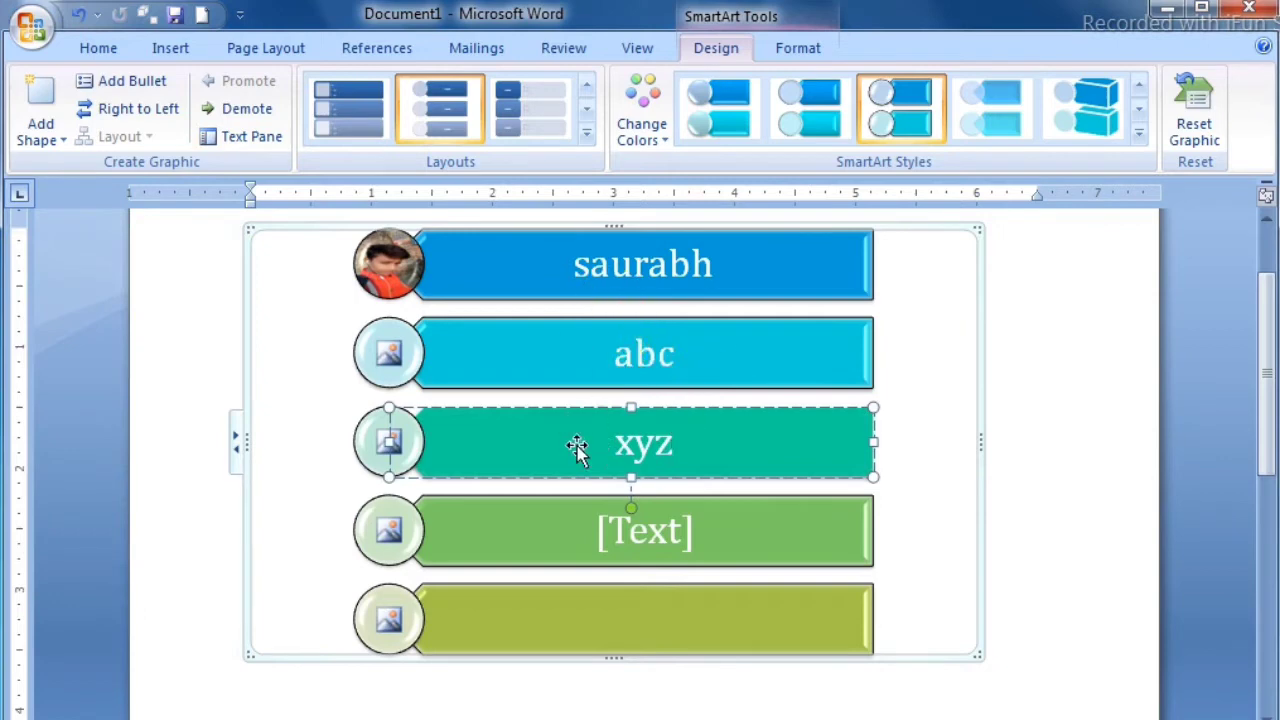
Try demoting the xyz item to a sub-bullet of abc, and undo the demotion
click(258, 116)
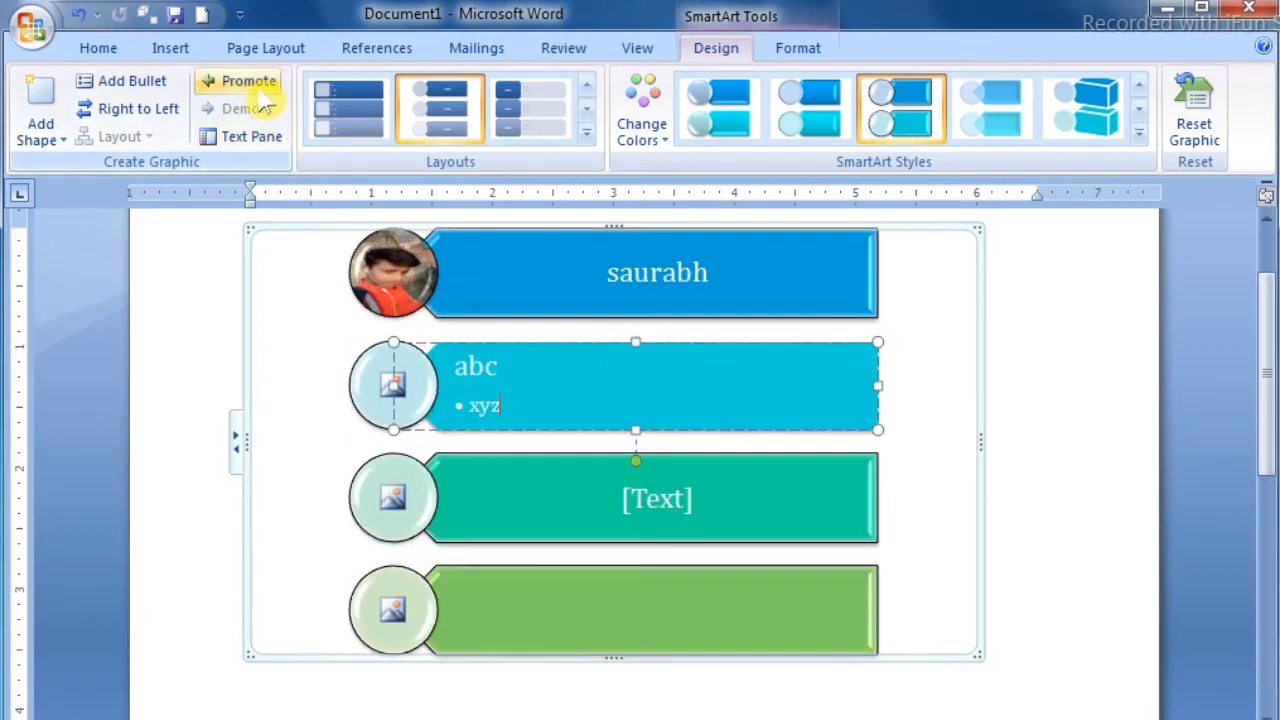
key(ctrl+z)
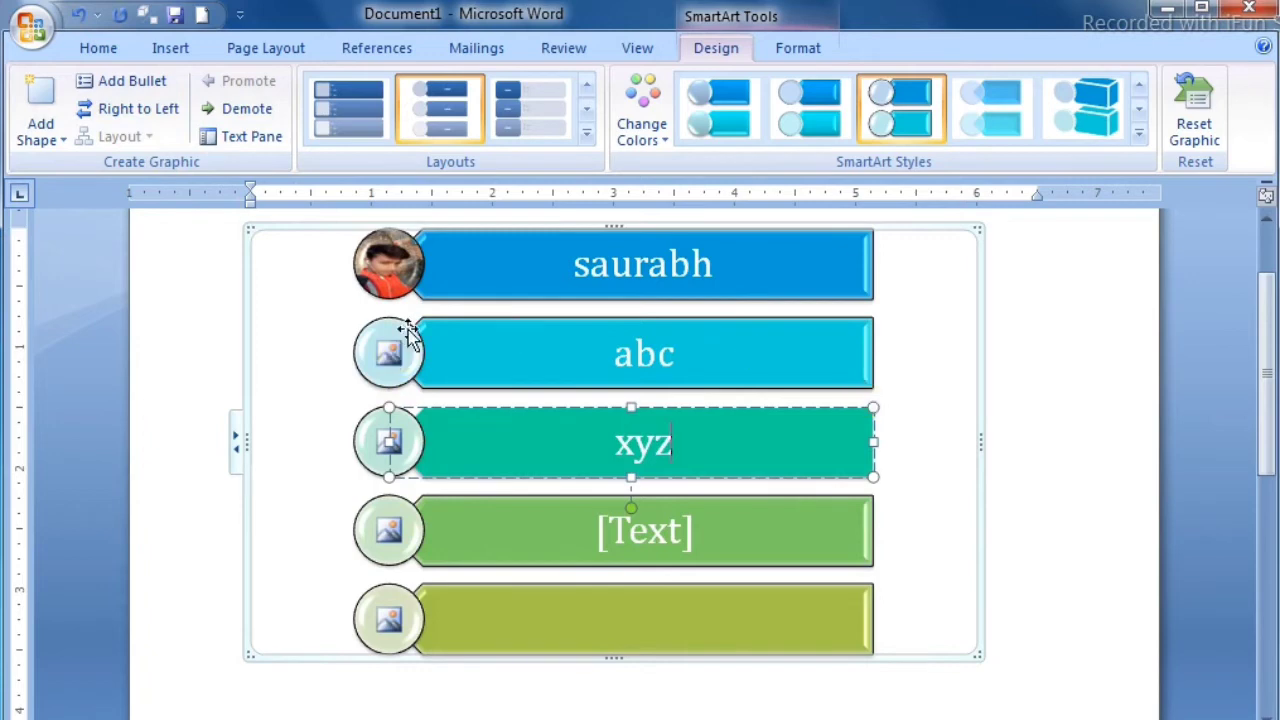
Switch the graphic's direction to right to left and add a bullet reading ba under the first item's name
click(140, 110)
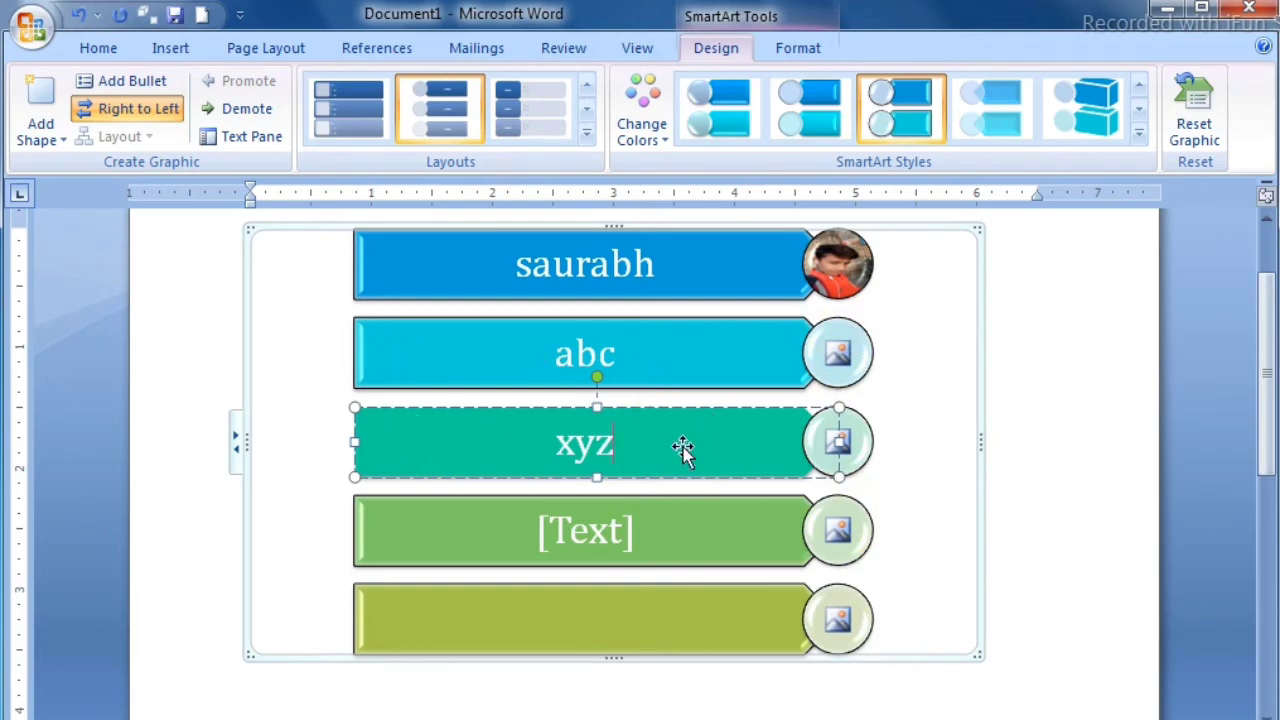
click(658, 266)
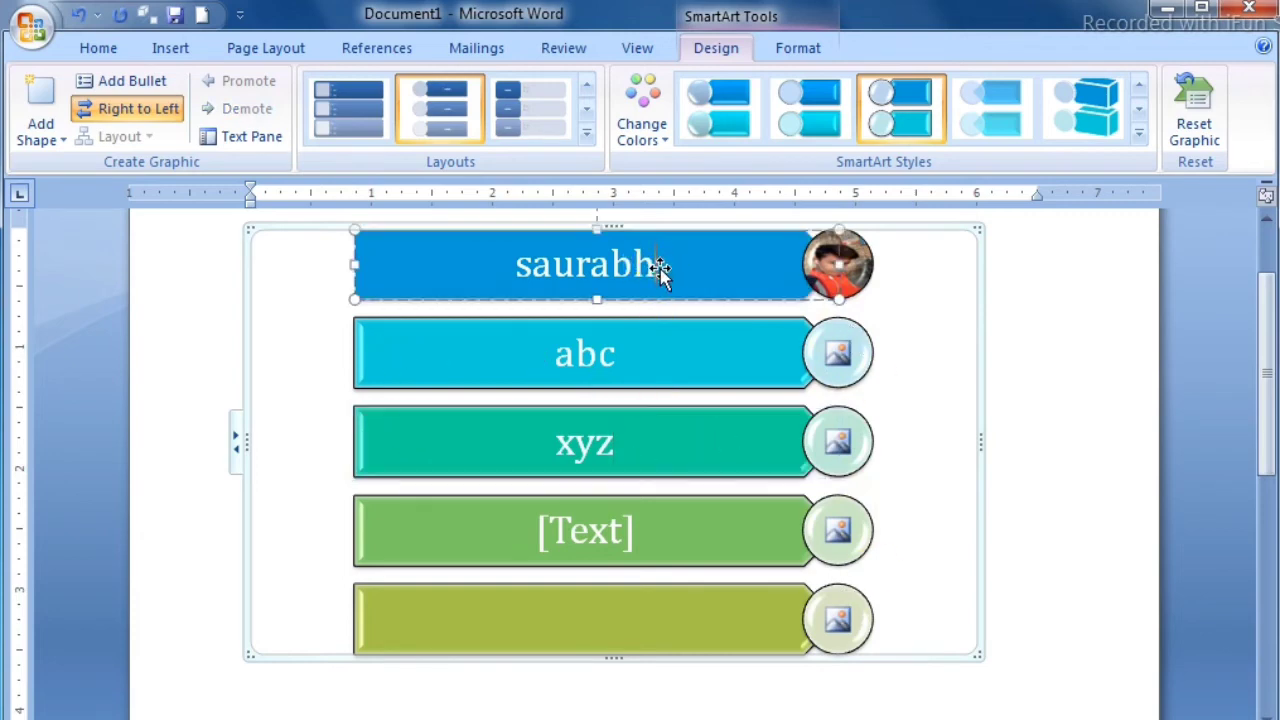
click(155, 85)
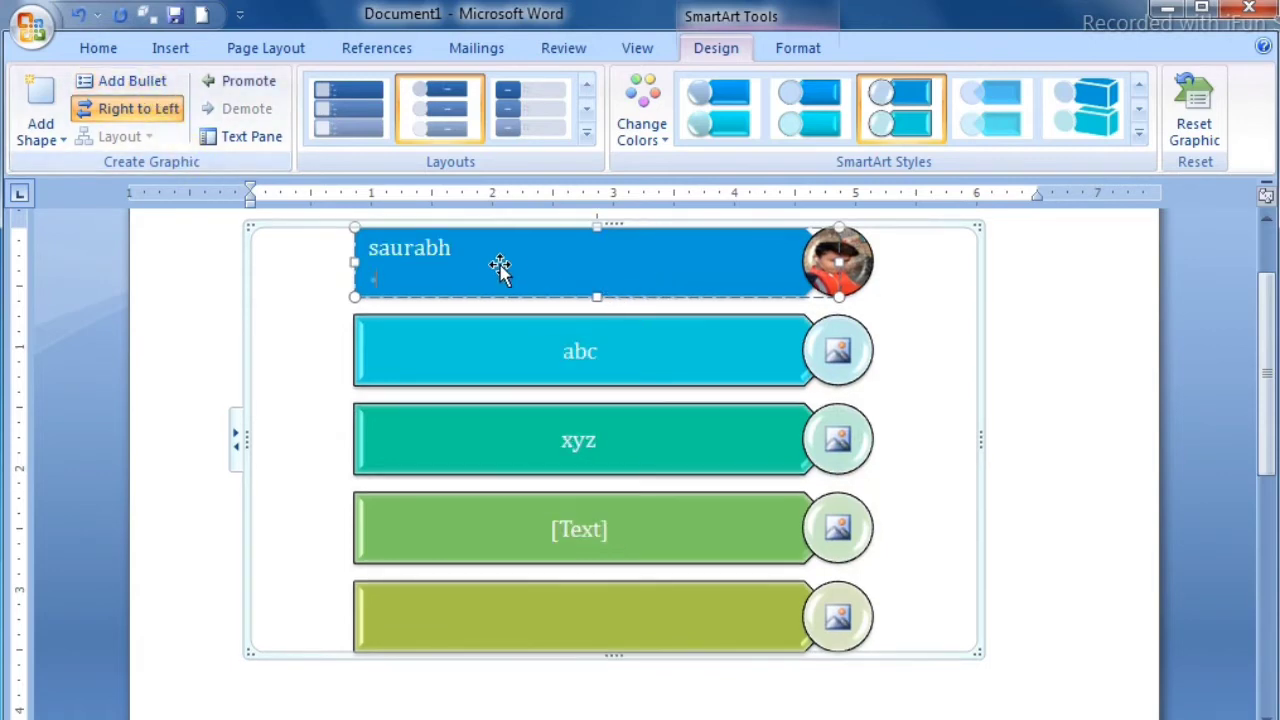
click(615, 396)
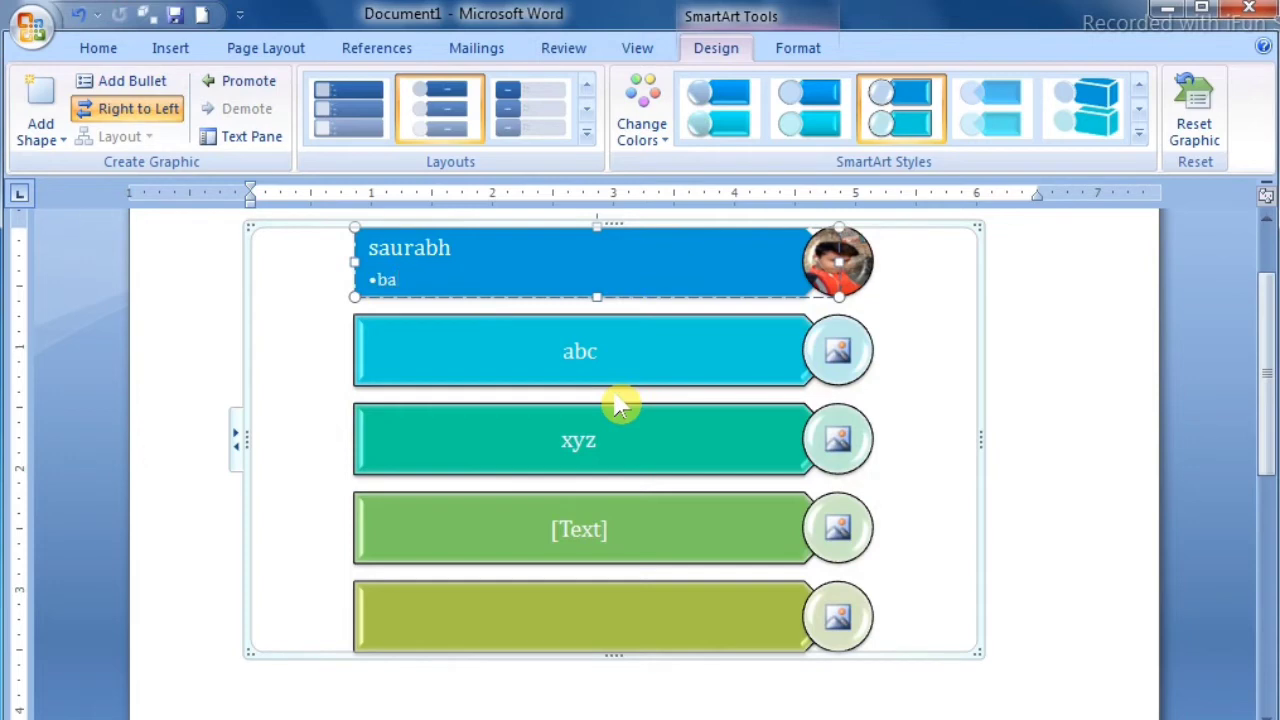
Delete the fourth item, the one with placeholder text, from the picture list
click(549, 352)
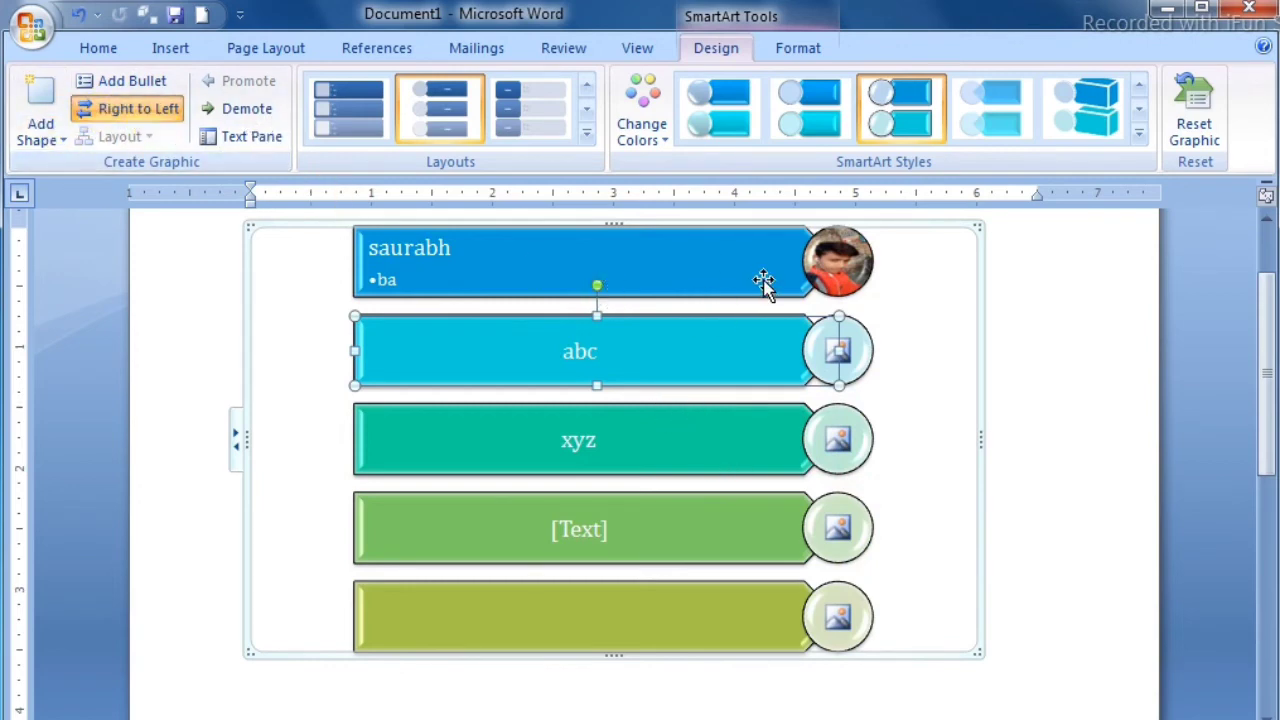
click(746, 519)
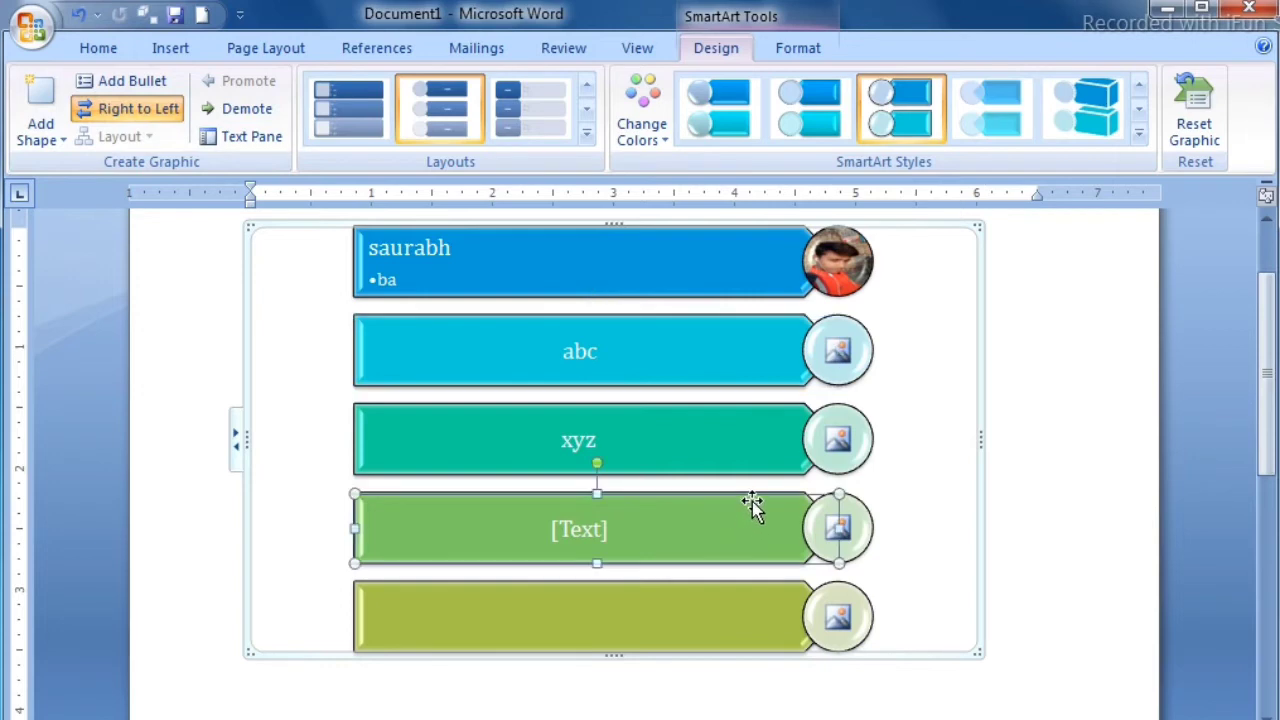
key(Delete)
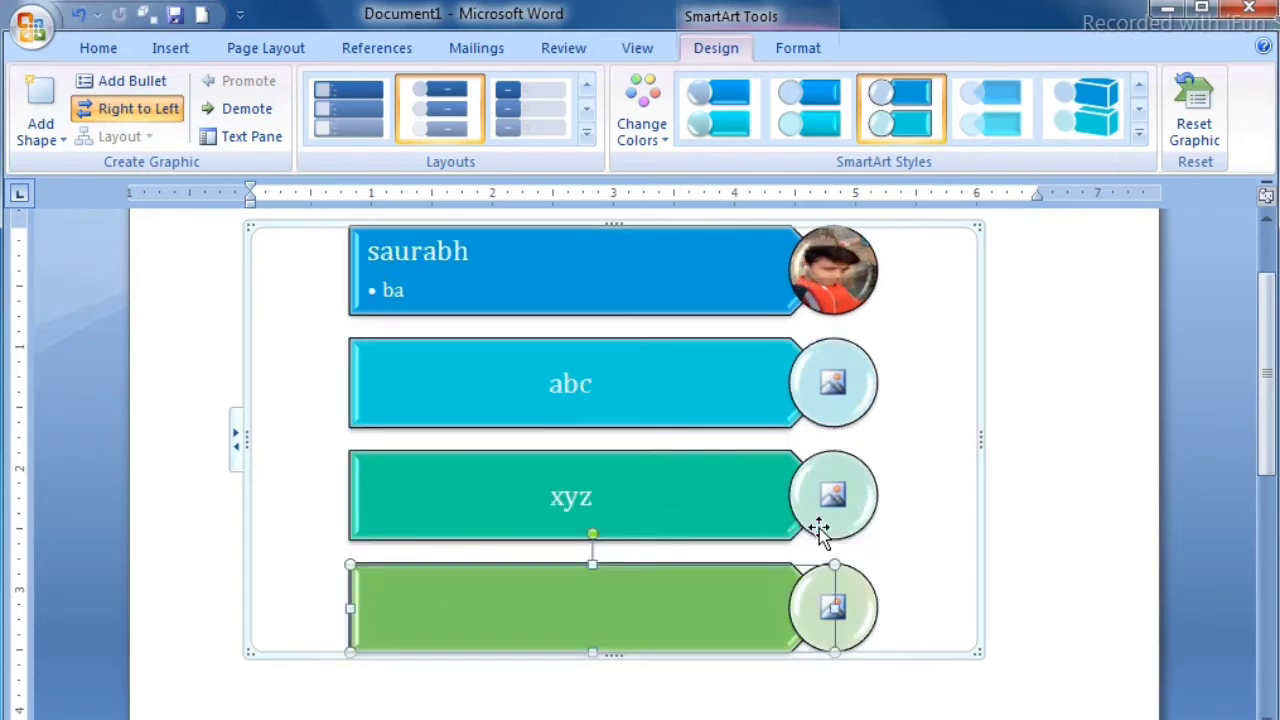
Change the shape of the abc item to a notched right block arrow
click(802, 50)
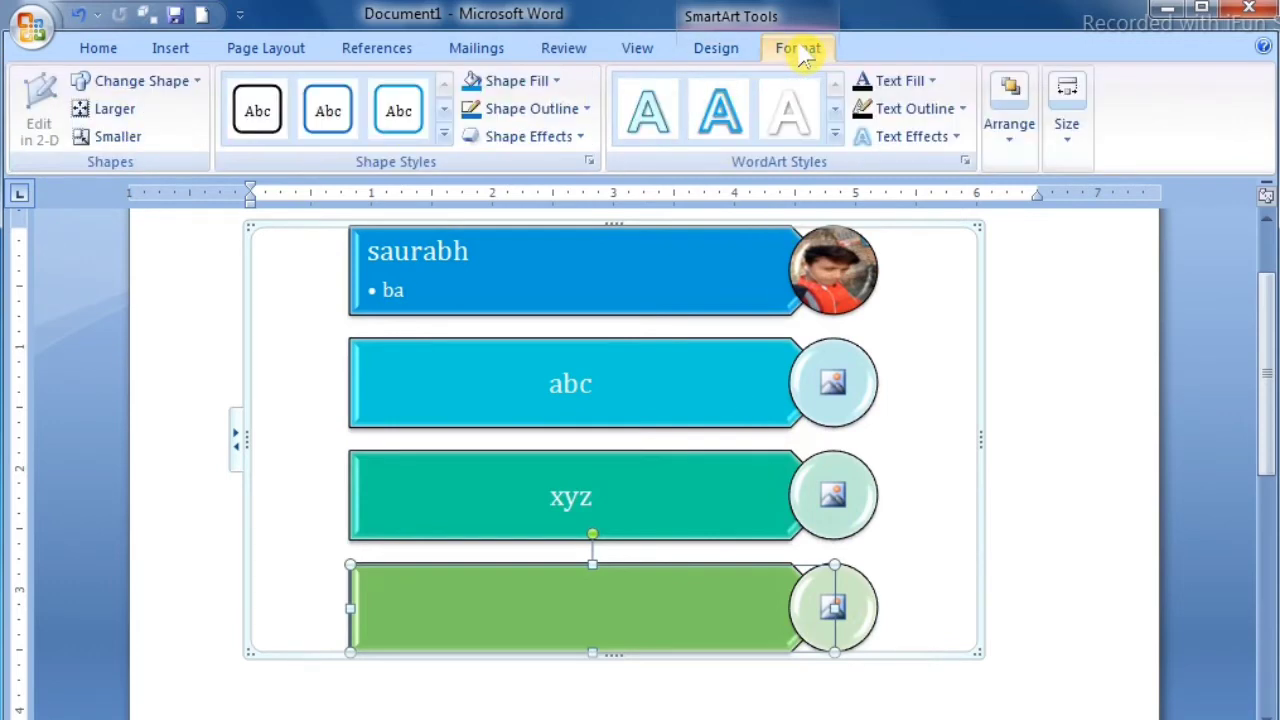
click(705, 375)
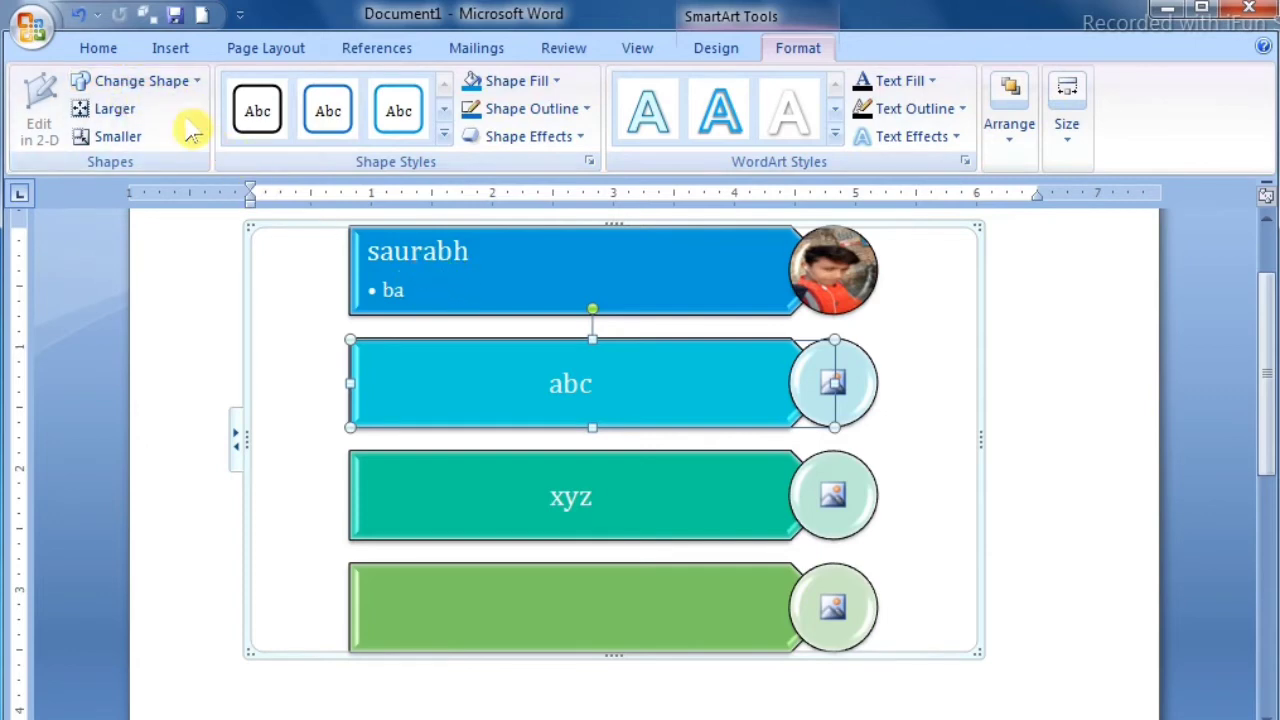
click(150, 81)
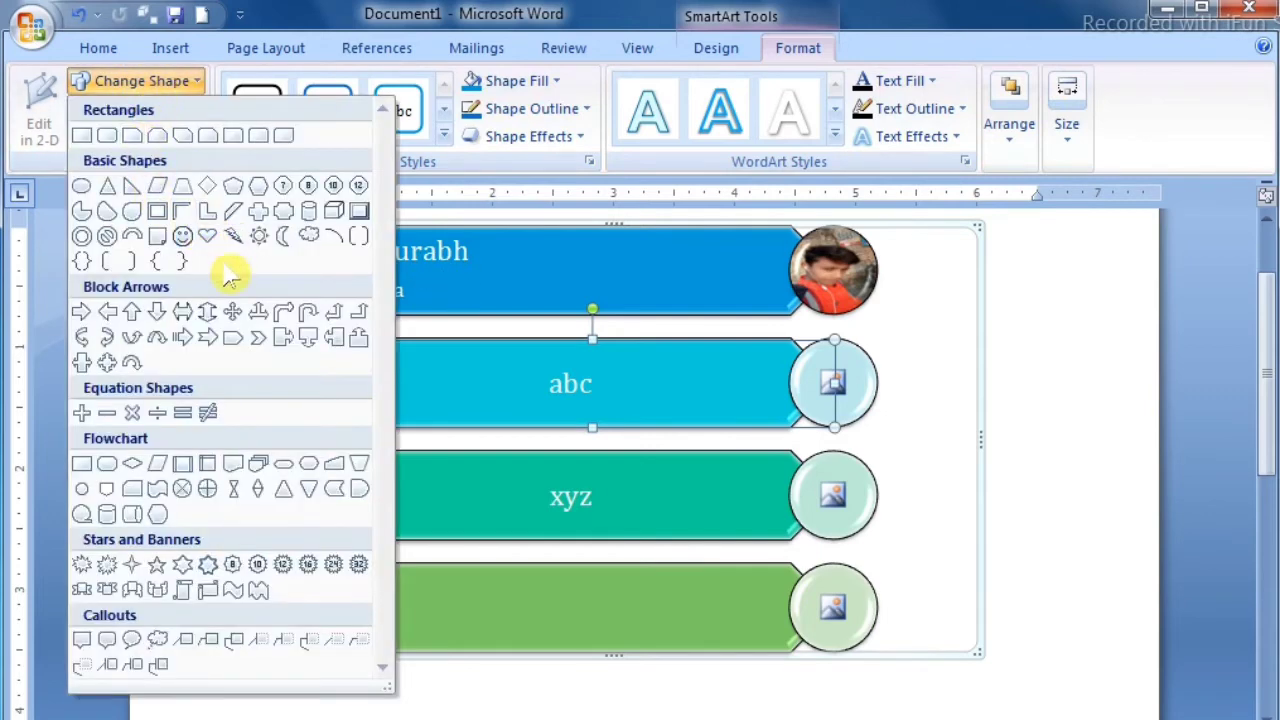
click(229, 341)
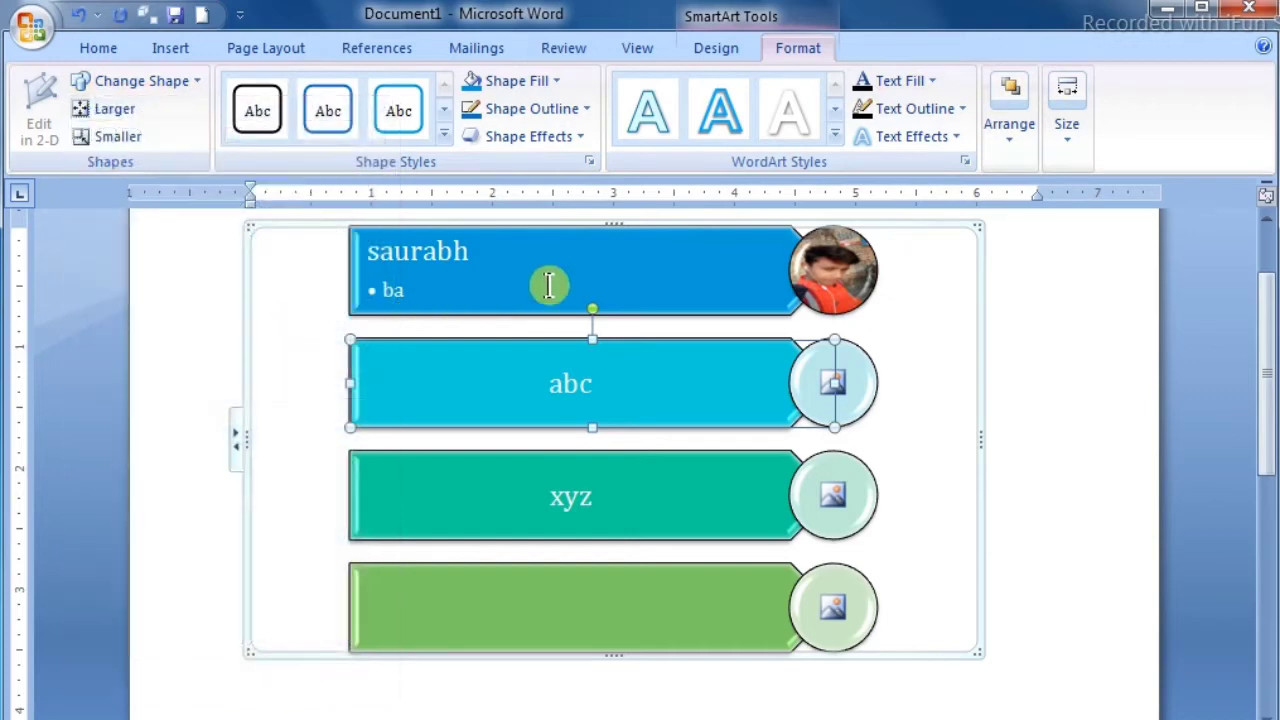
click(150, 81)
click(207, 340)
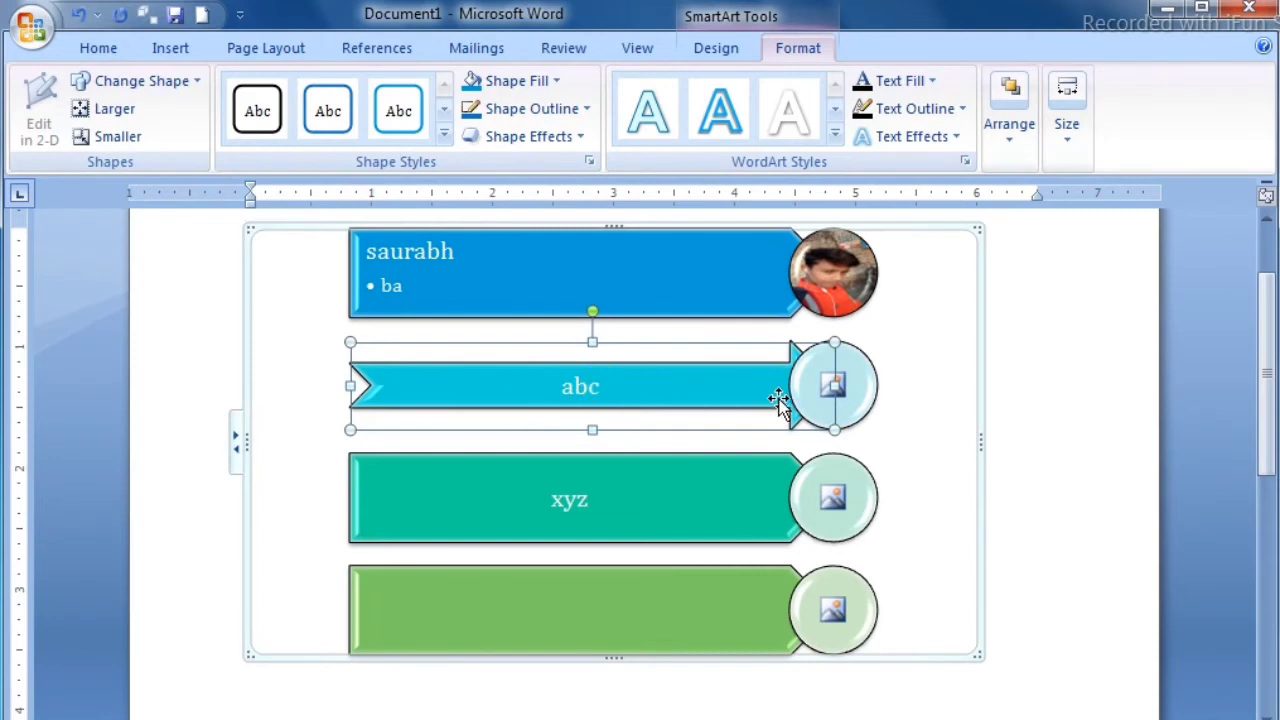
Enlarge the abc arrow by one increment and shrink it back by one increment
click(165, 84)
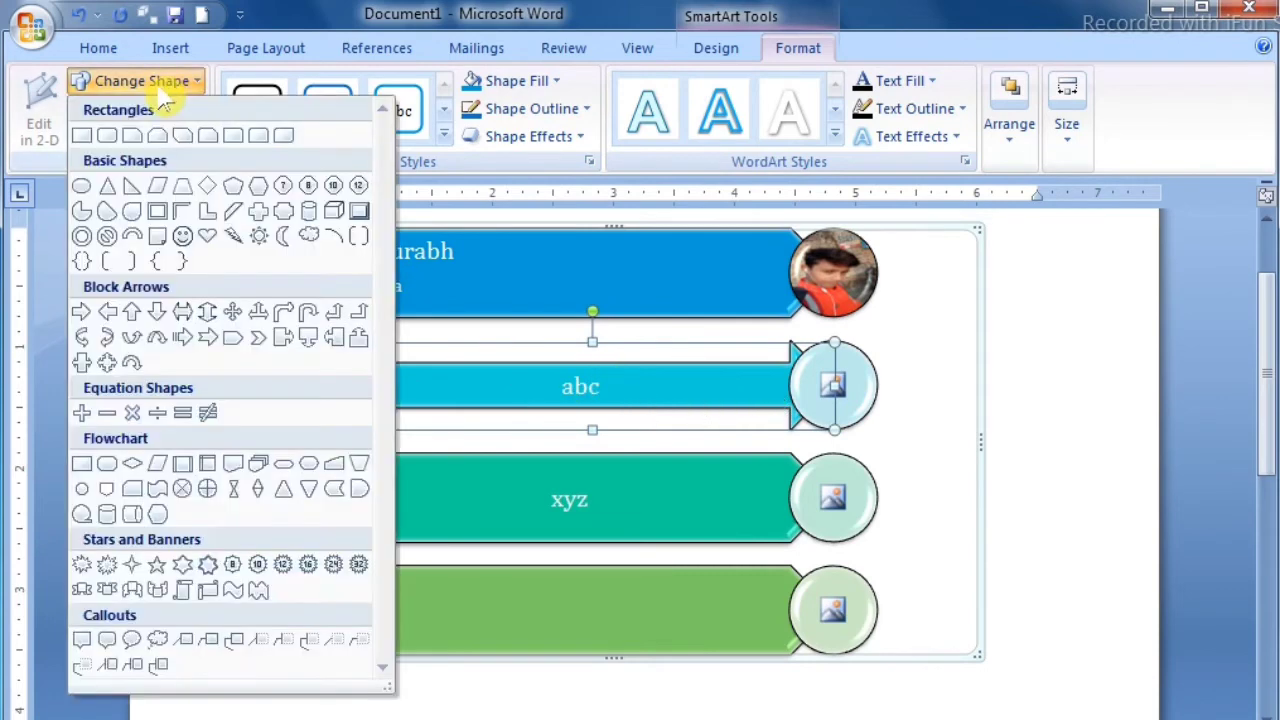
click(529, 523)
click(100, 110)
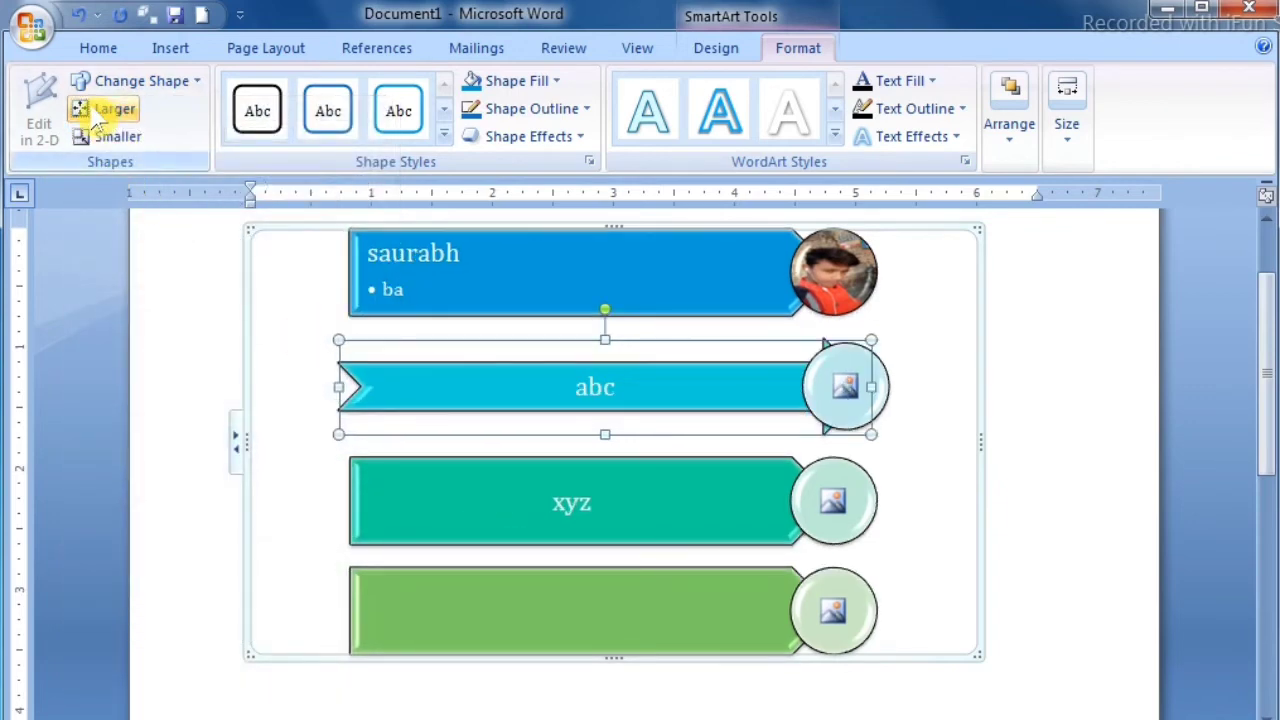
click(108, 139)
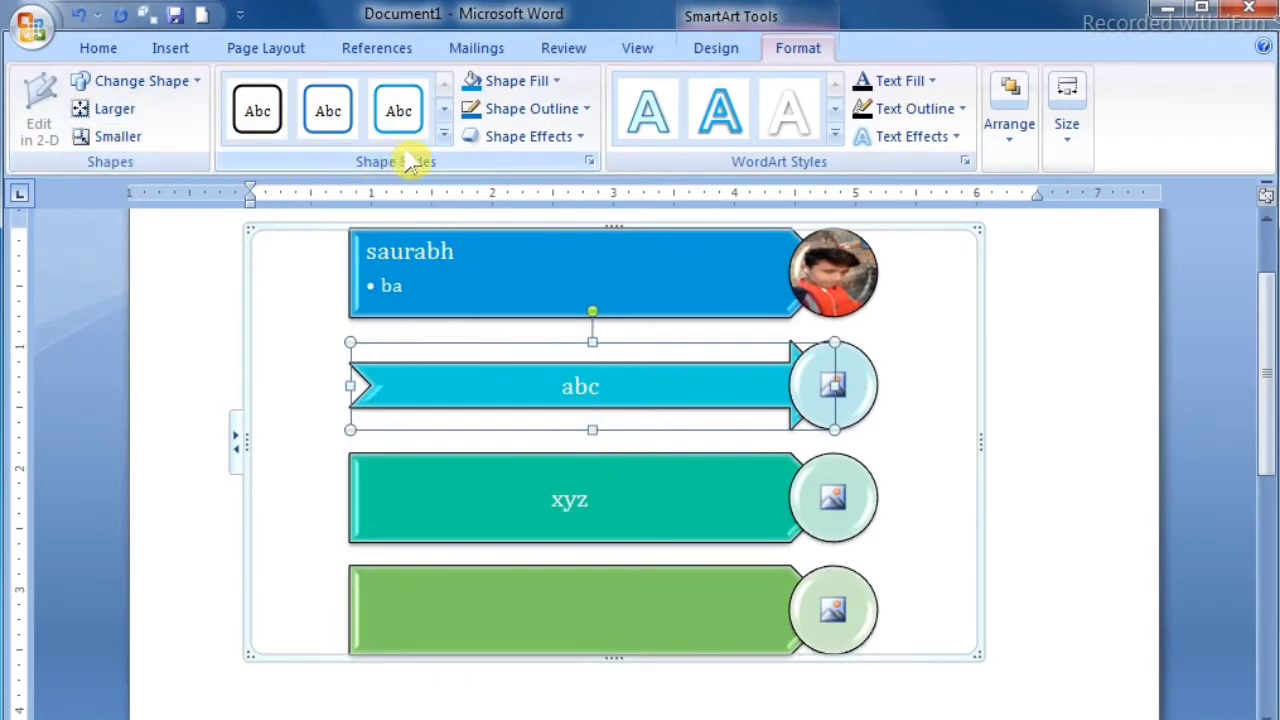
Apply the olive-green glossy preset shape style without an outline to the abc arrow
click(444, 134)
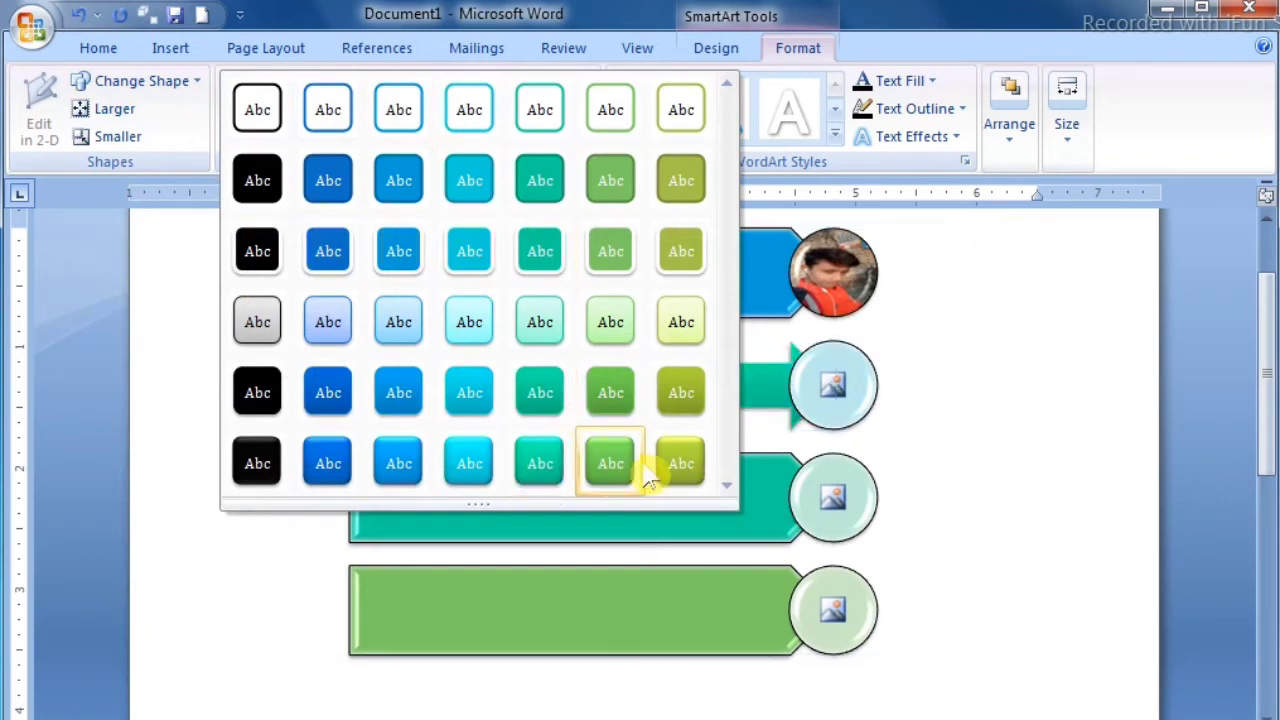
click(678, 465)
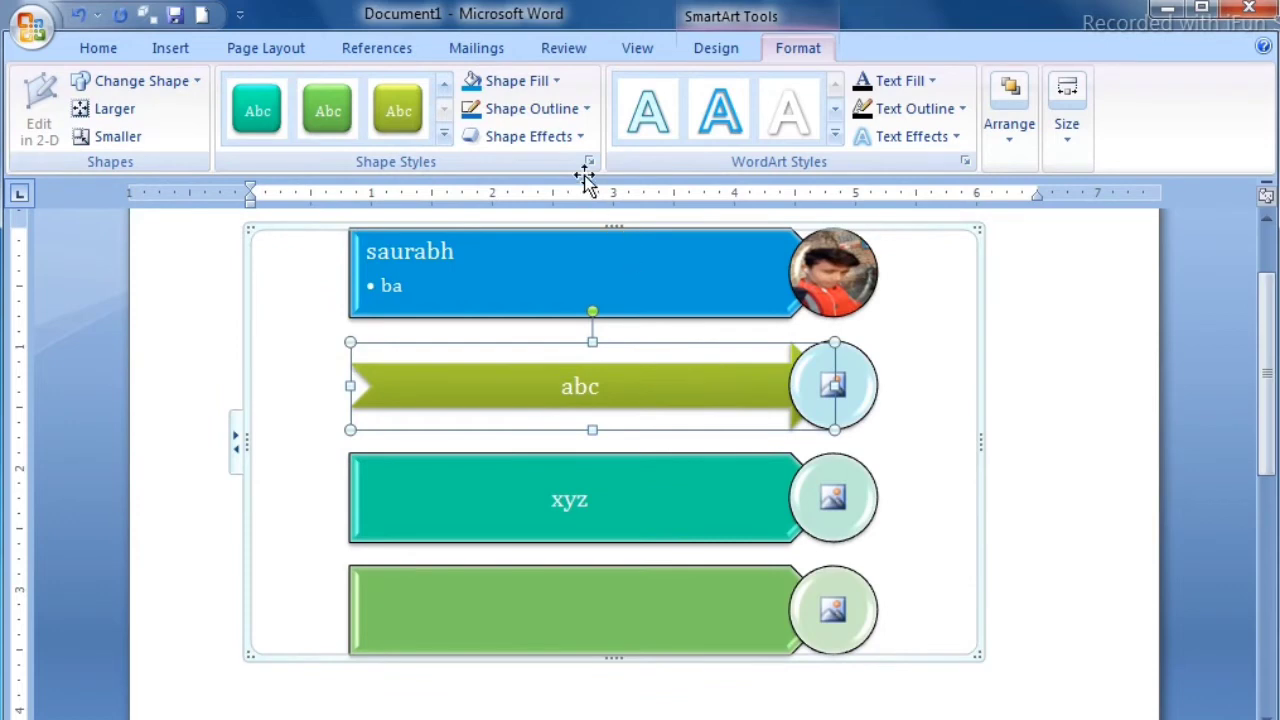
click(559, 83)
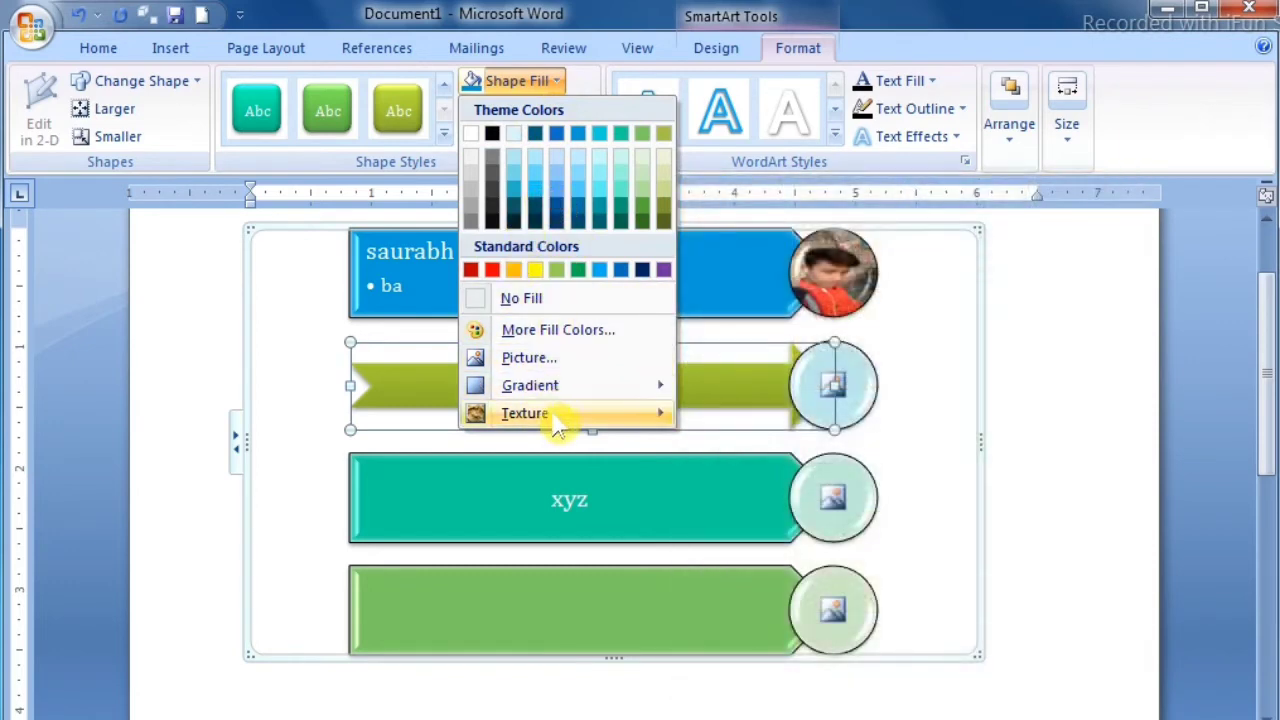
click(905, 296)
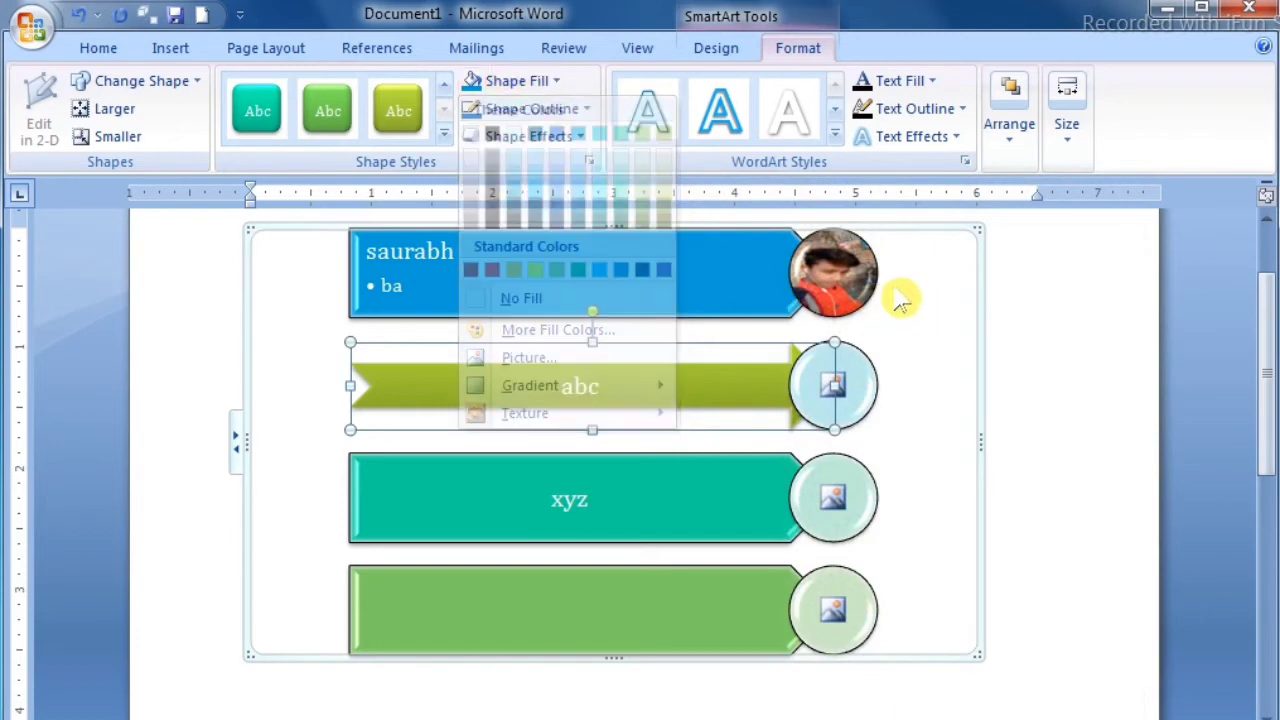
click(571, 115)
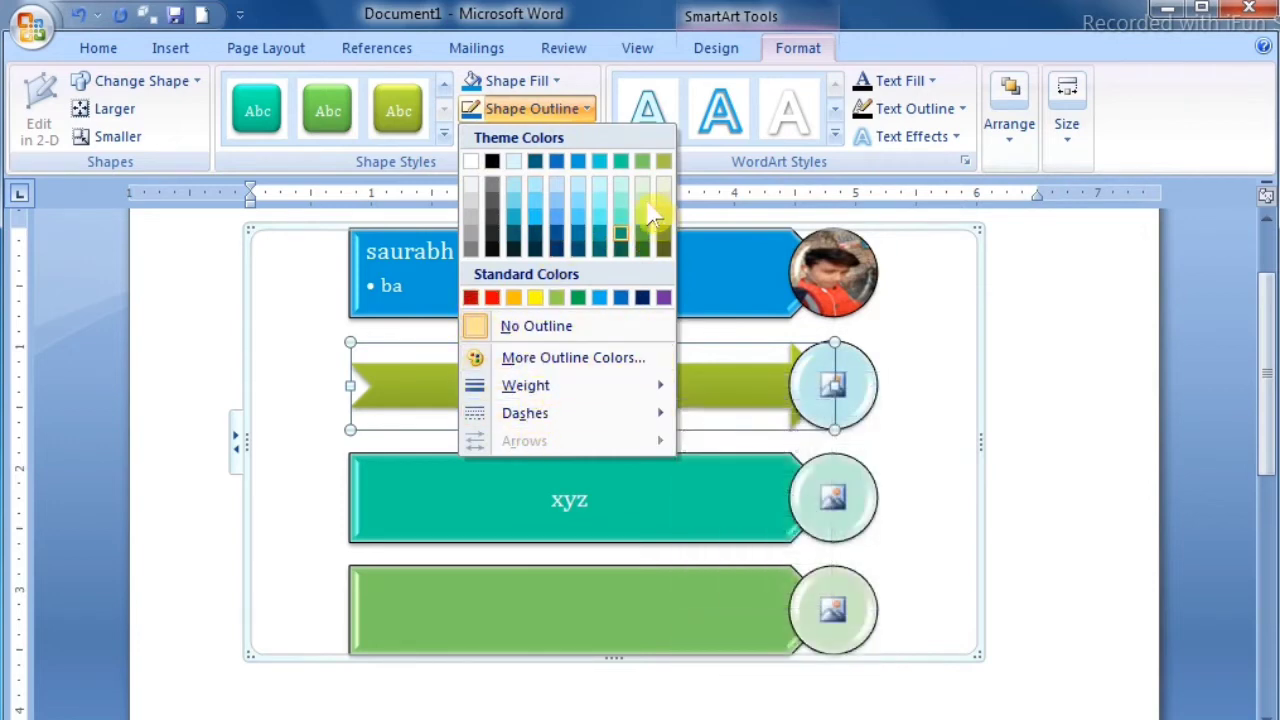
click(922, 343)
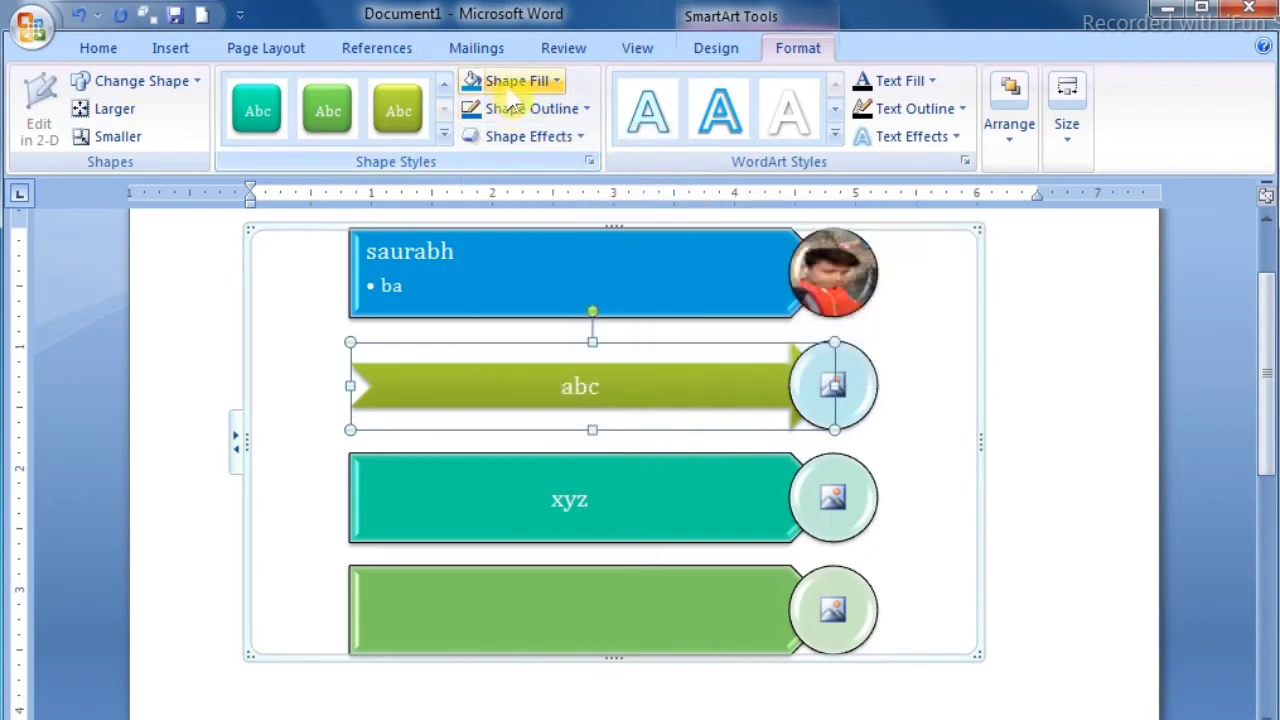
Try a parallel 3-D rotation on the abc arrow and reset it to No Rotation
click(560, 137)
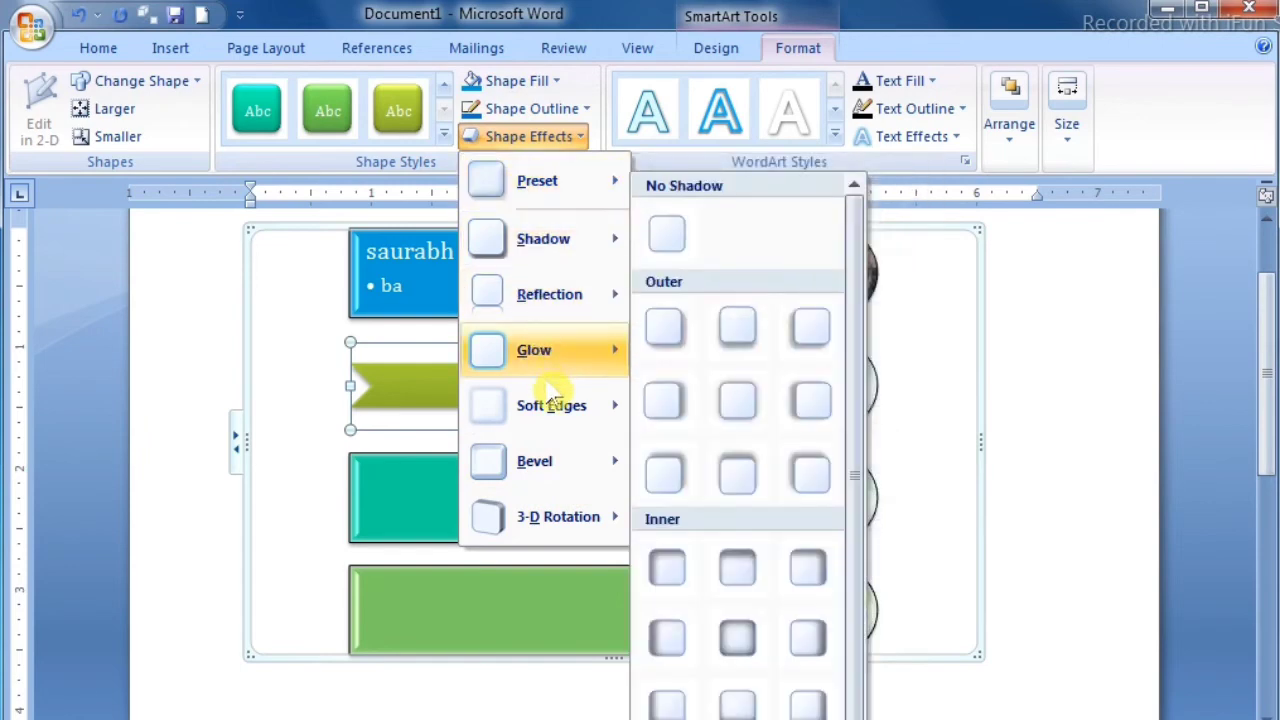
mouse_move(545, 516)
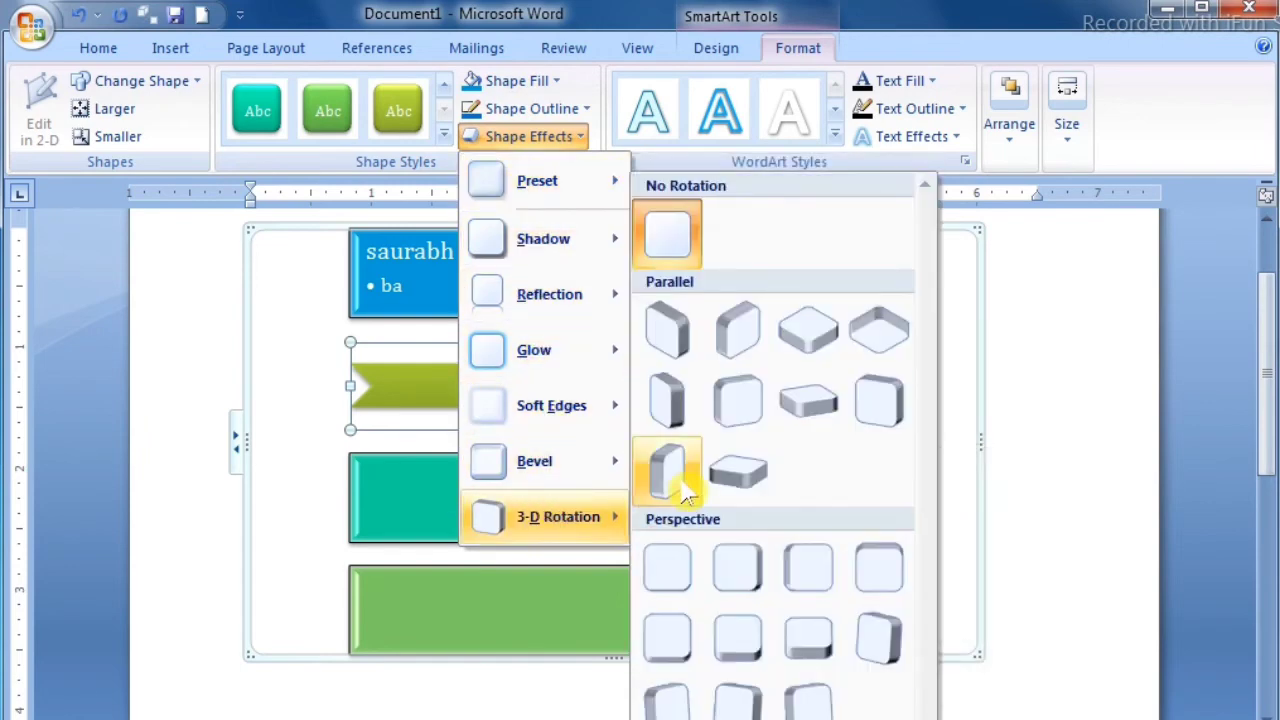
click(668, 399)
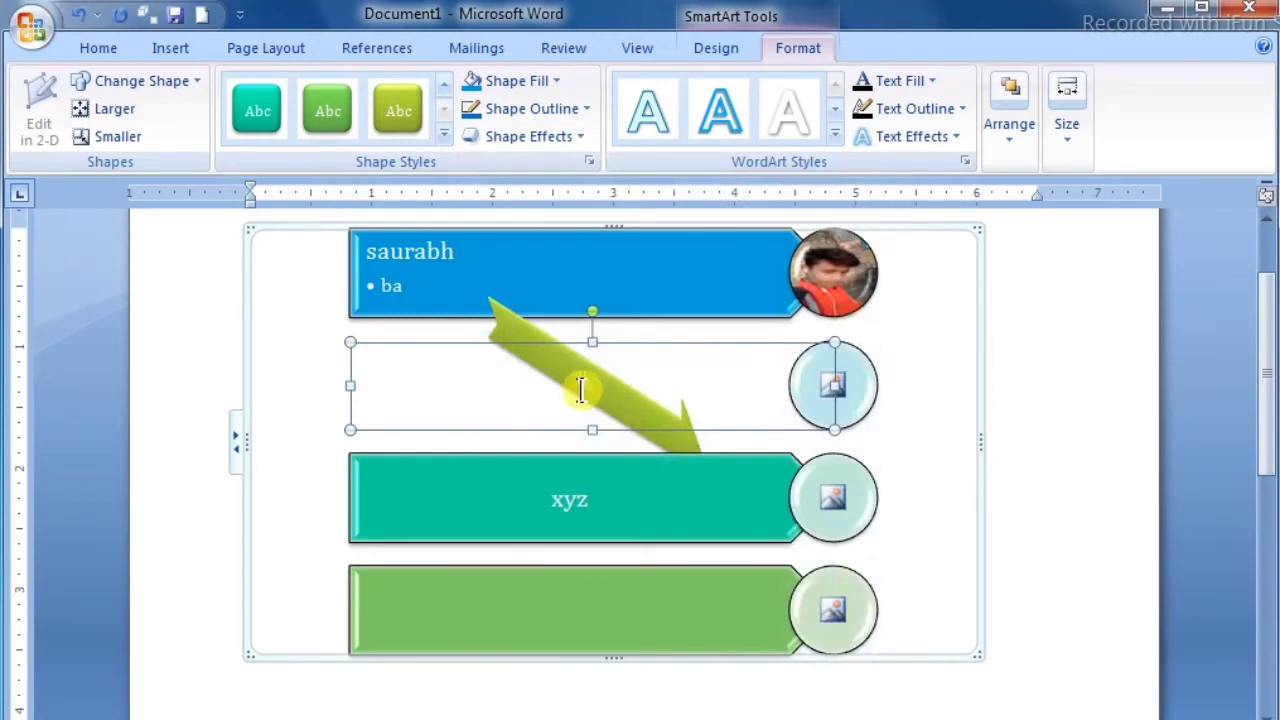
click(528, 138)
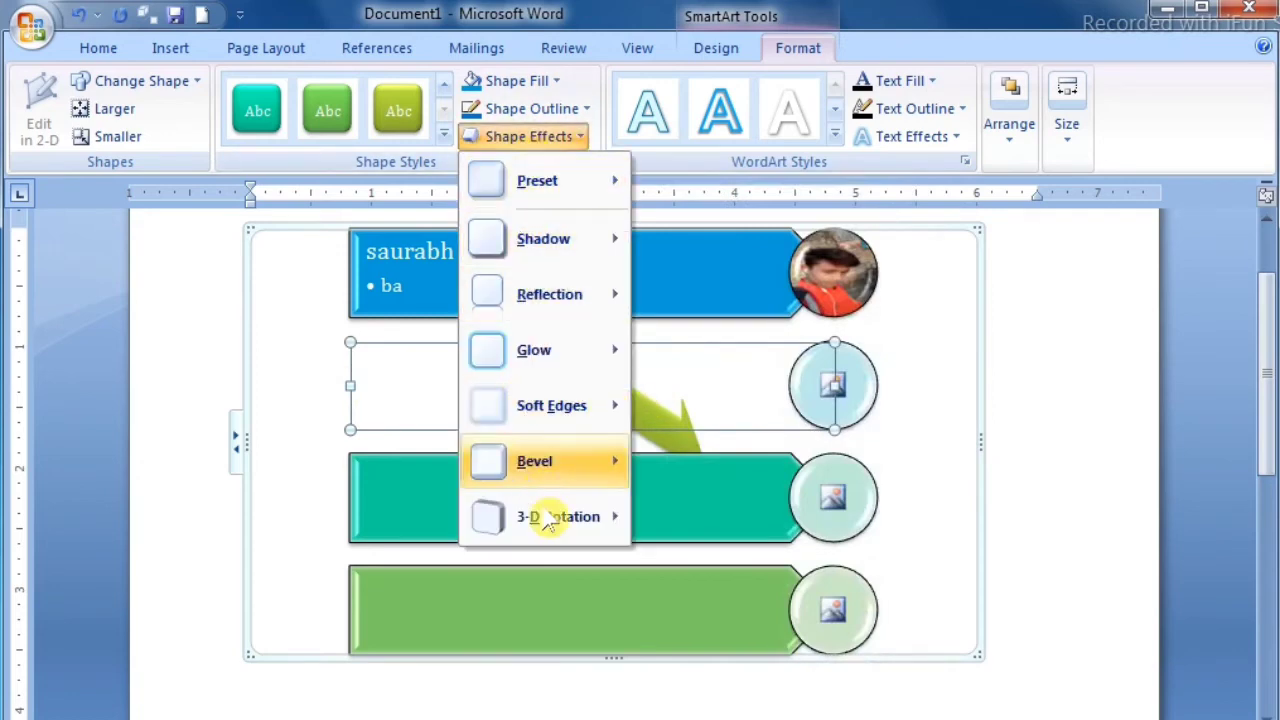
mouse_move(548, 518)
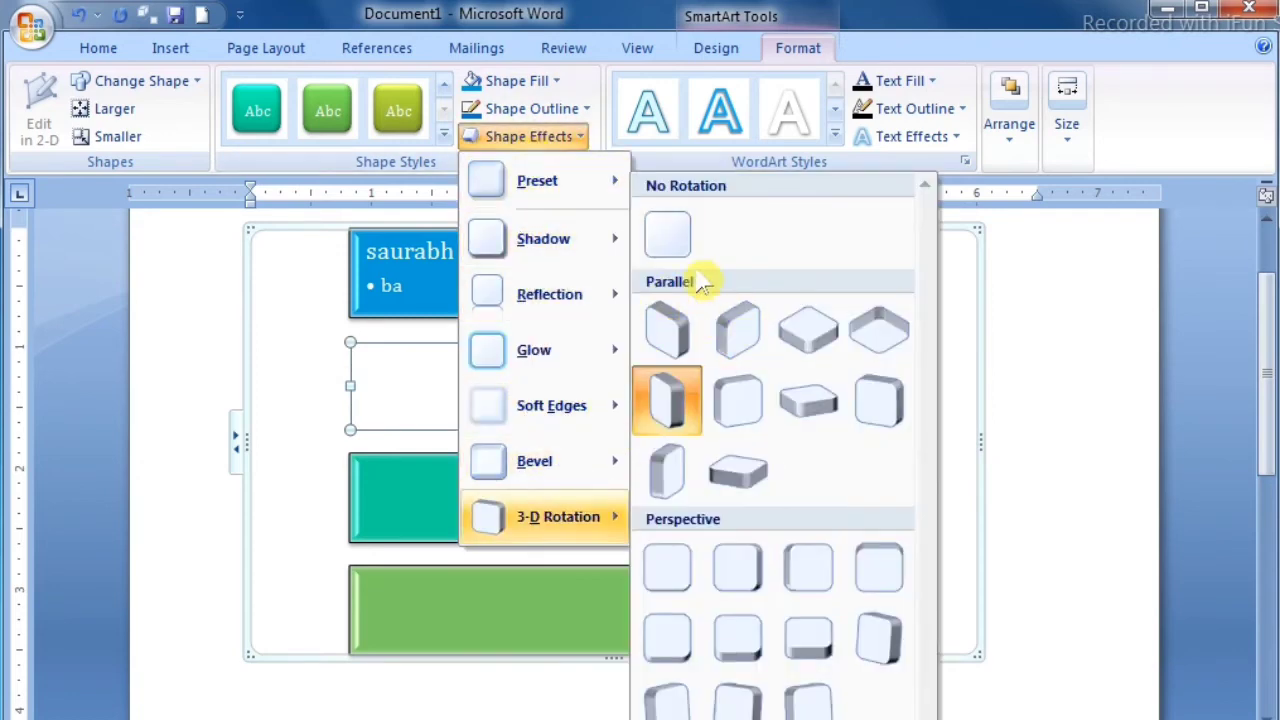
click(678, 244)
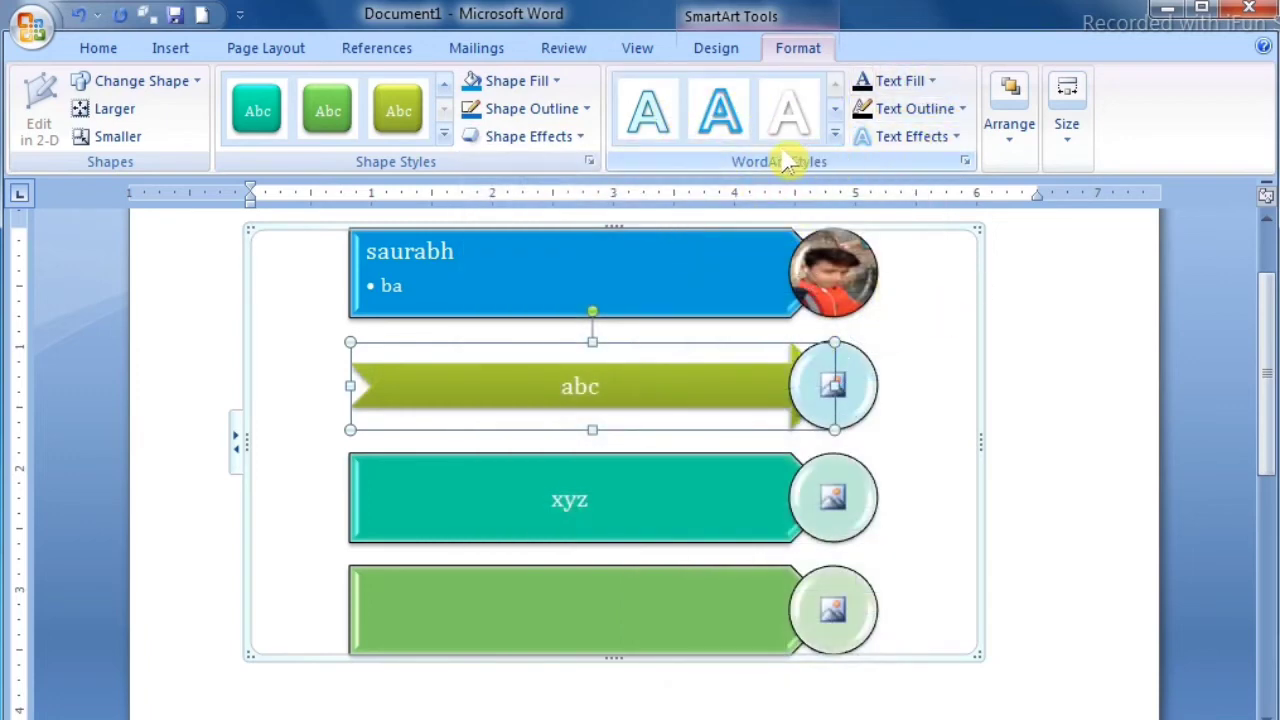
click(463, 256)
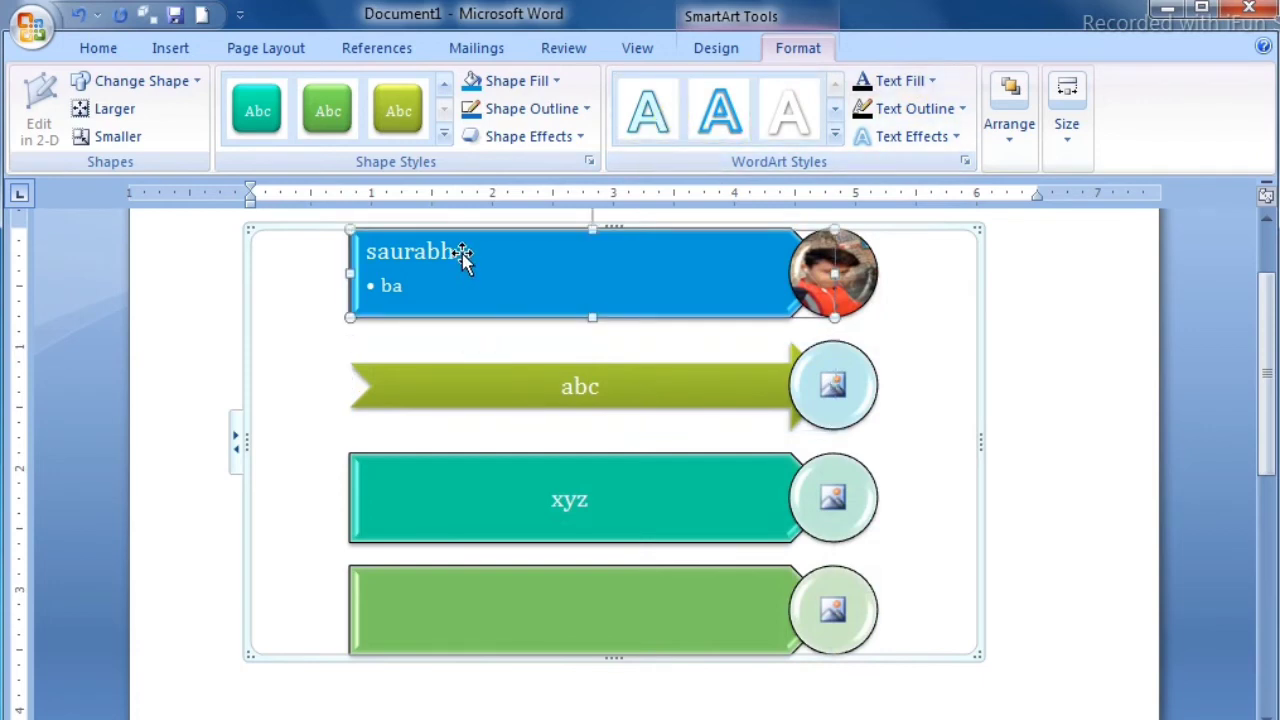
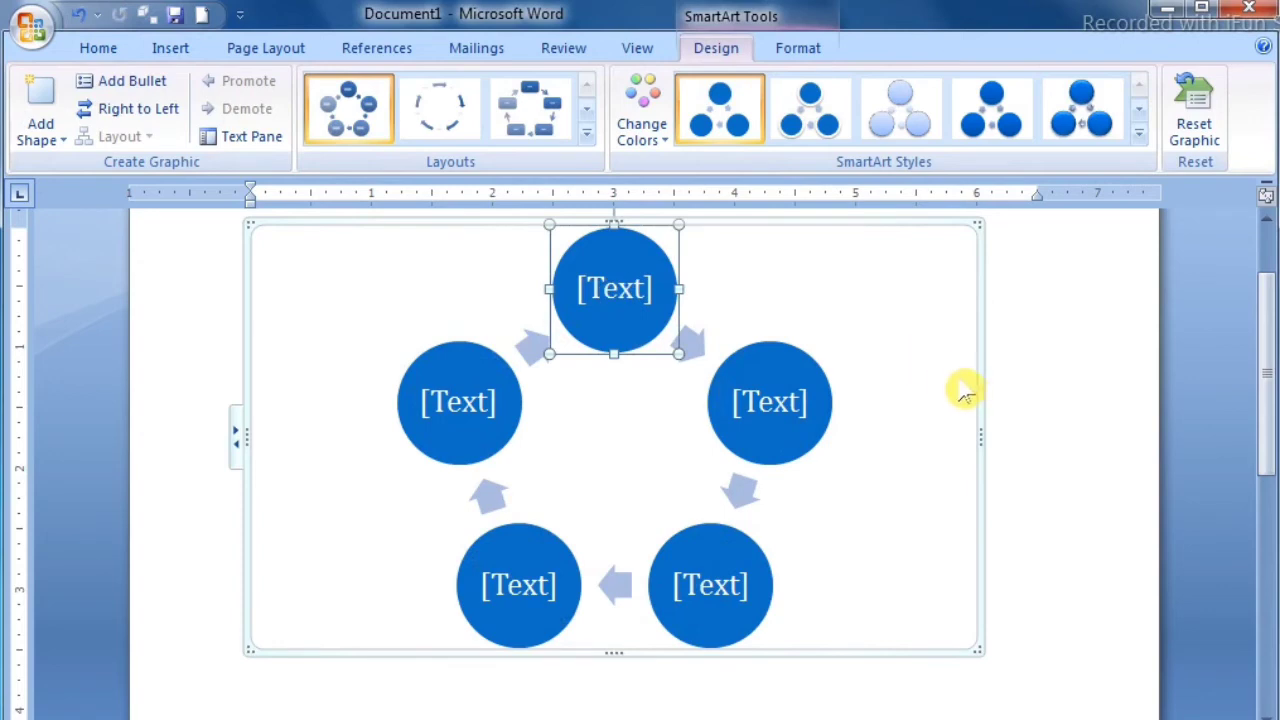
Delete the whole cycle SmartArt graphic from the document
click(975, 390)
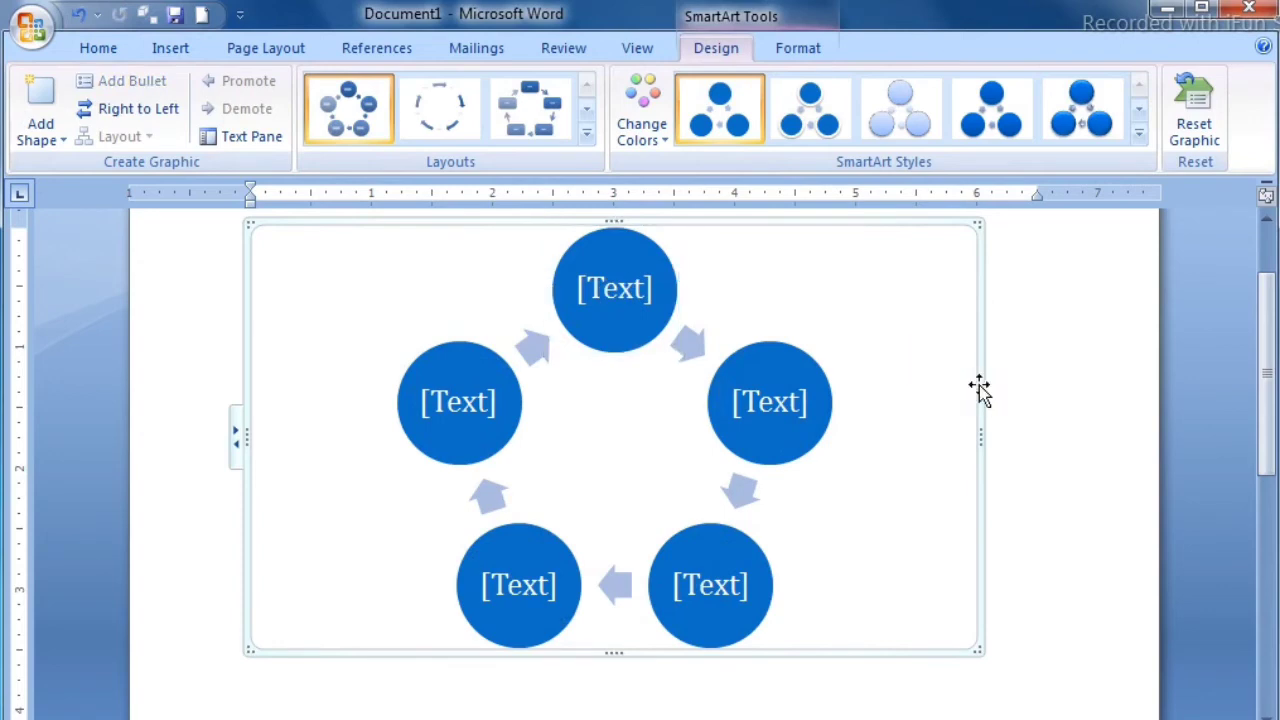
key(Delete)
Insert an Organization Chart SmartArt graphic from the Hierarchy category
click(182, 48)
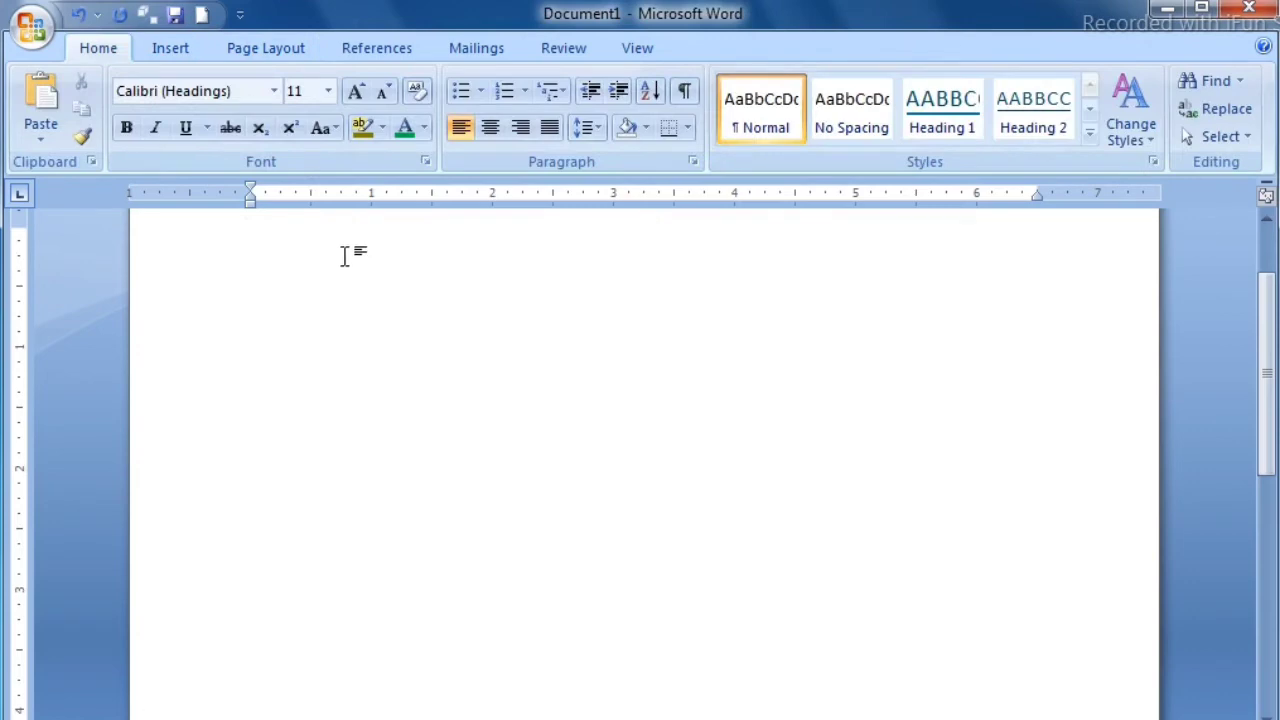
click(182, 50)
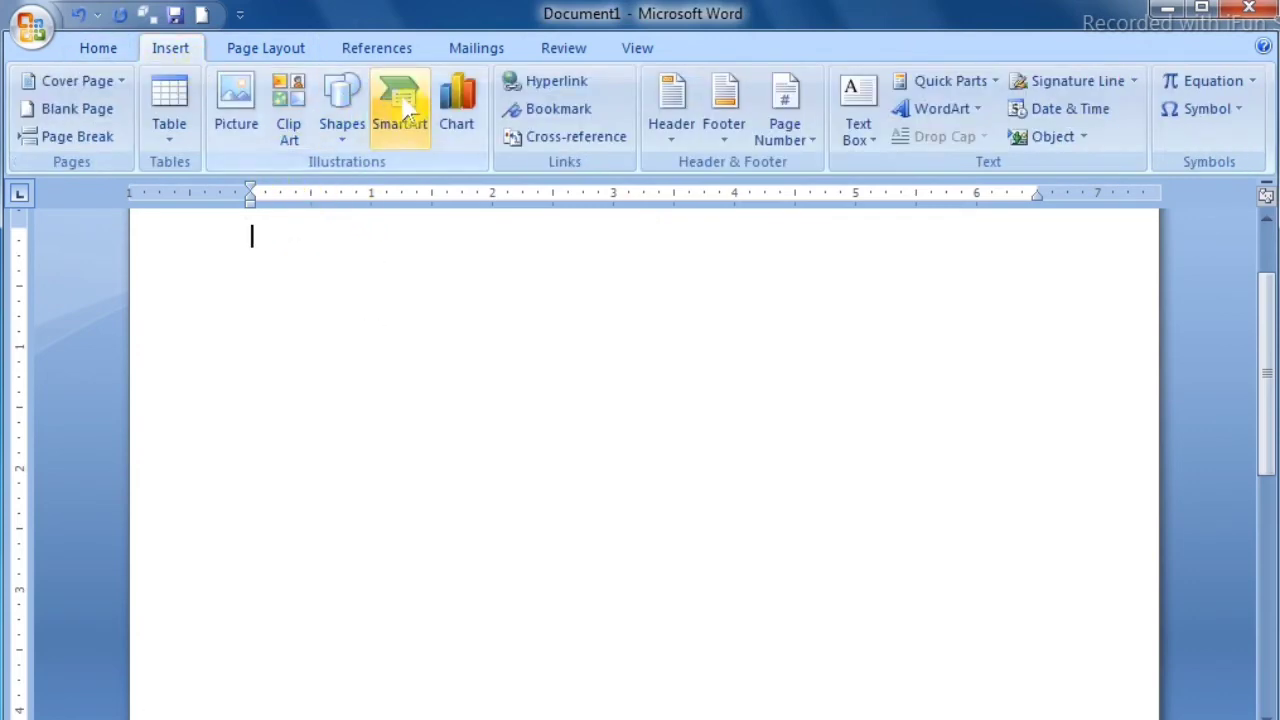
click(405, 108)
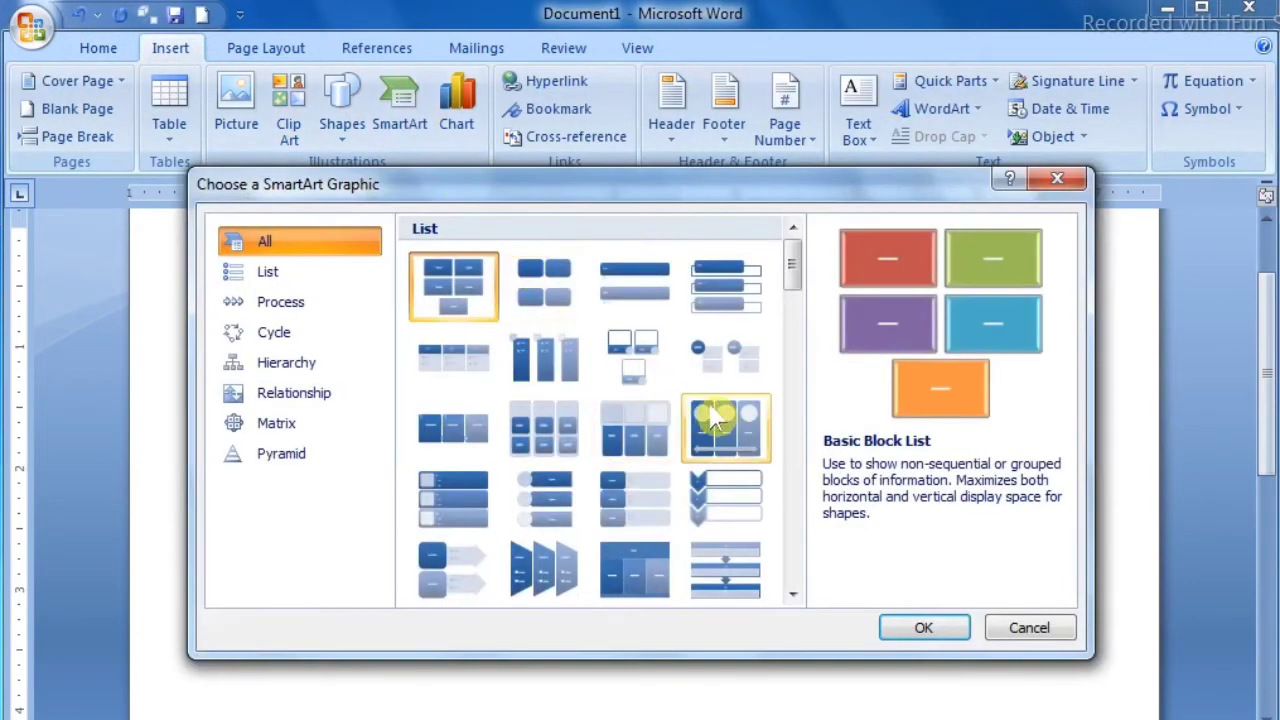
click(345, 368)
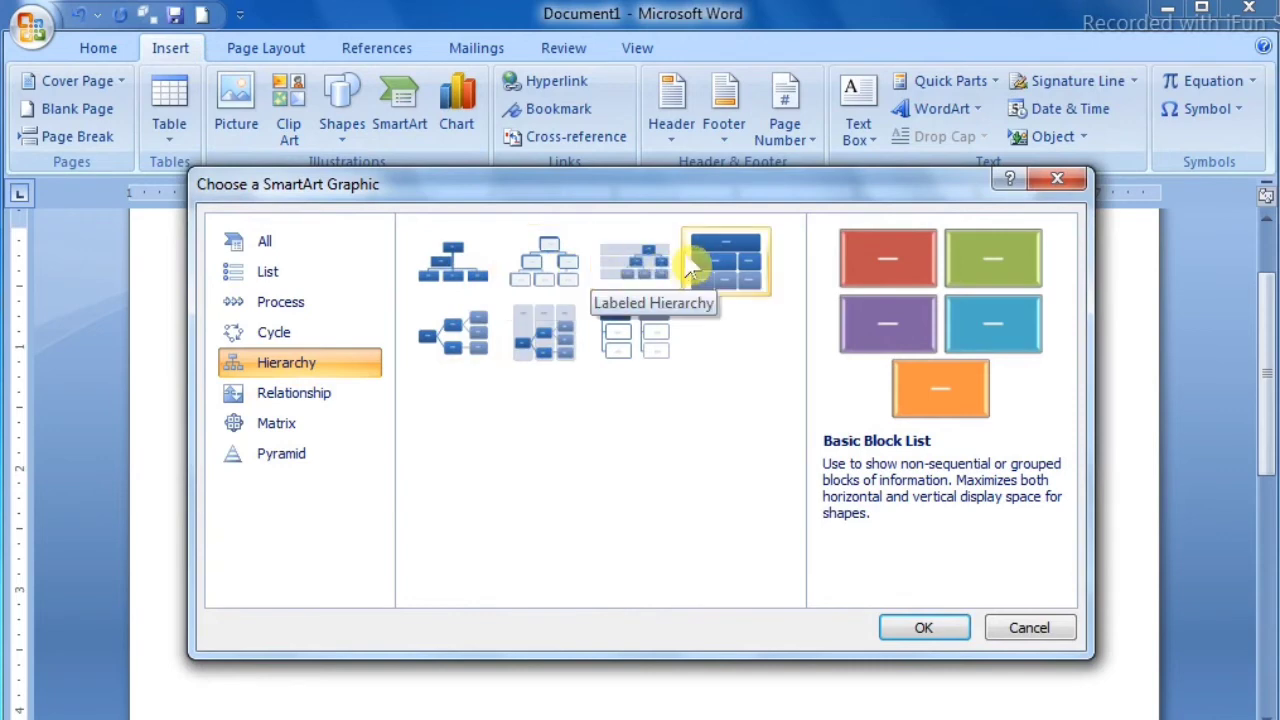
click(468, 268)
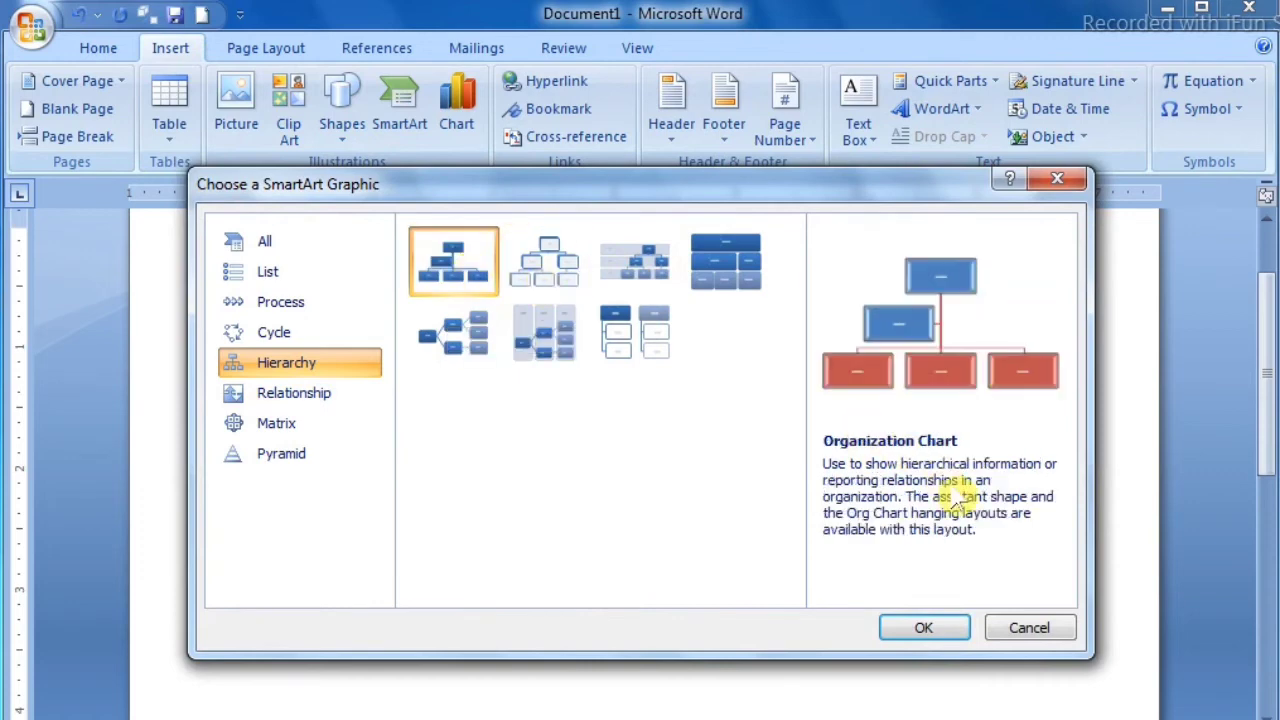
click(935, 632)
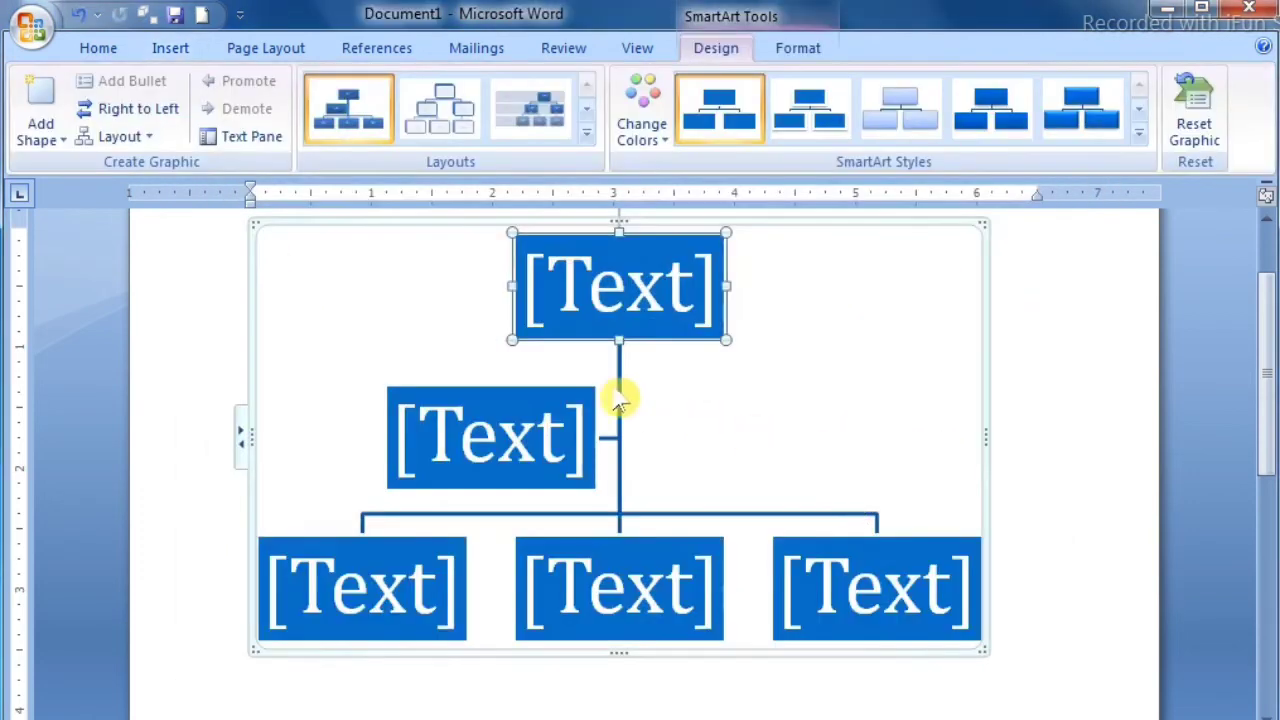
Label the organization chart's top box com and delete the assistant box beneath it
click(637, 299)
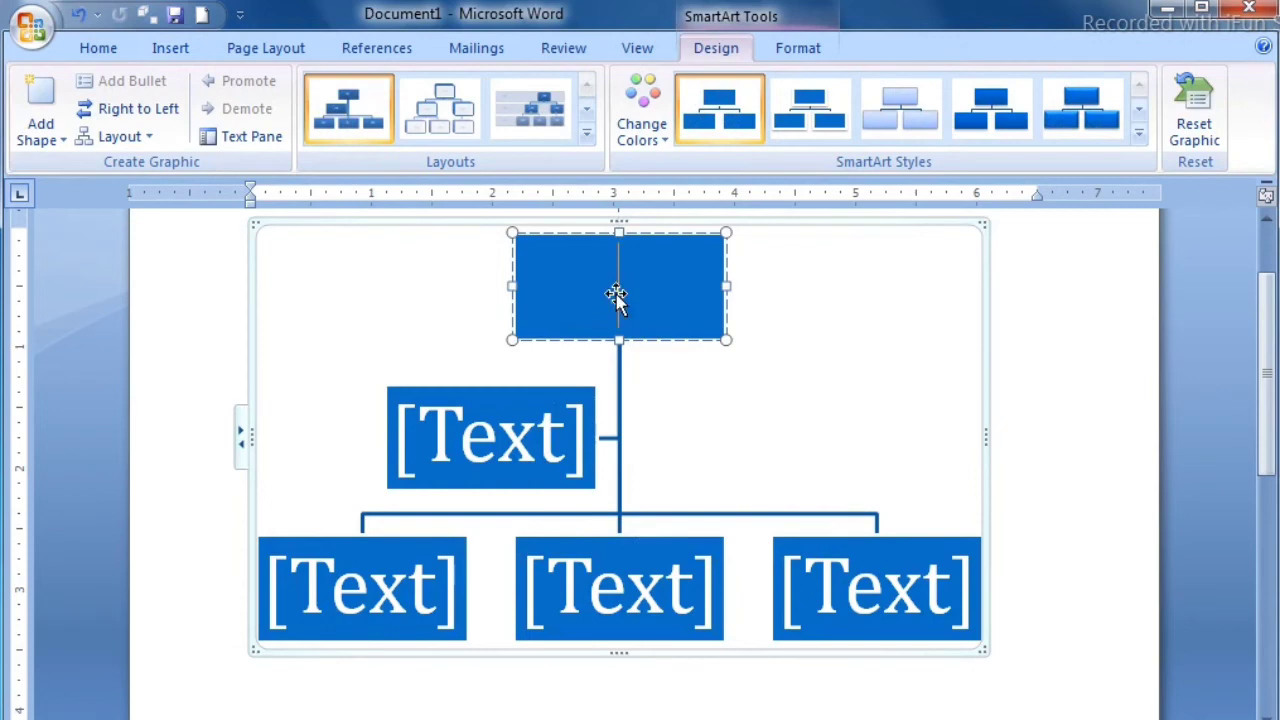
text(com)
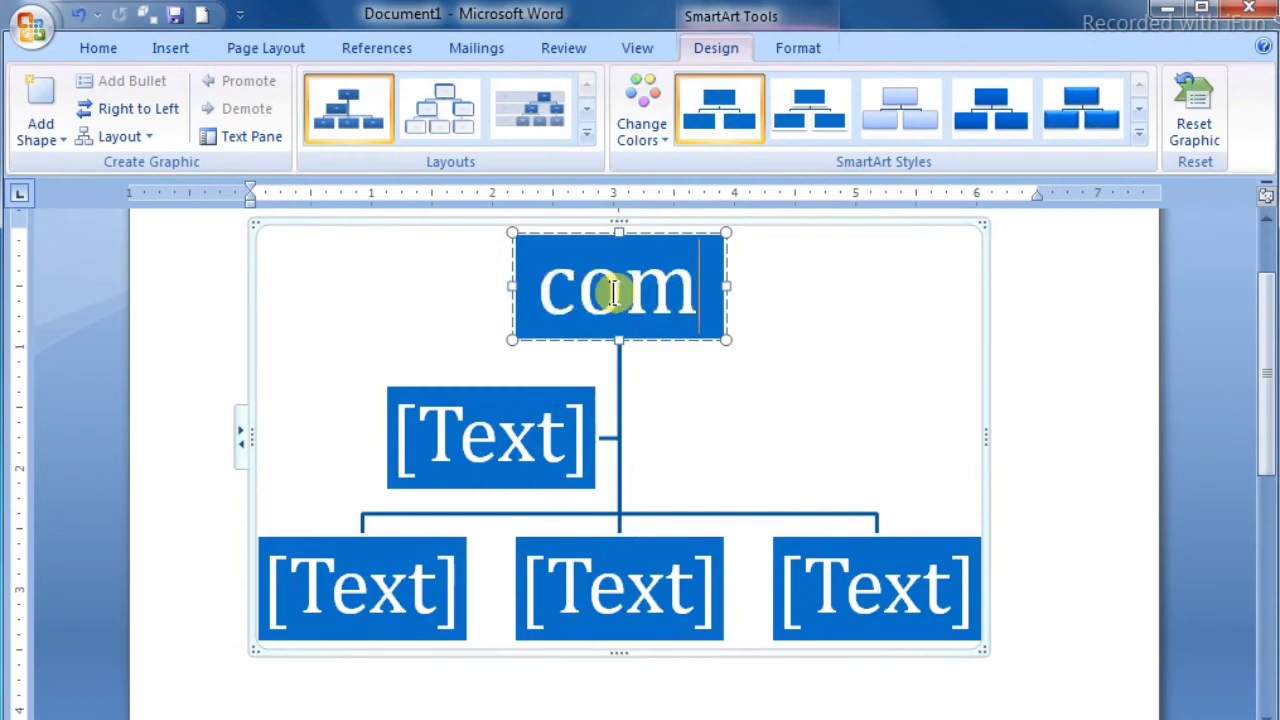
click(503, 415)
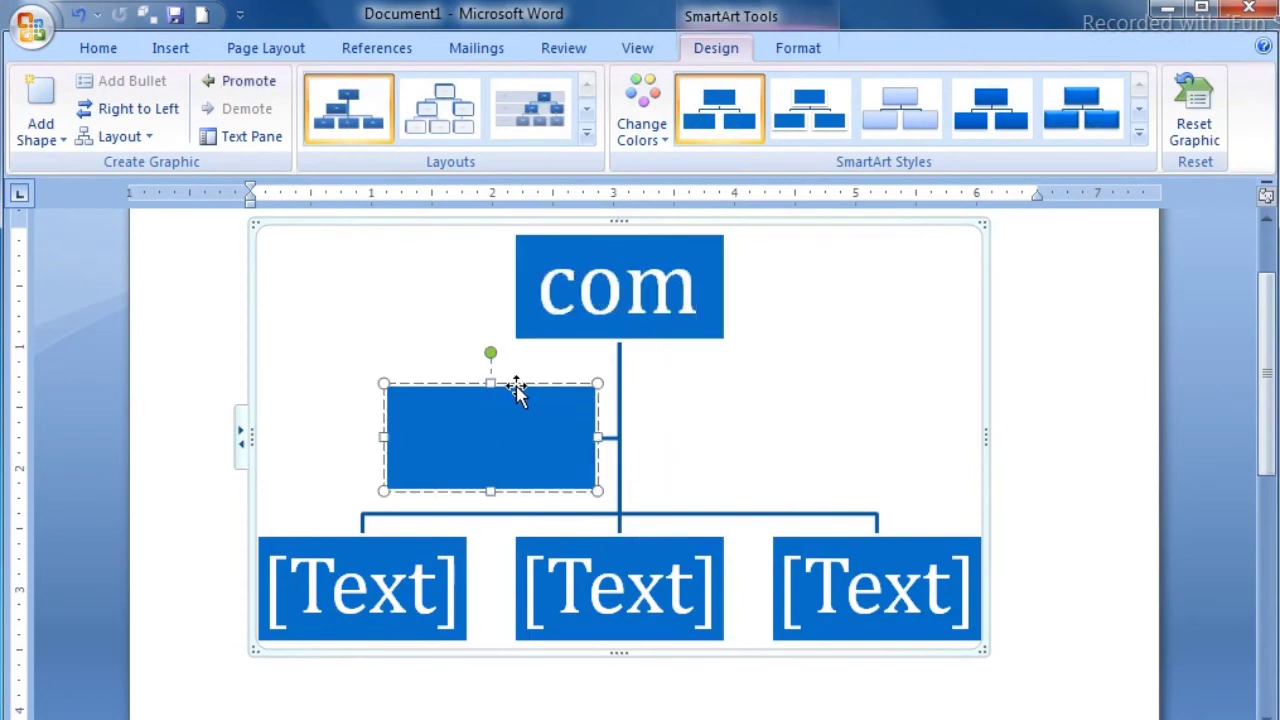
click(516, 390)
key(Delete)
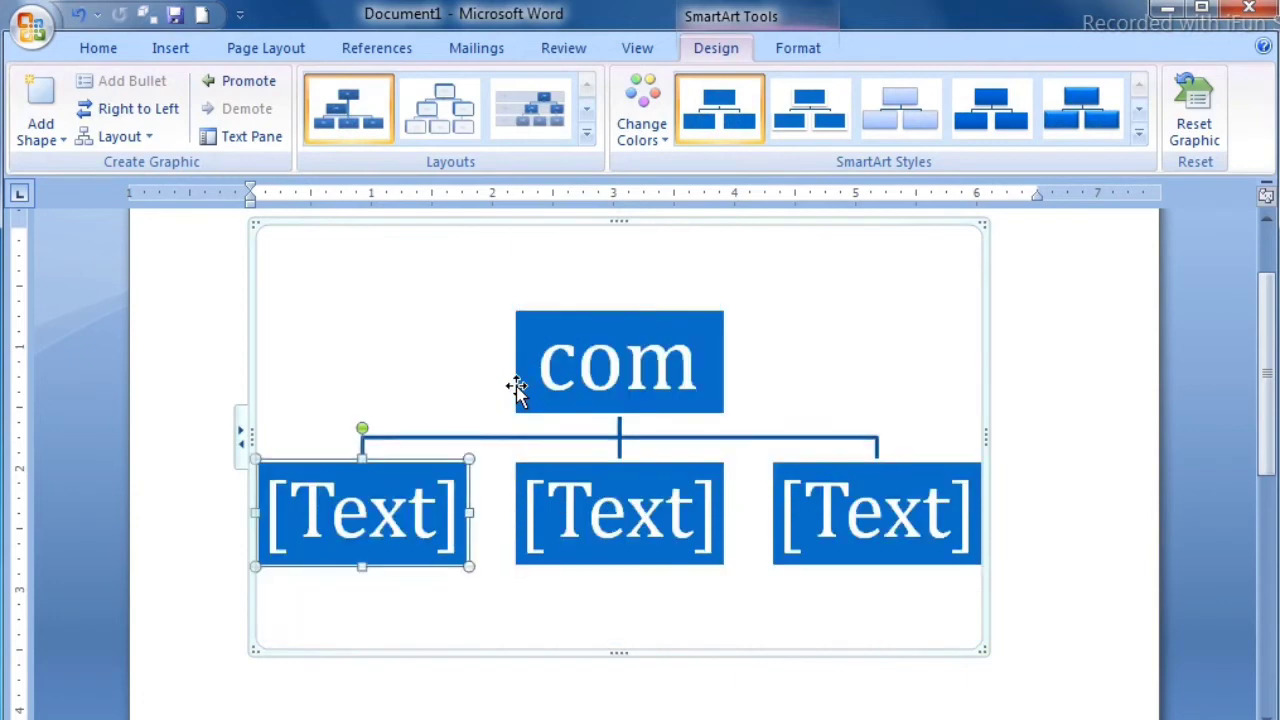
Delete the middle box from the chart's lower row
click(659, 478)
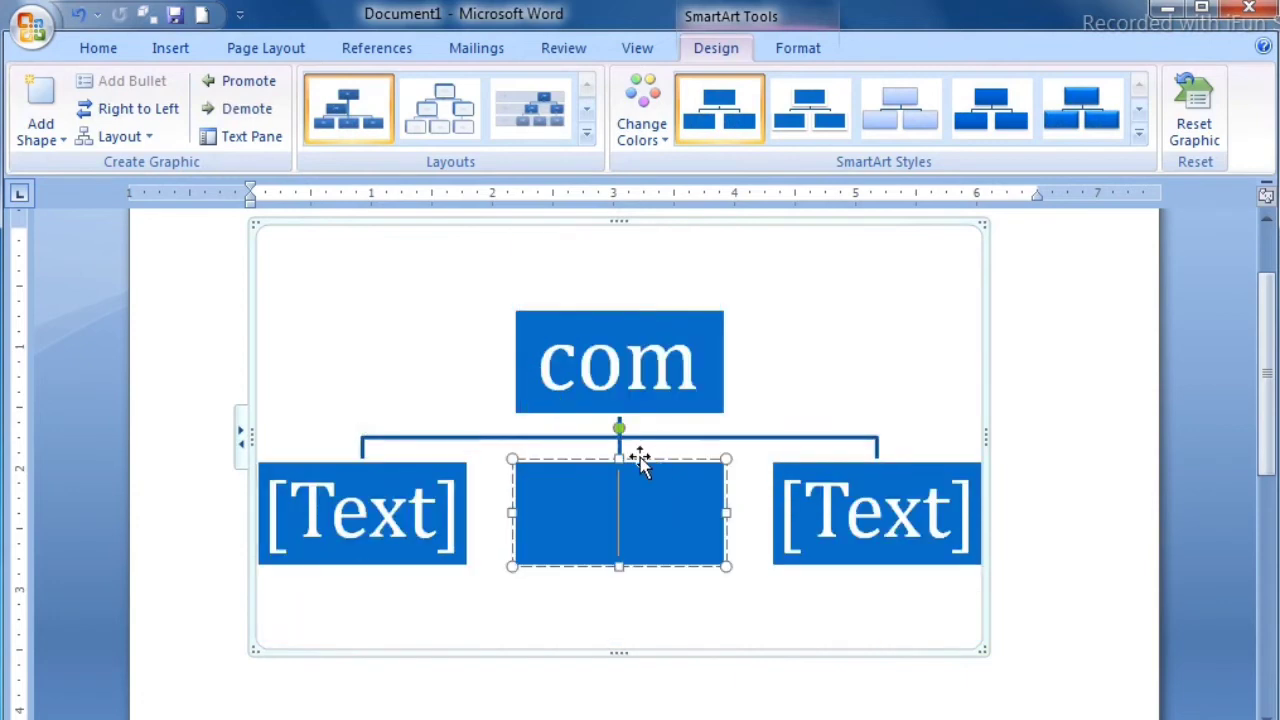
click(640, 460)
key(Delete)
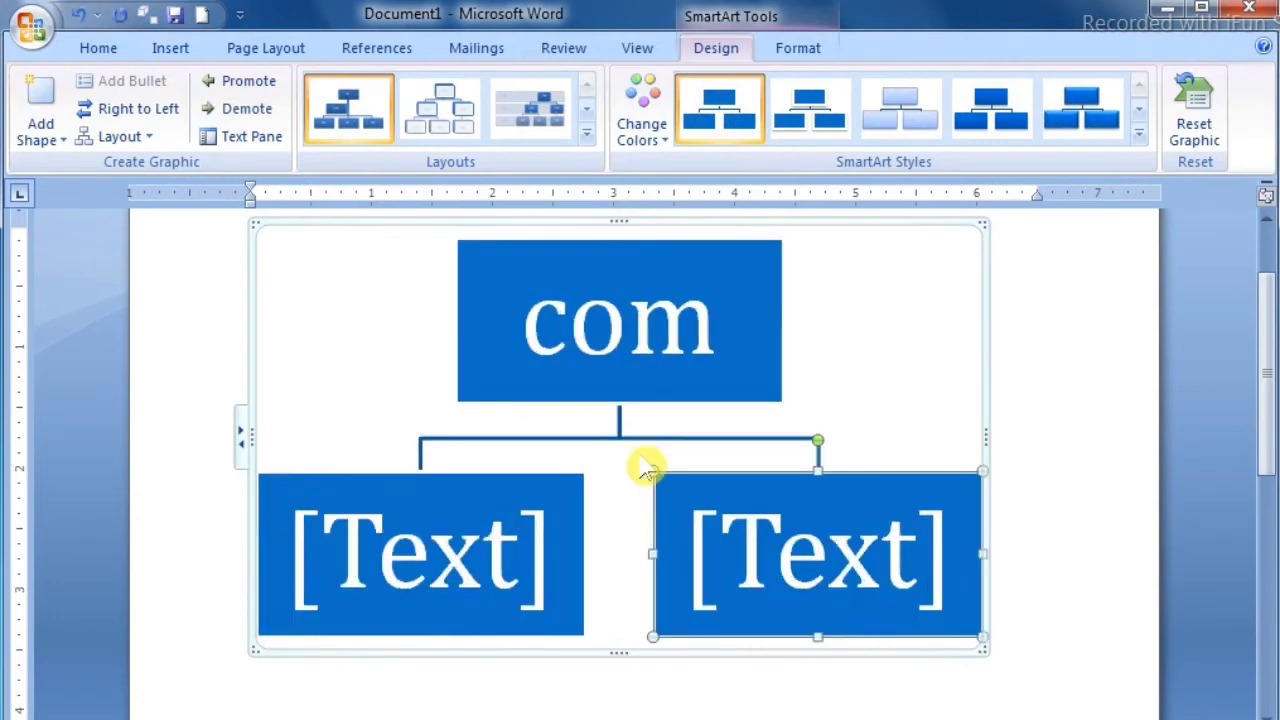
Label the two remaining boxes under com s and h, from left to right
click(428, 576)
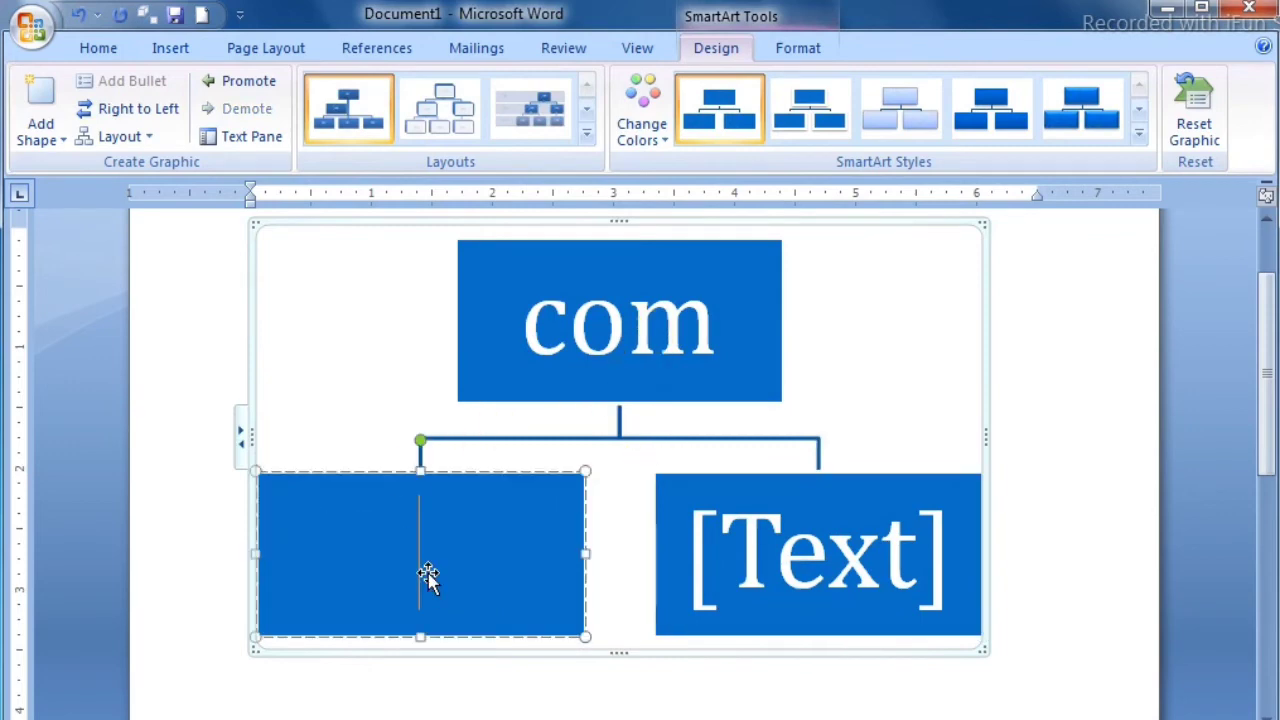
text(s)
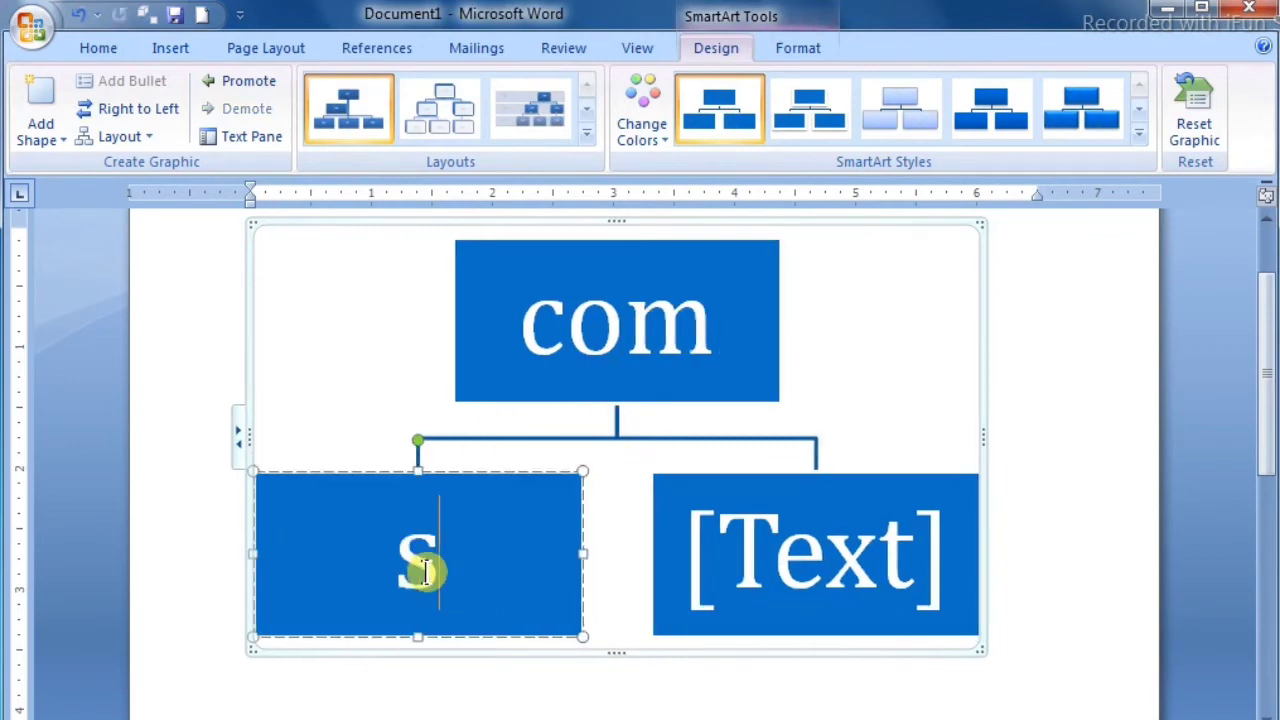
click(829, 553)
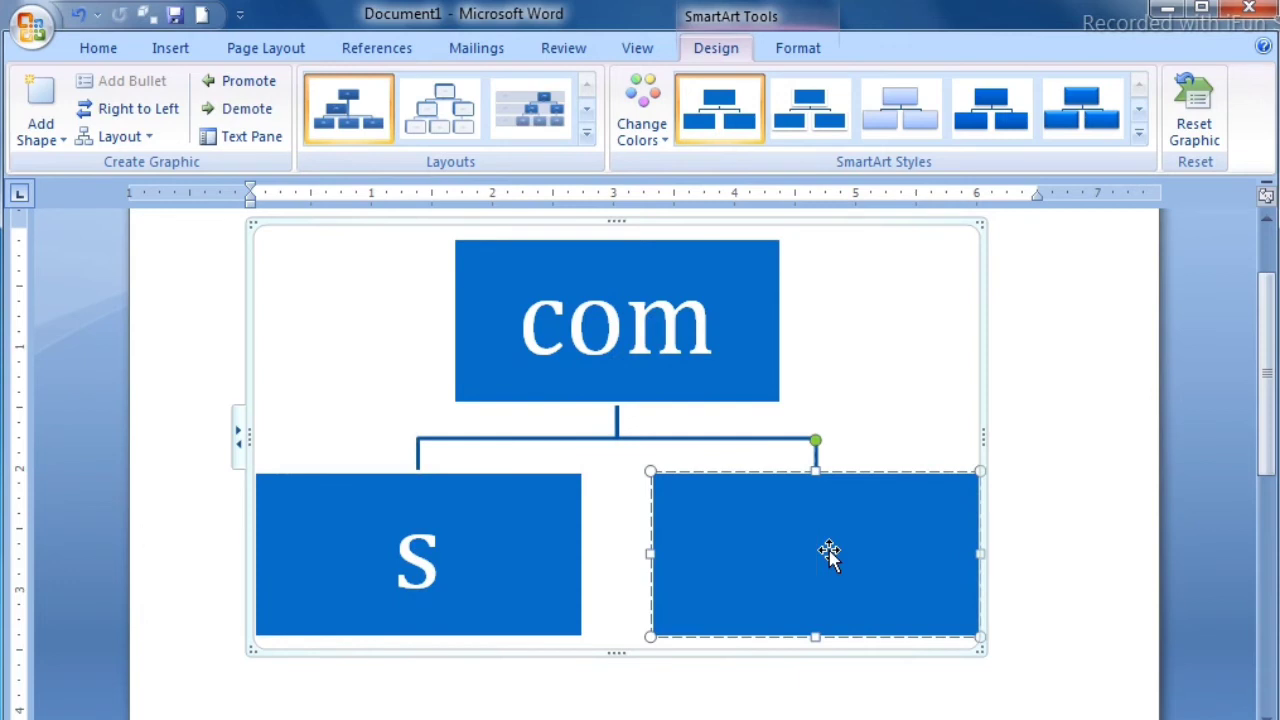
text(h)
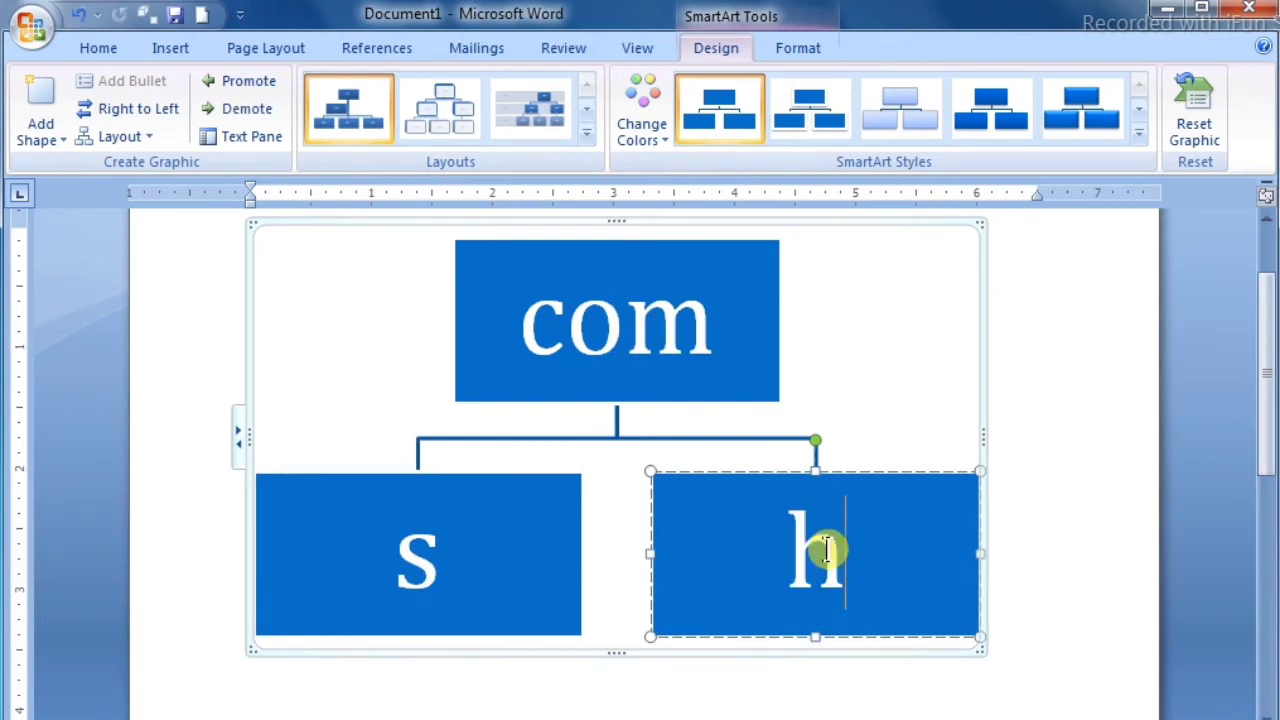
Add a shape below the s box and label it sy
click(384, 500)
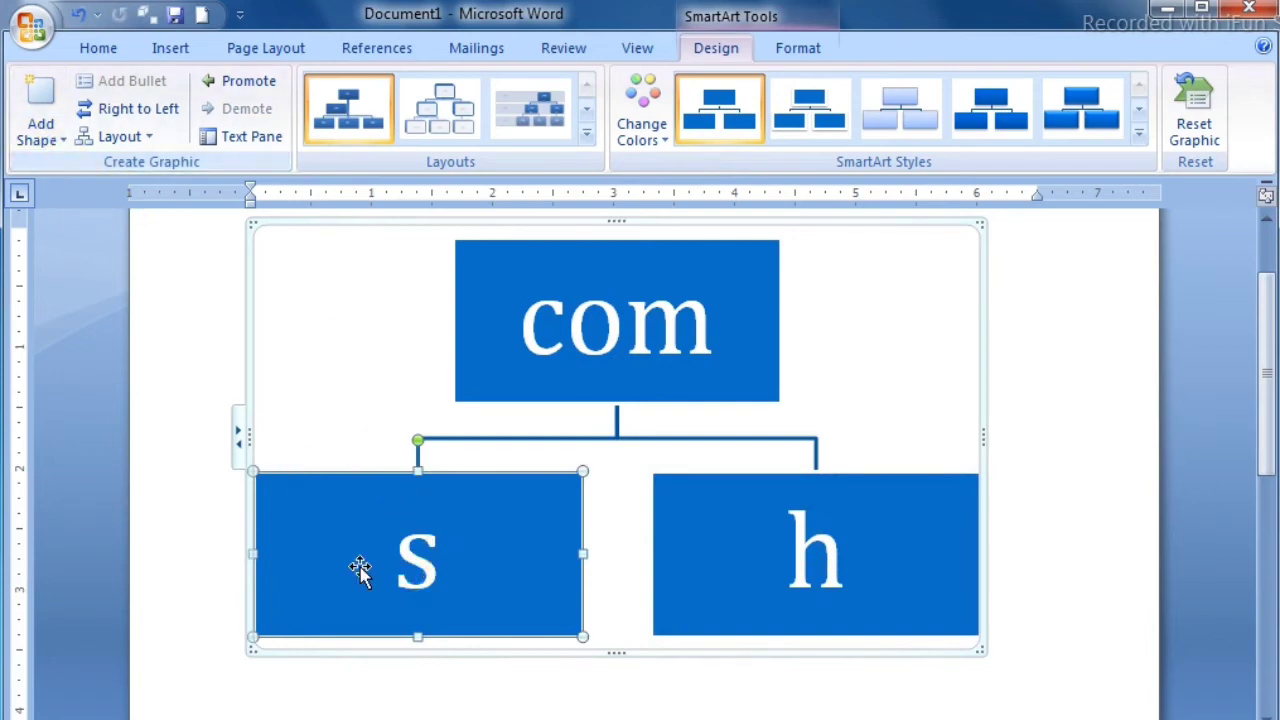
click(37, 140)
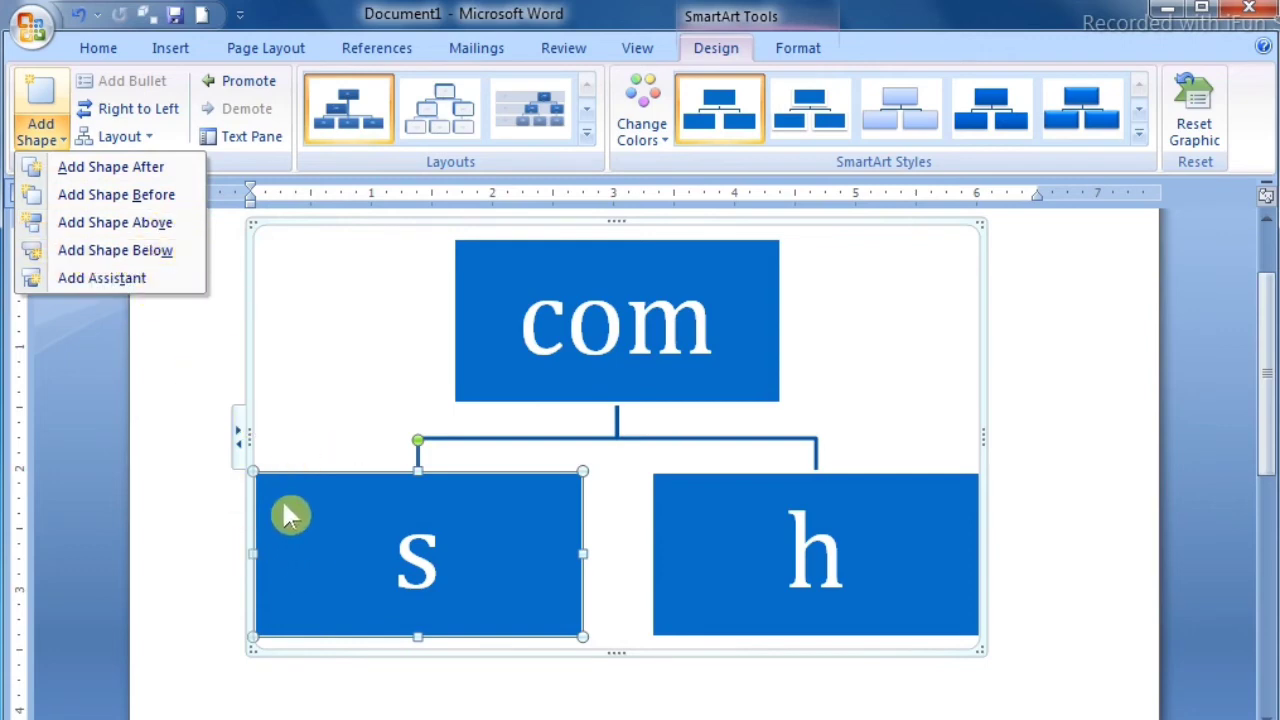
click(103, 258)
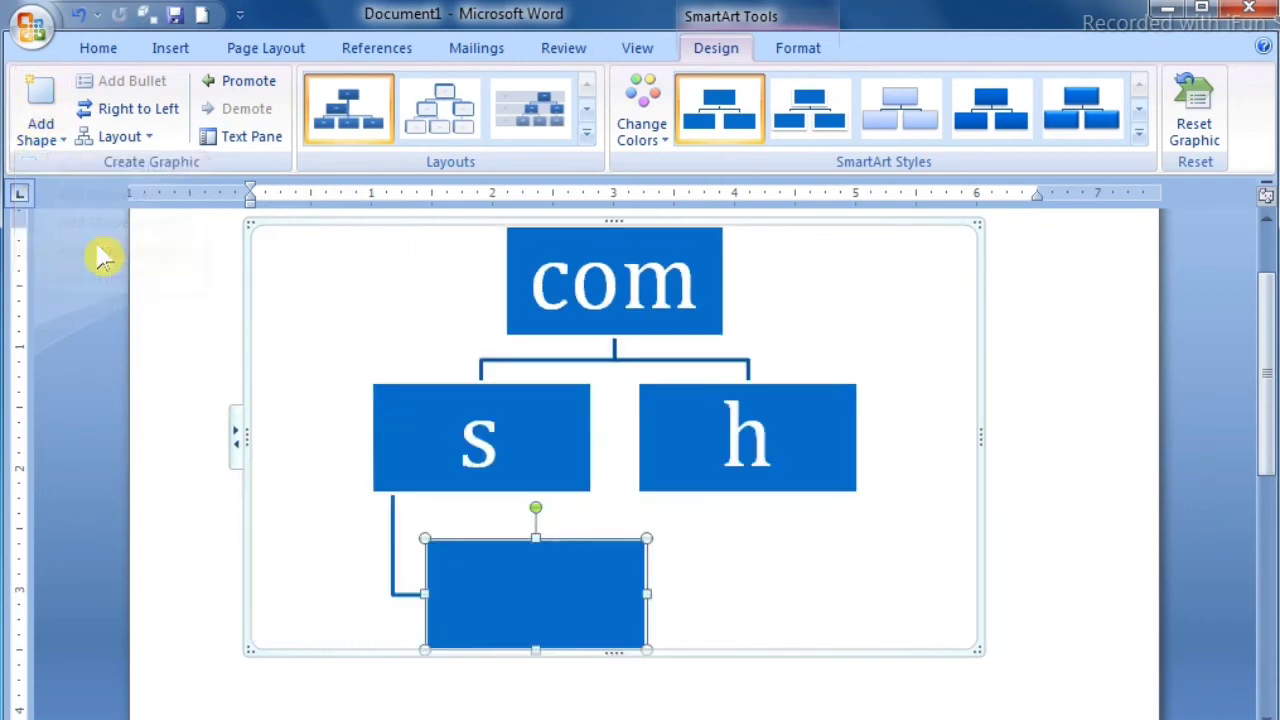
click(417, 391)
click(521, 455)
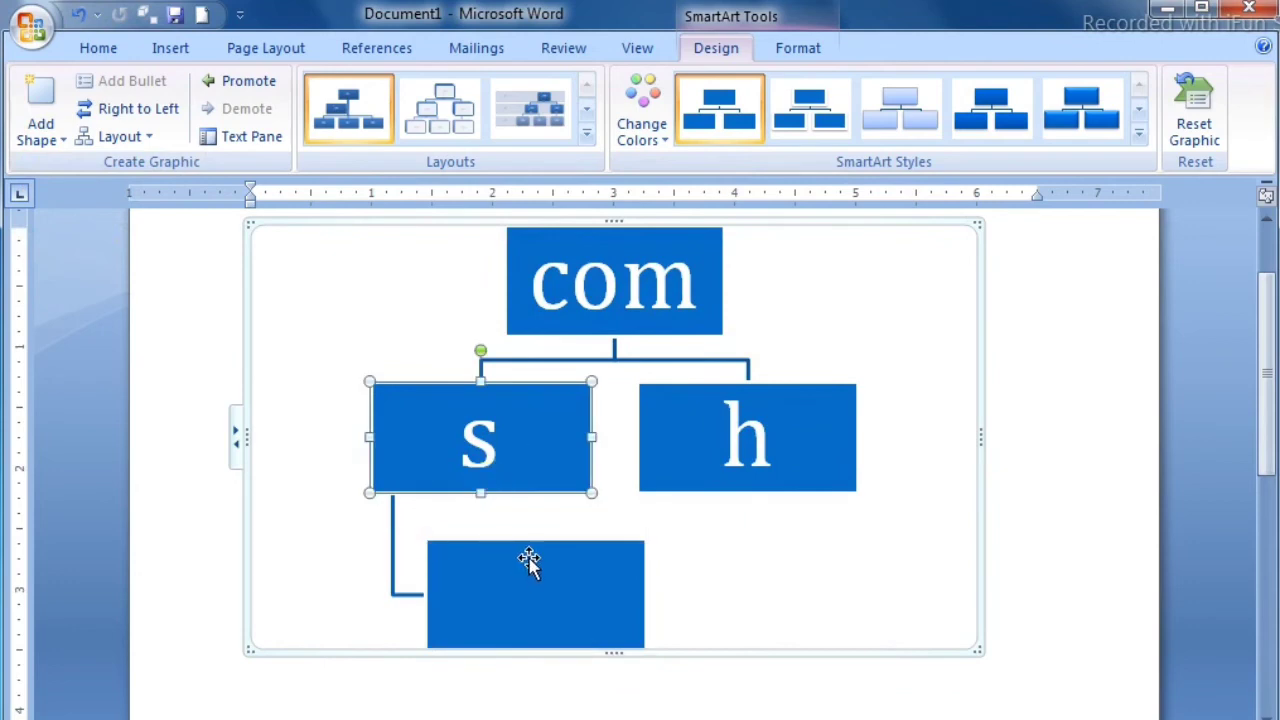
click(457, 591)
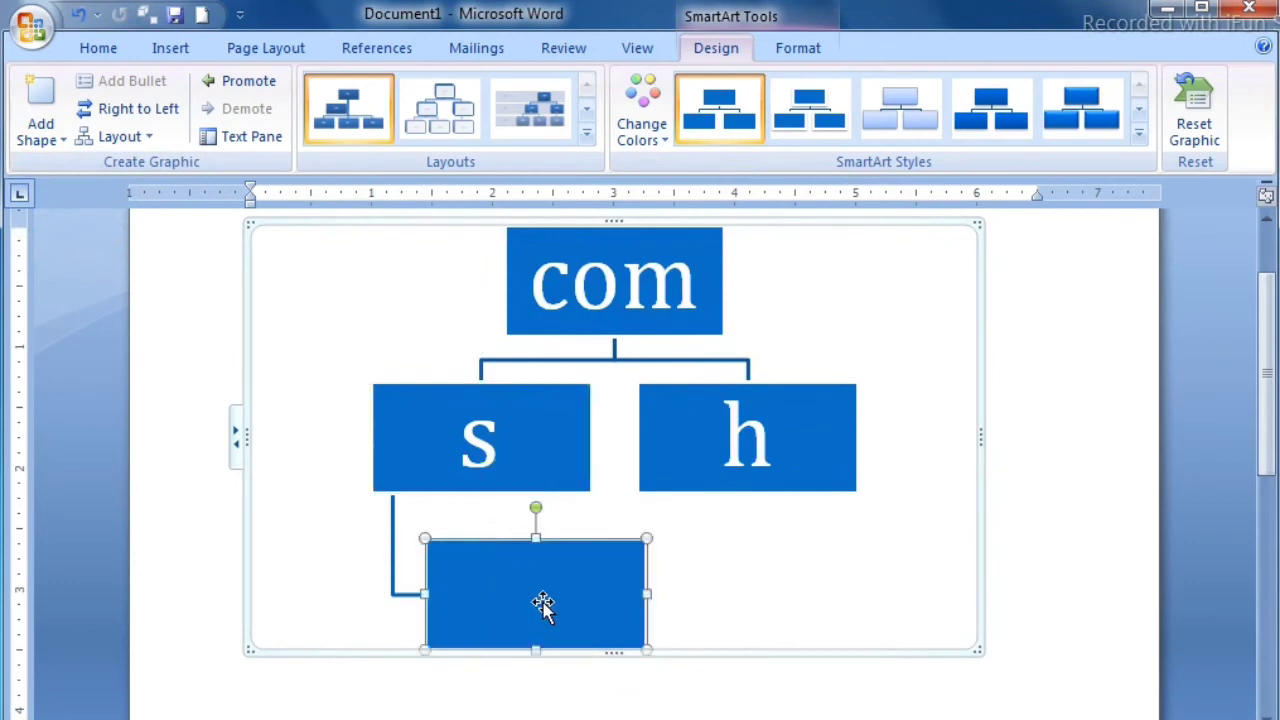
click(485, 476)
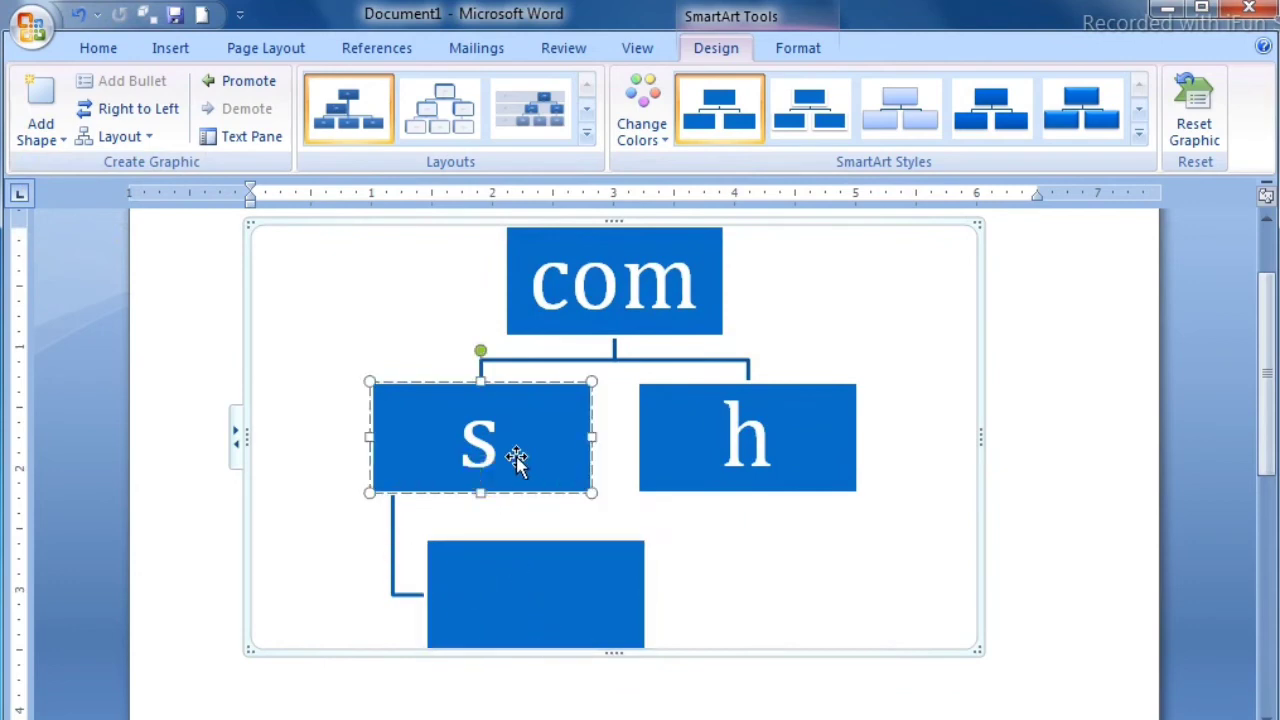
click(501, 584)
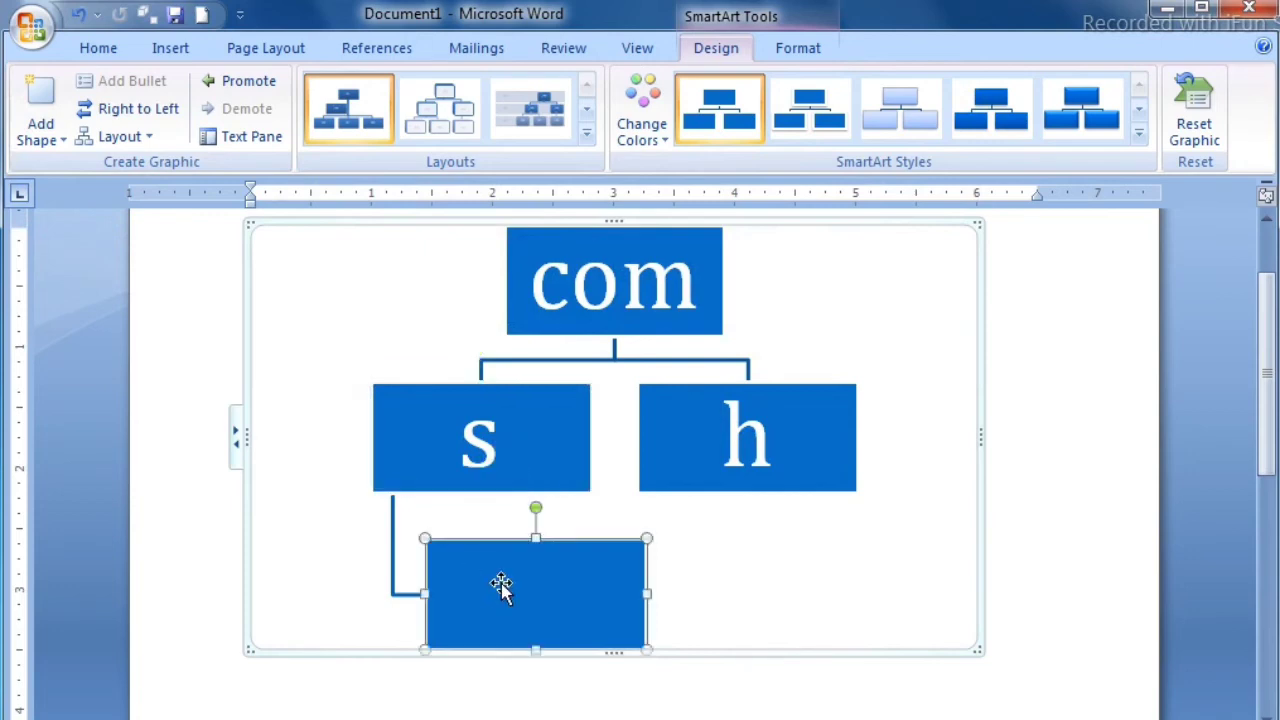
text(sy)
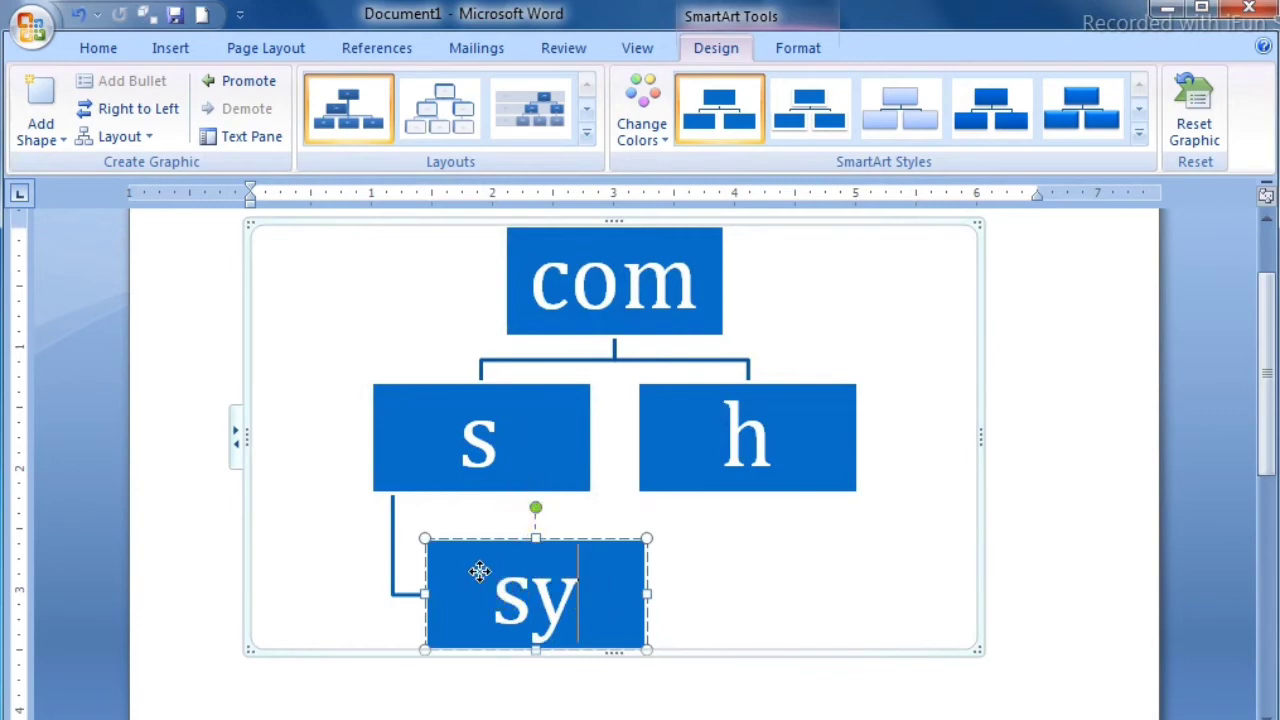
Add a shape after the sy box and label it ap
click(45, 140)
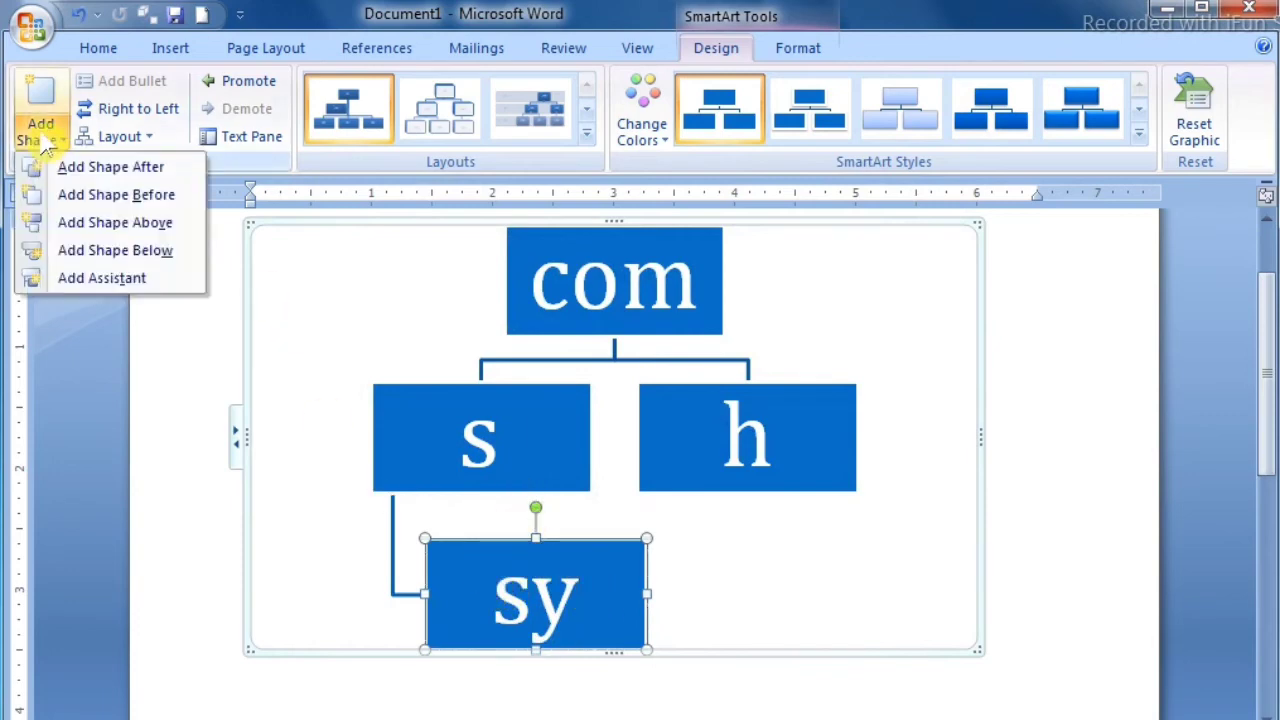
click(158, 172)
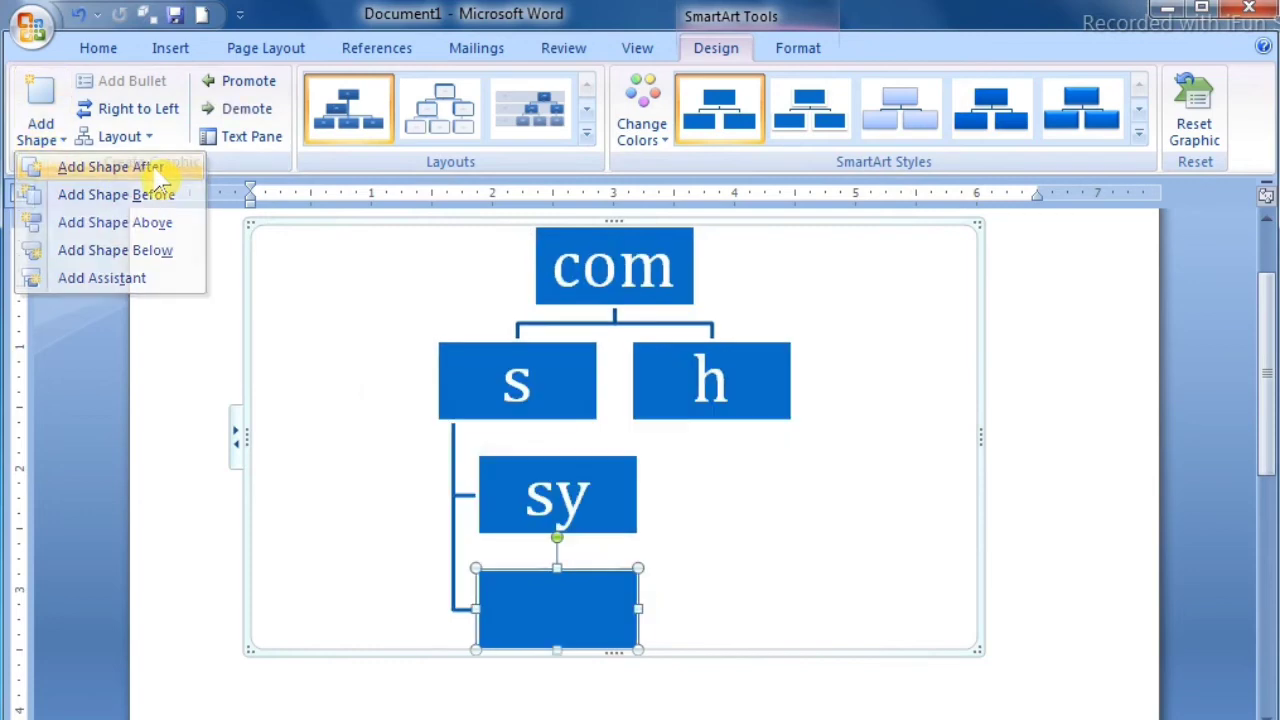
click(563, 596)
text(ap)
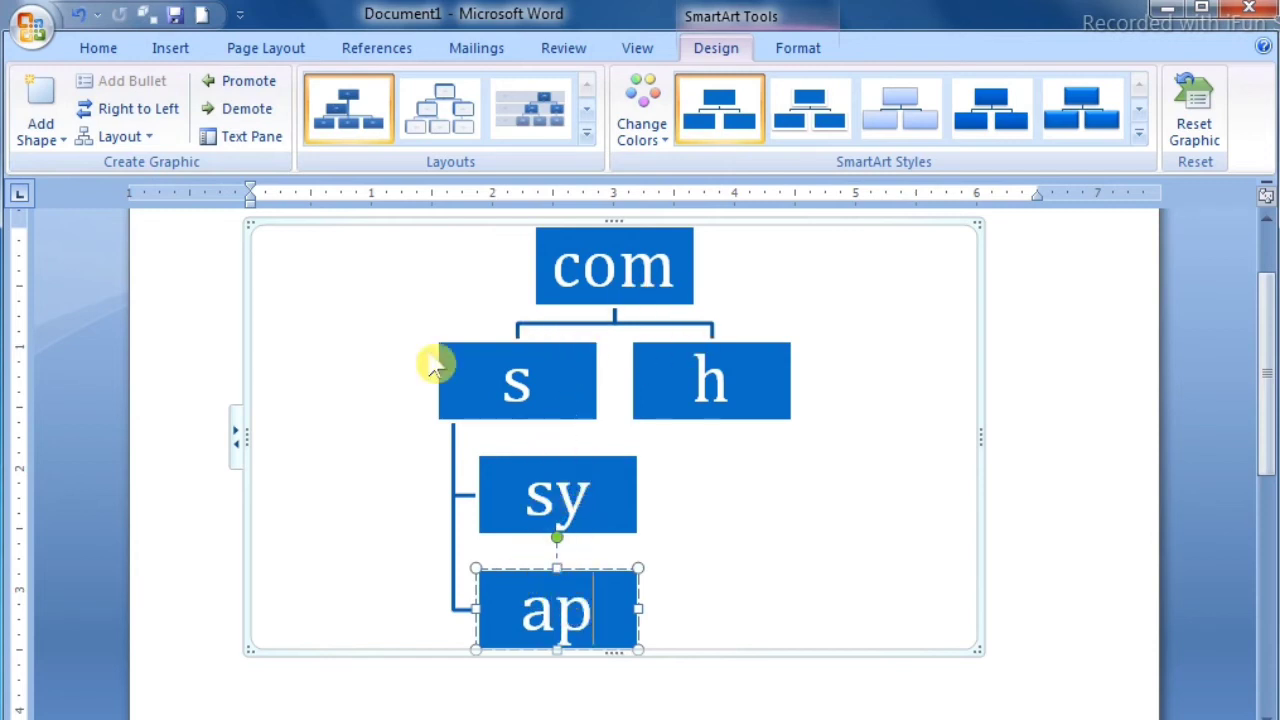
Try the Standard and Both layouts on the branch under the s box
click(550, 405)
click(534, 373)
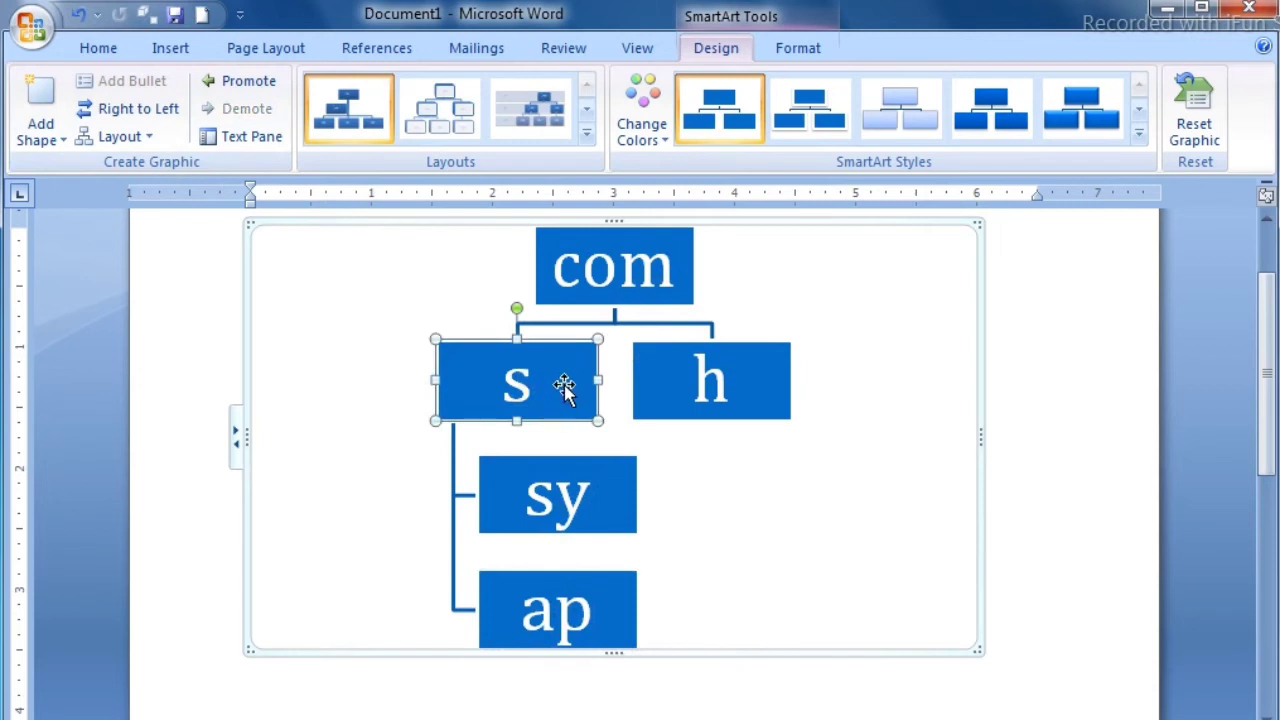
click(527, 410)
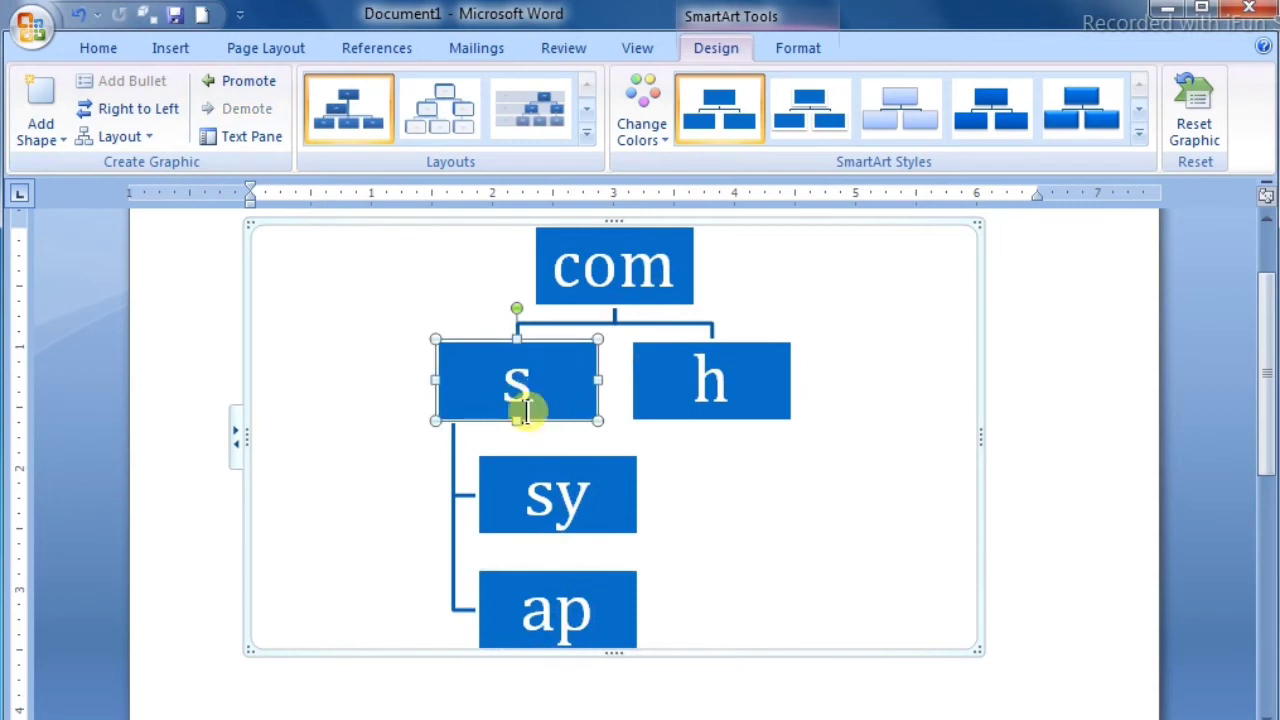
click(122, 137)
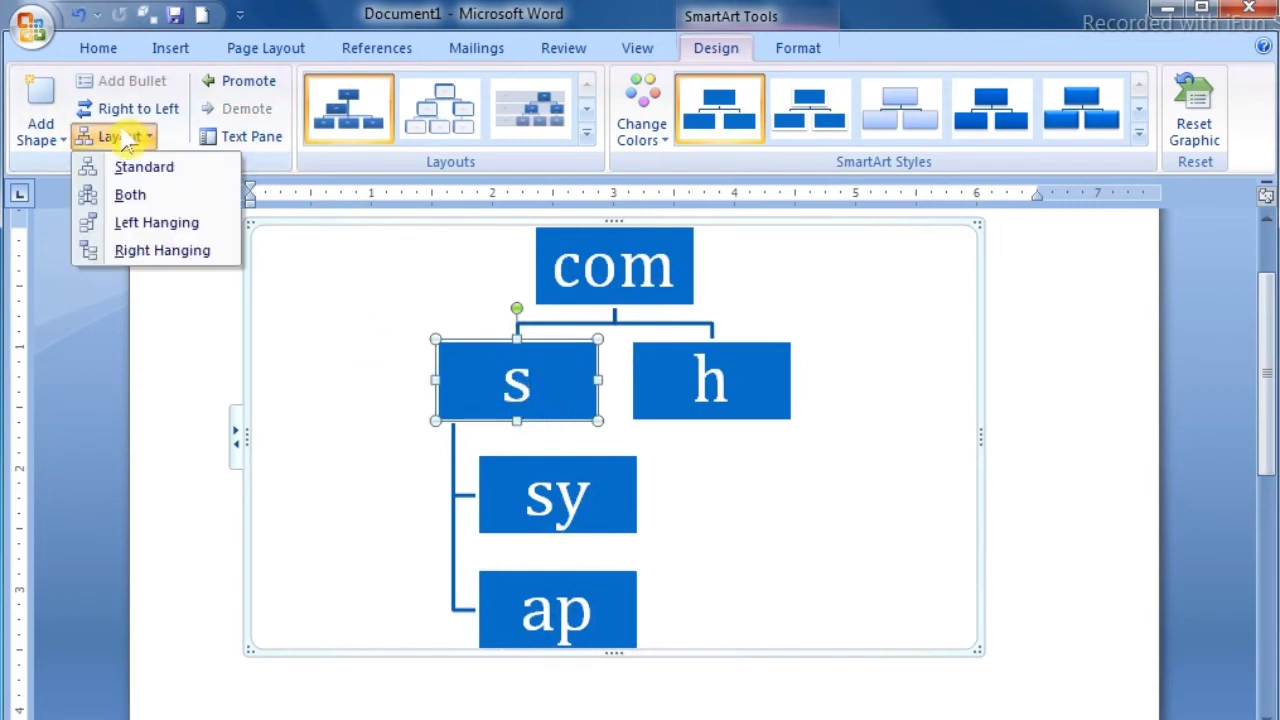
click(131, 186)
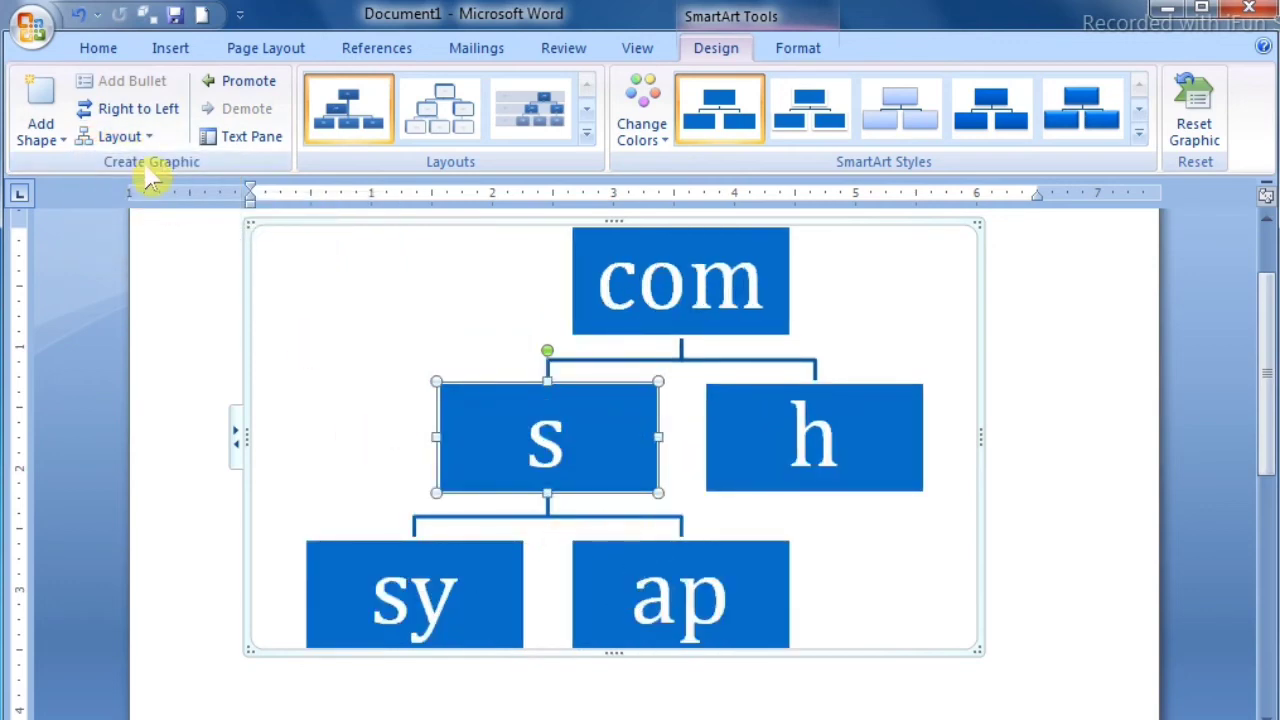
click(115, 136)
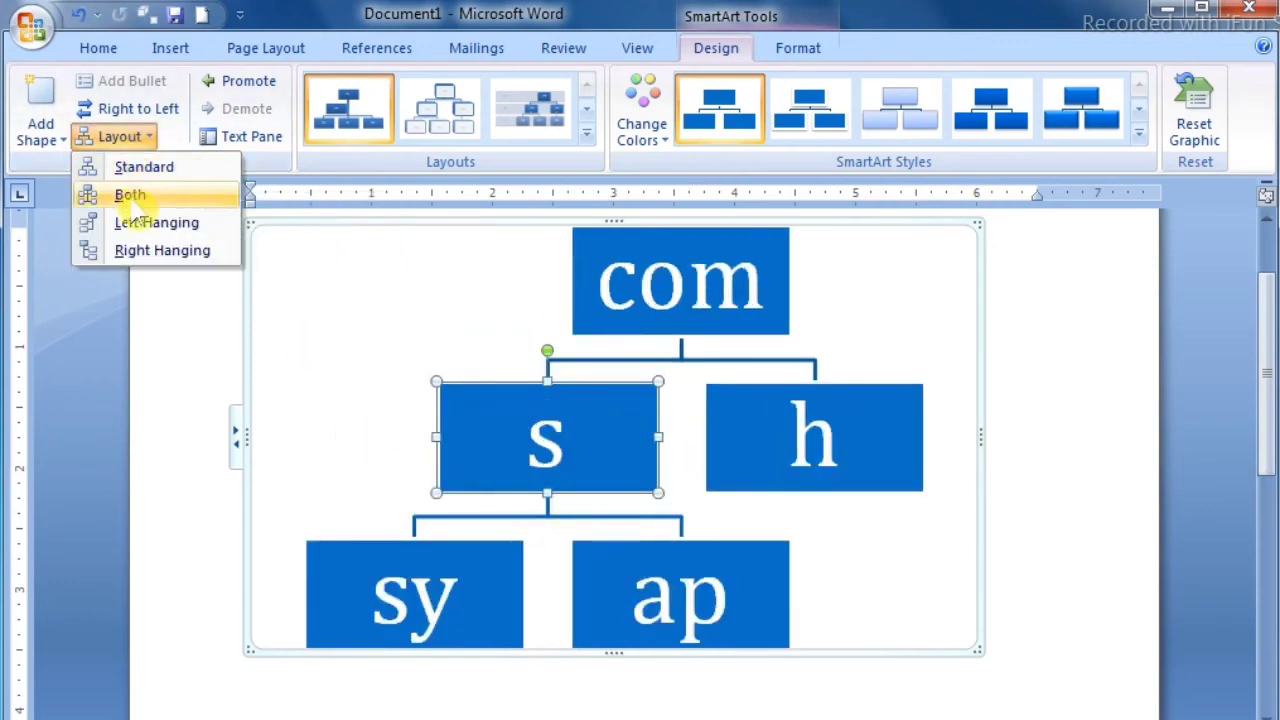
click(131, 195)
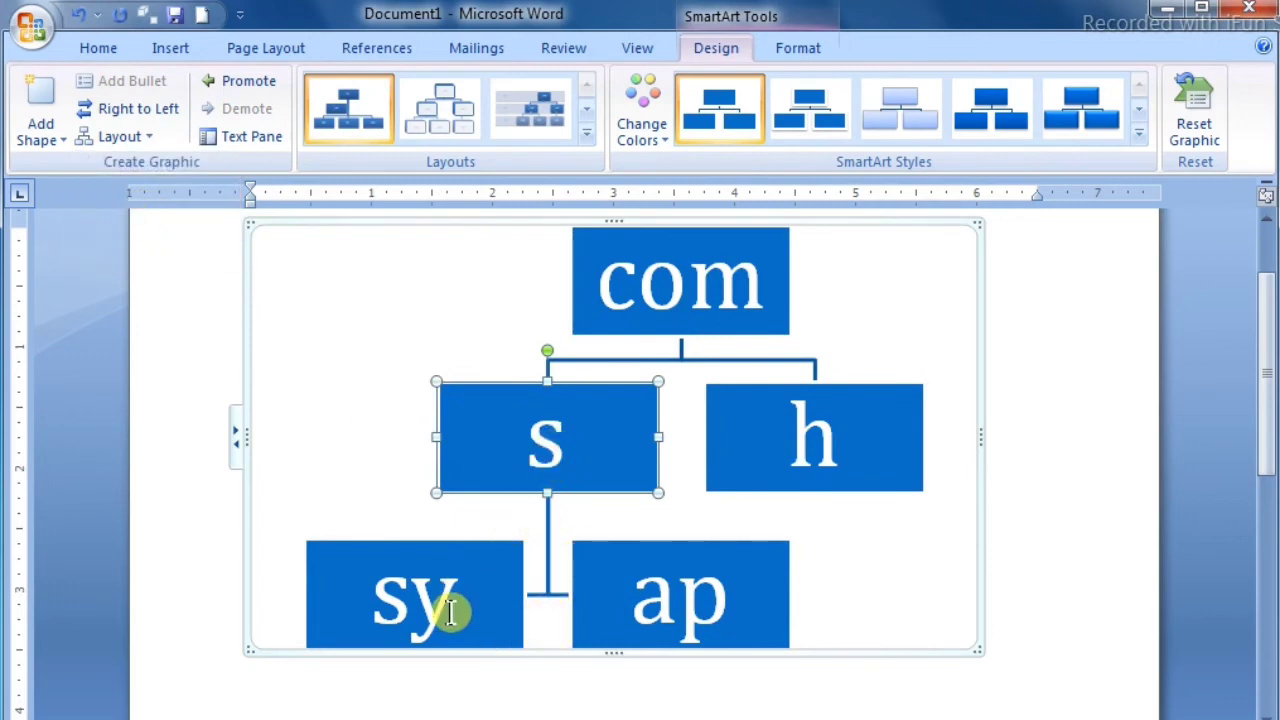
Try the Left Hanging layout on the s branch and set it back to Right Hanging
click(124, 140)
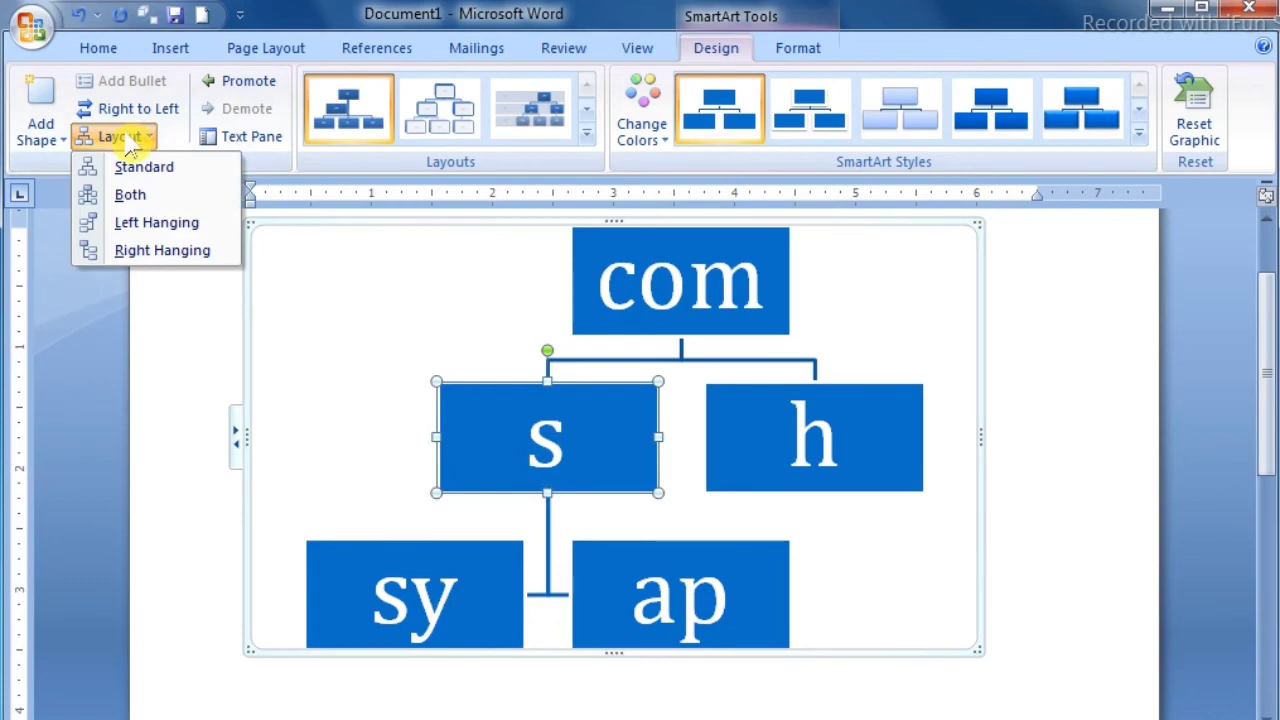
click(128, 223)
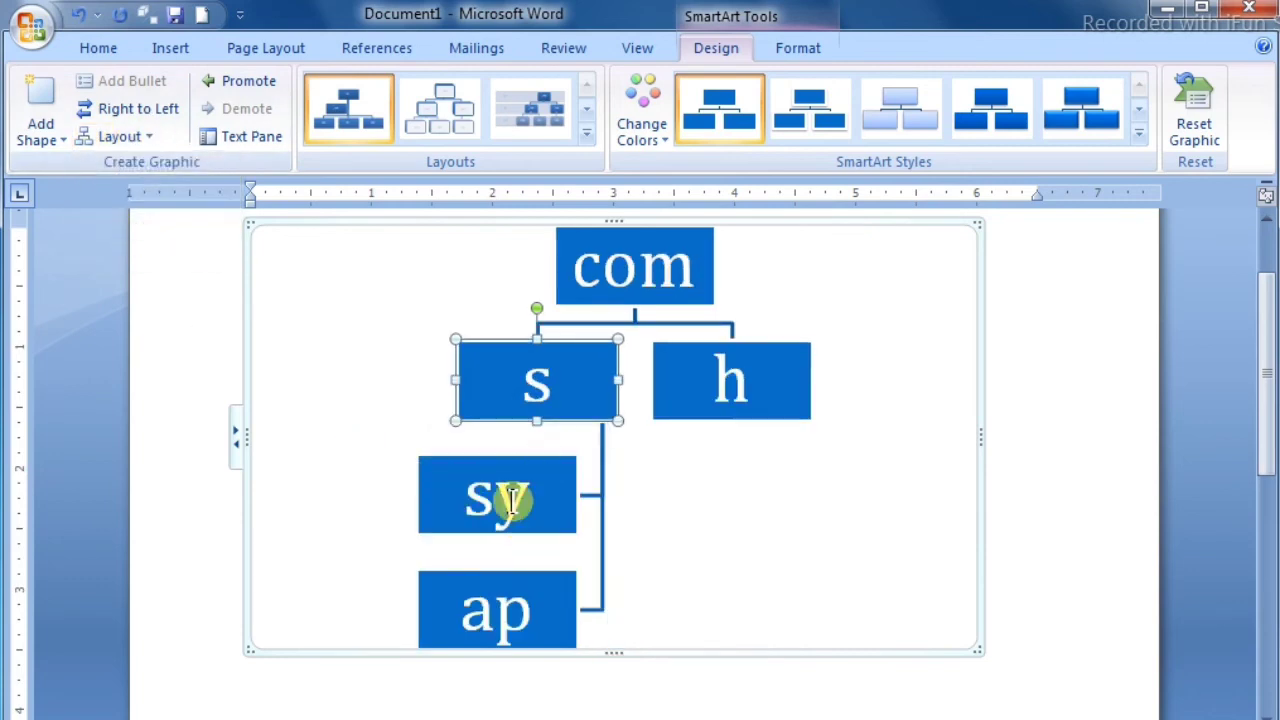
click(118, 137)
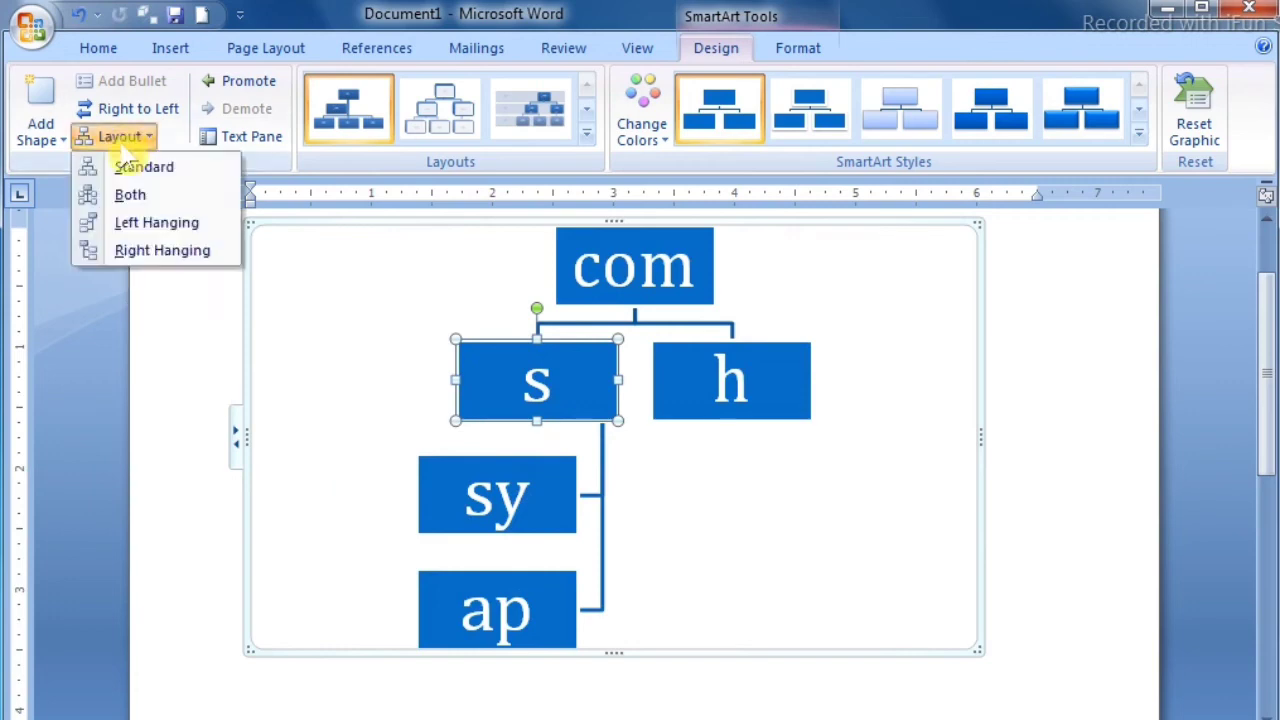
click(152, 251)
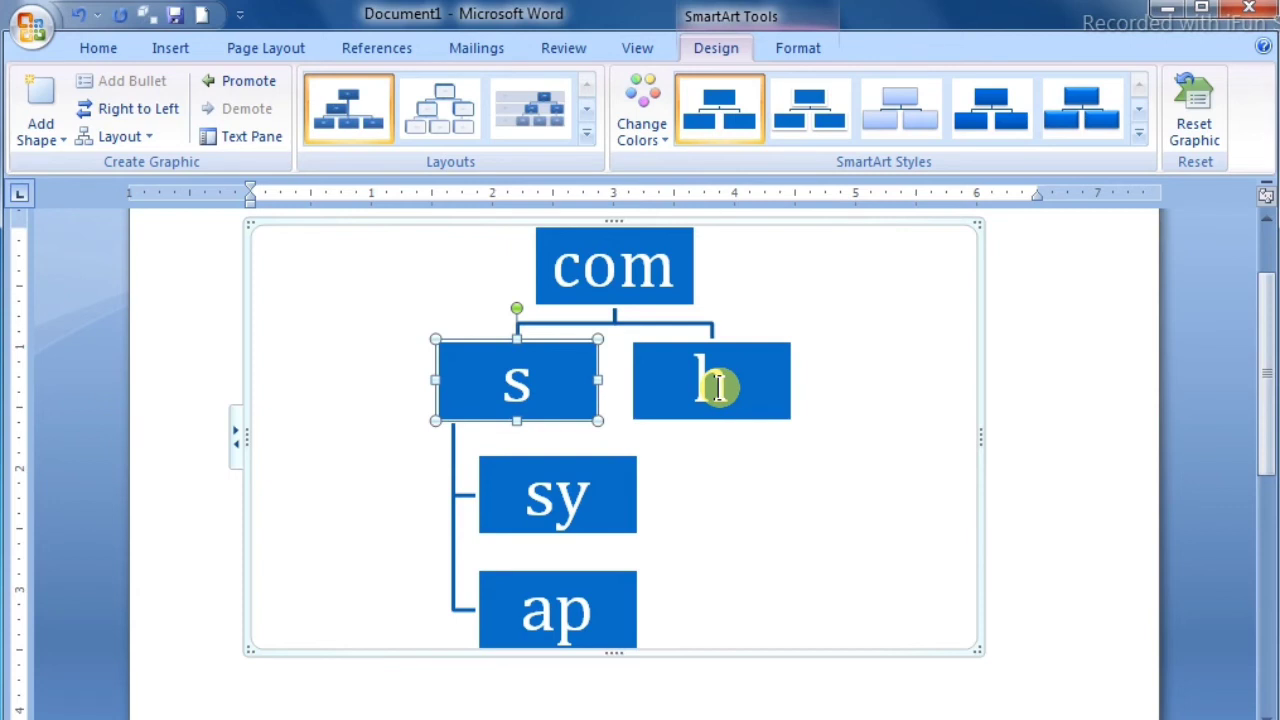
Delete the whole organization chart from the document
click(981, 420)
key(Delete)
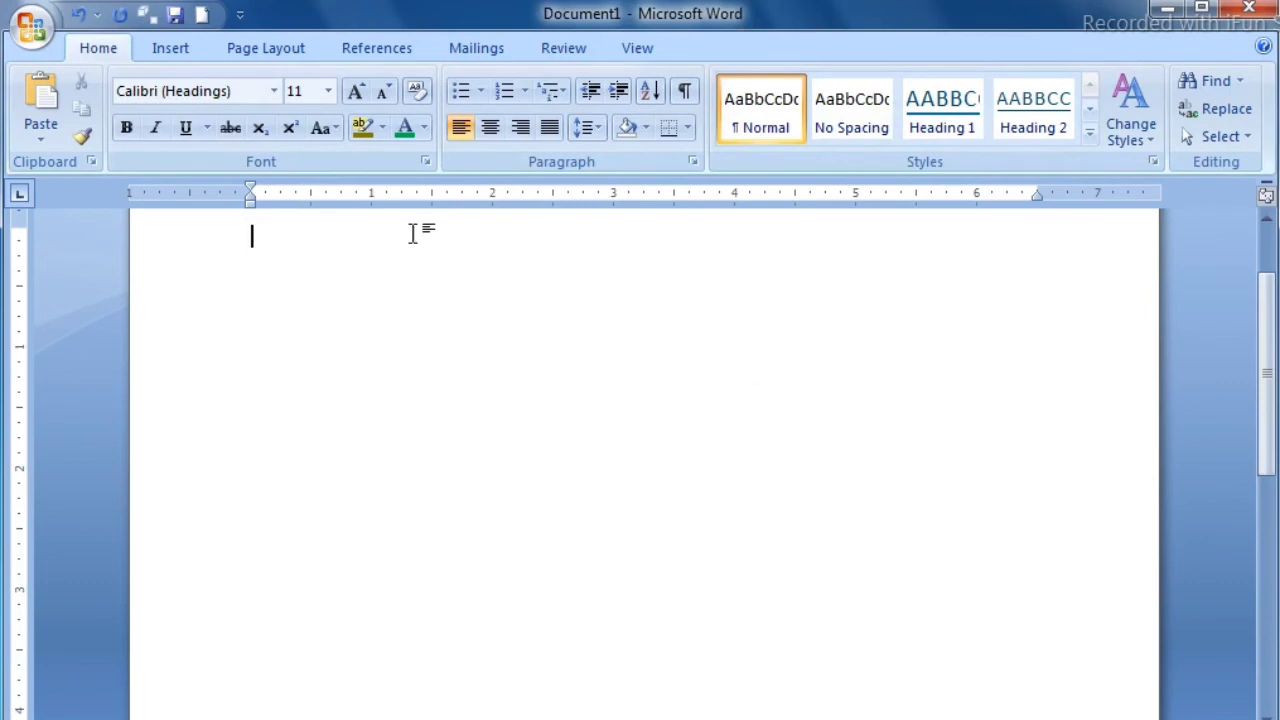
Insert a SmartArt graphic using the Organization Chart layout from the Hierarchy category
click(165, 50)
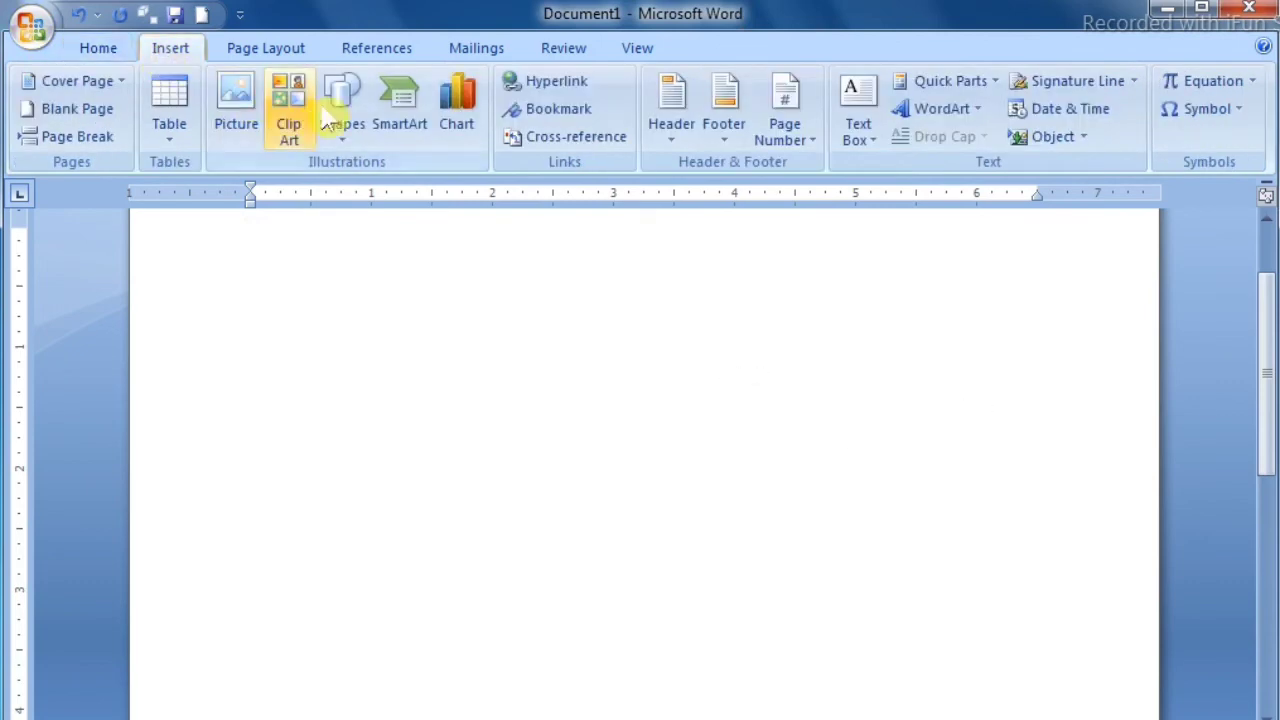
click(406, 128)
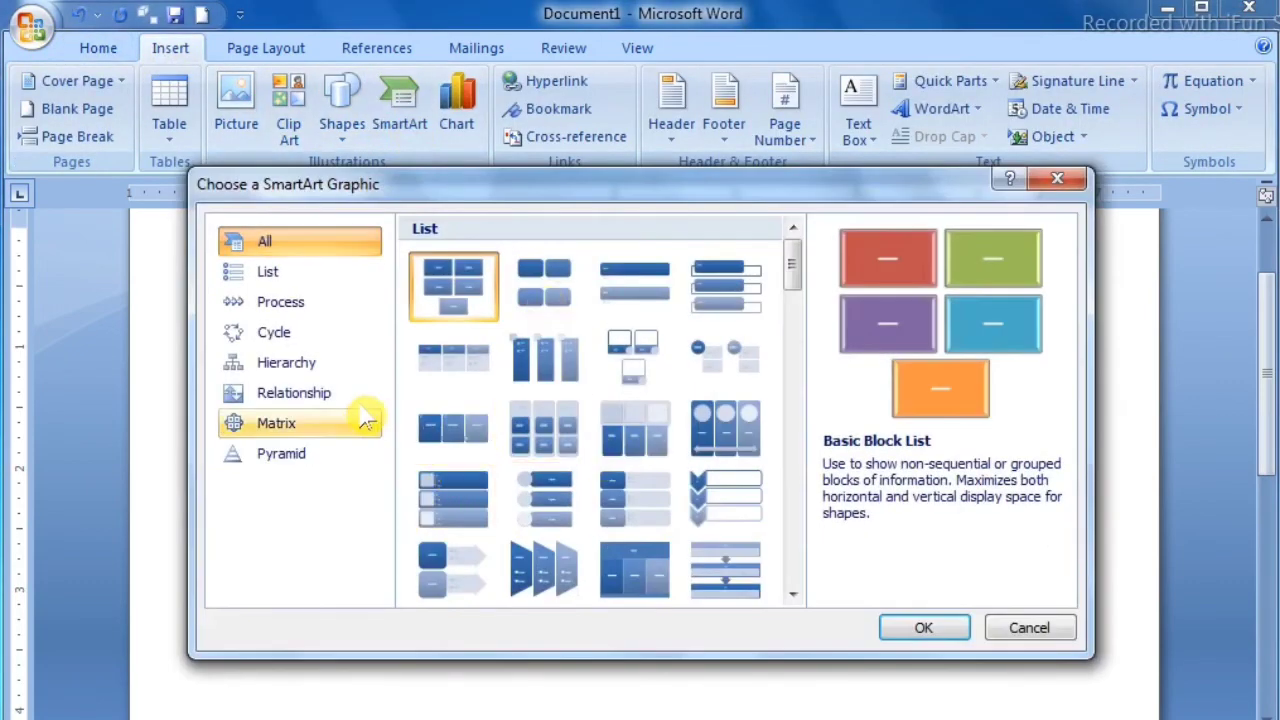
click(316, 366)
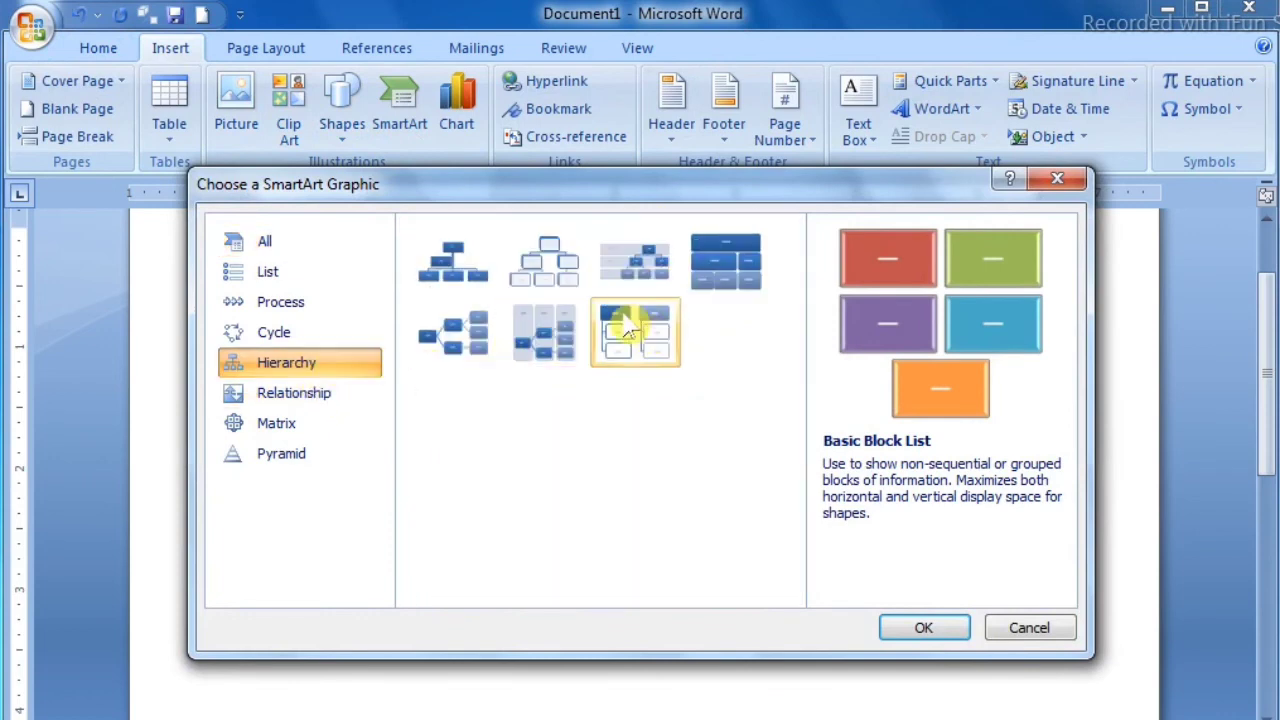
click(450, 283)
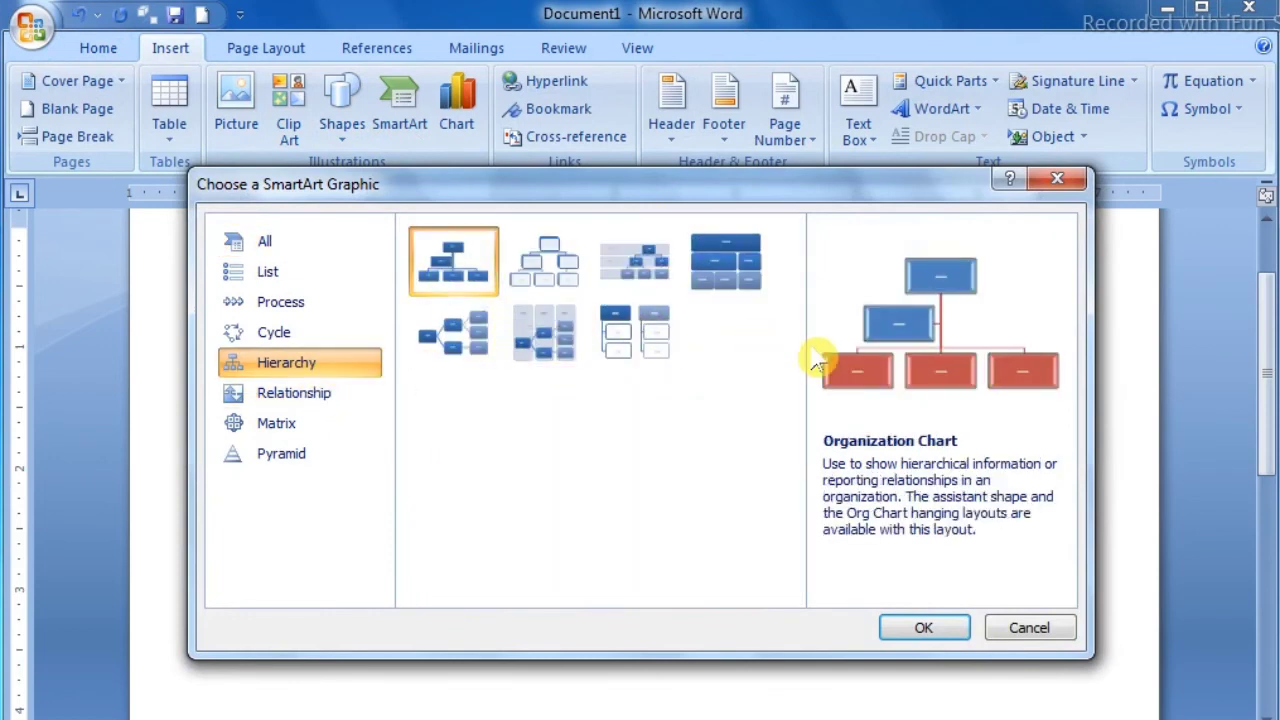
click(940, 623)
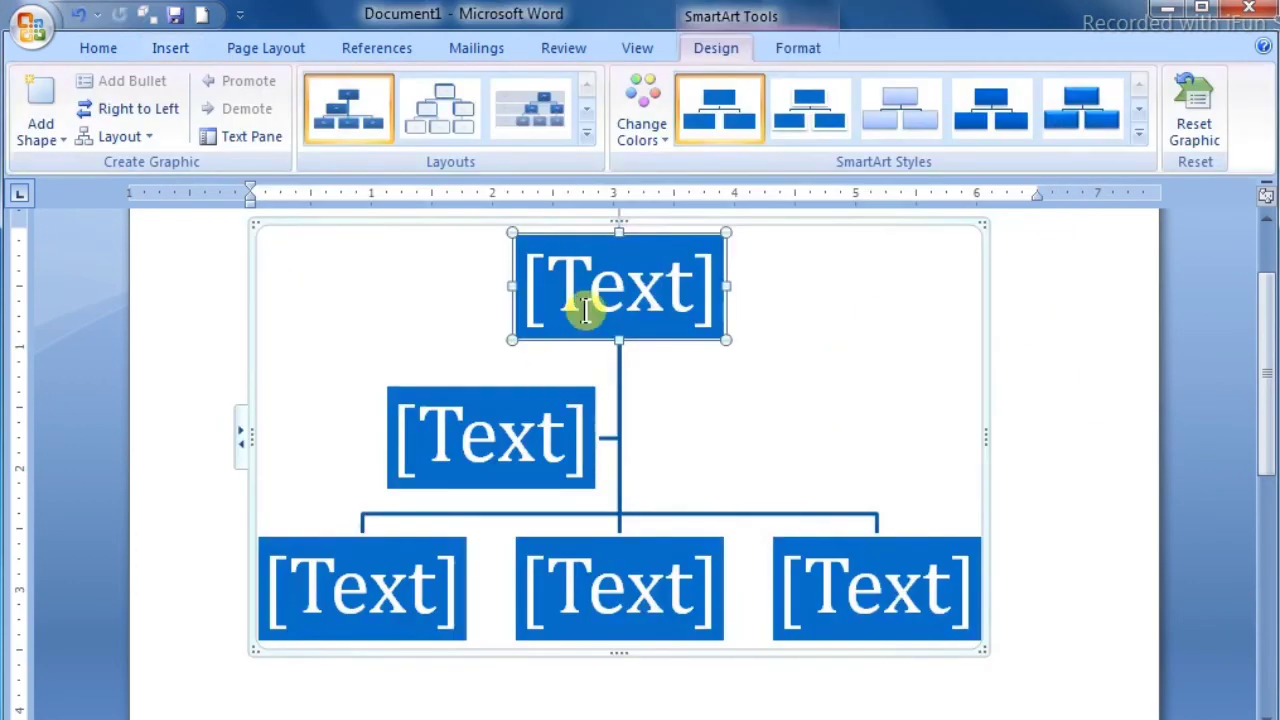
Label the top box of the organization chart memory
click(612, 296)
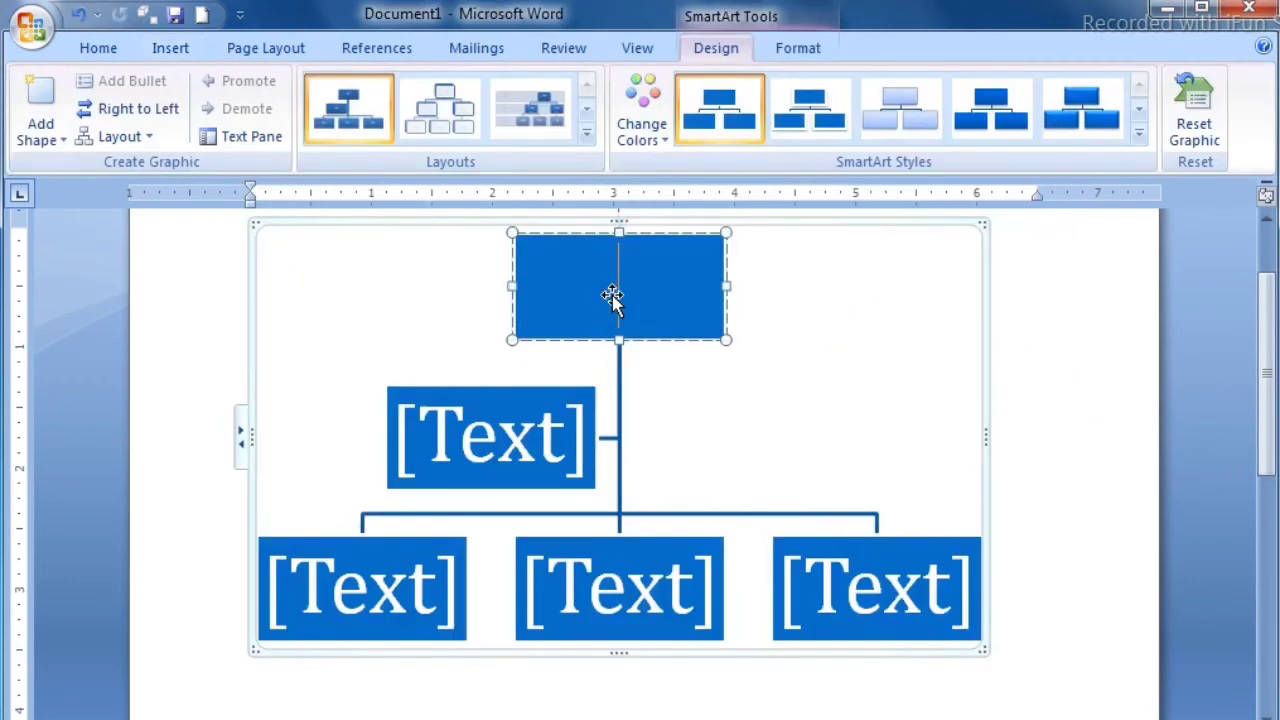
text(mem)
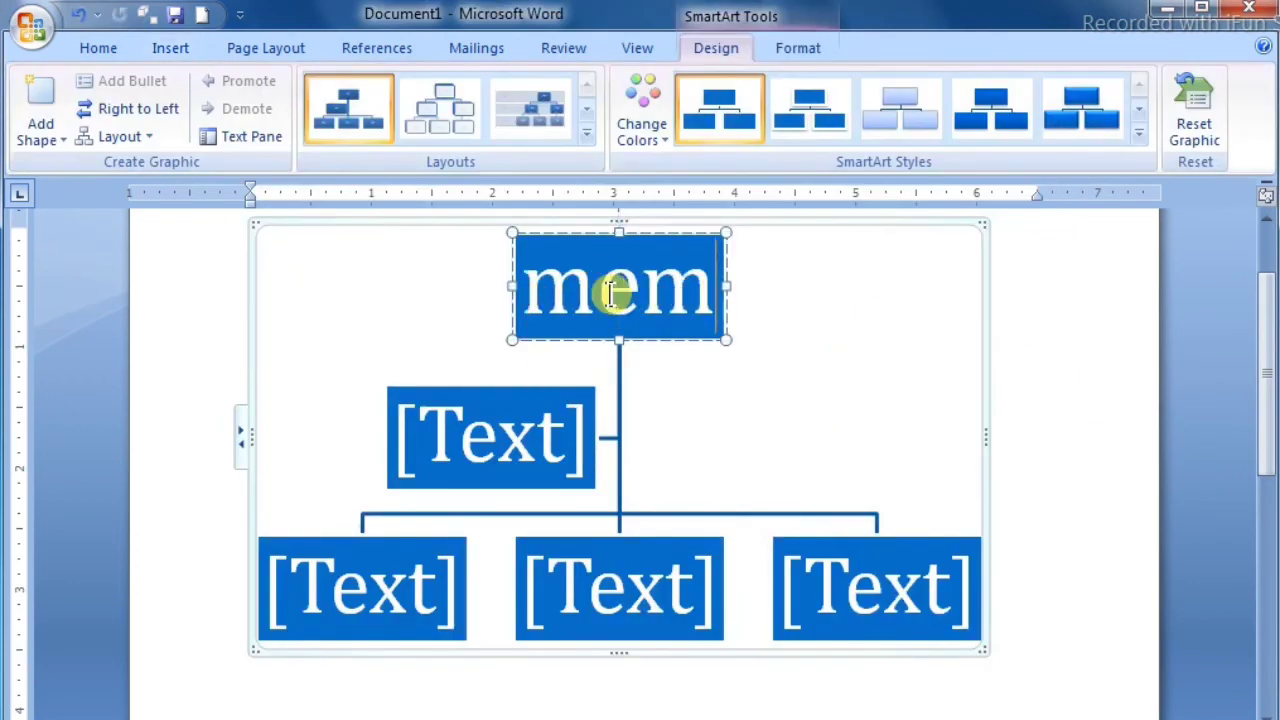
text(ory)
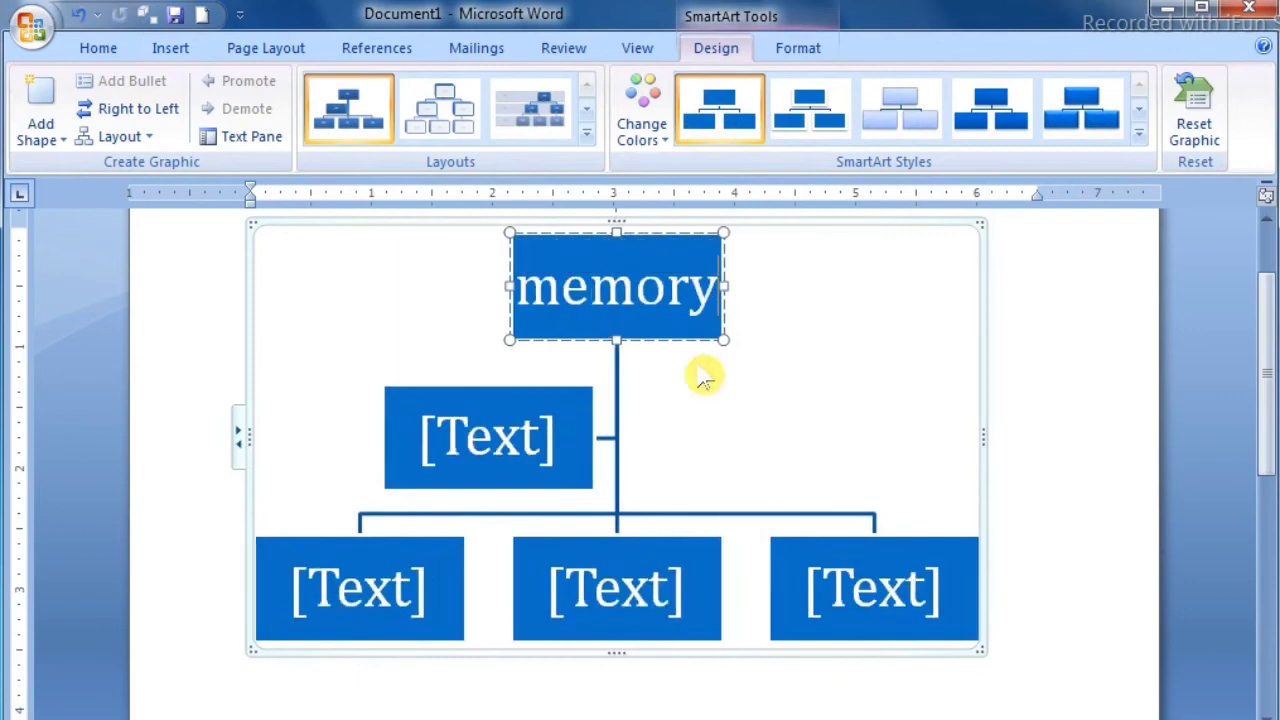
Label the first box in the chart's lowest row primary m
click(505, 433)
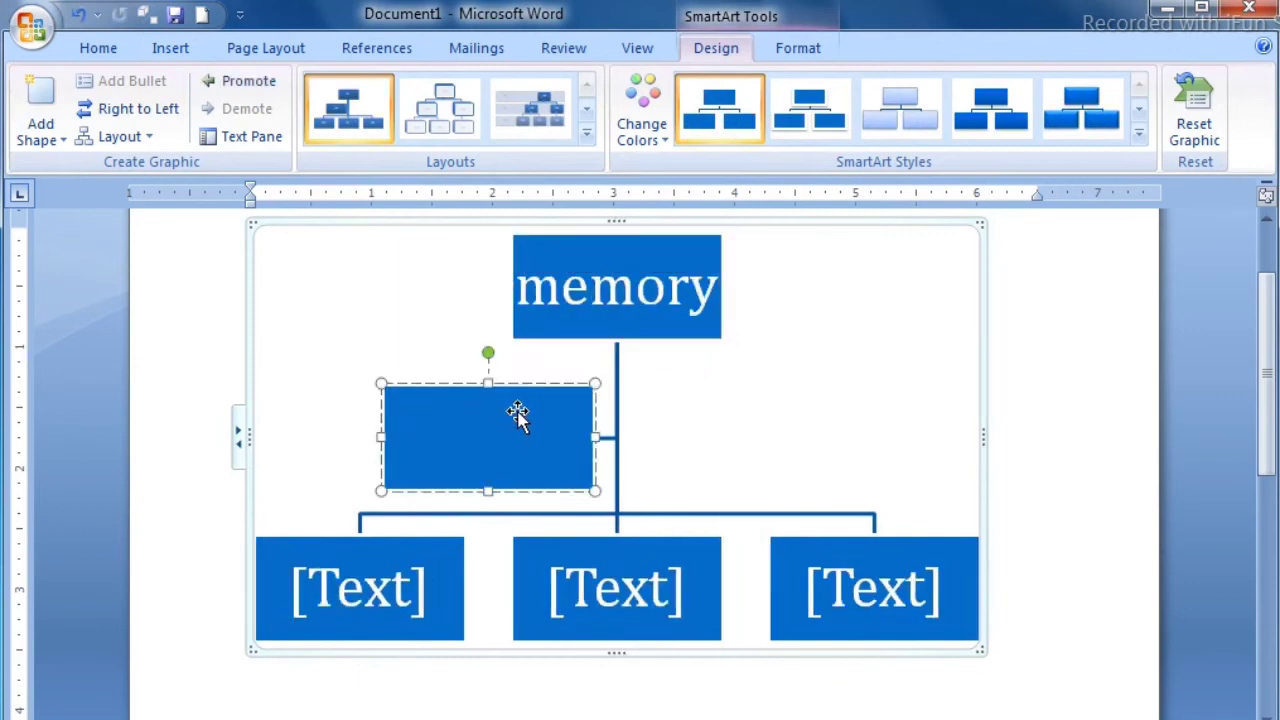
click(384, 575)
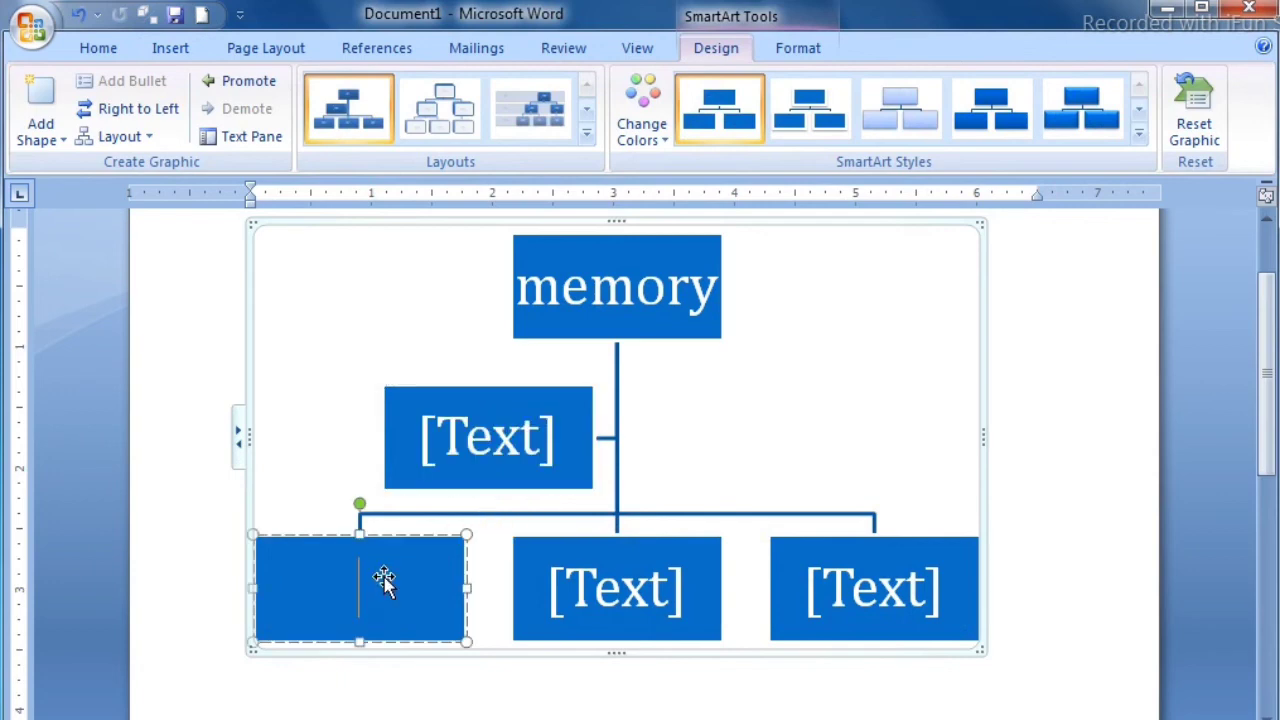
text(prima)
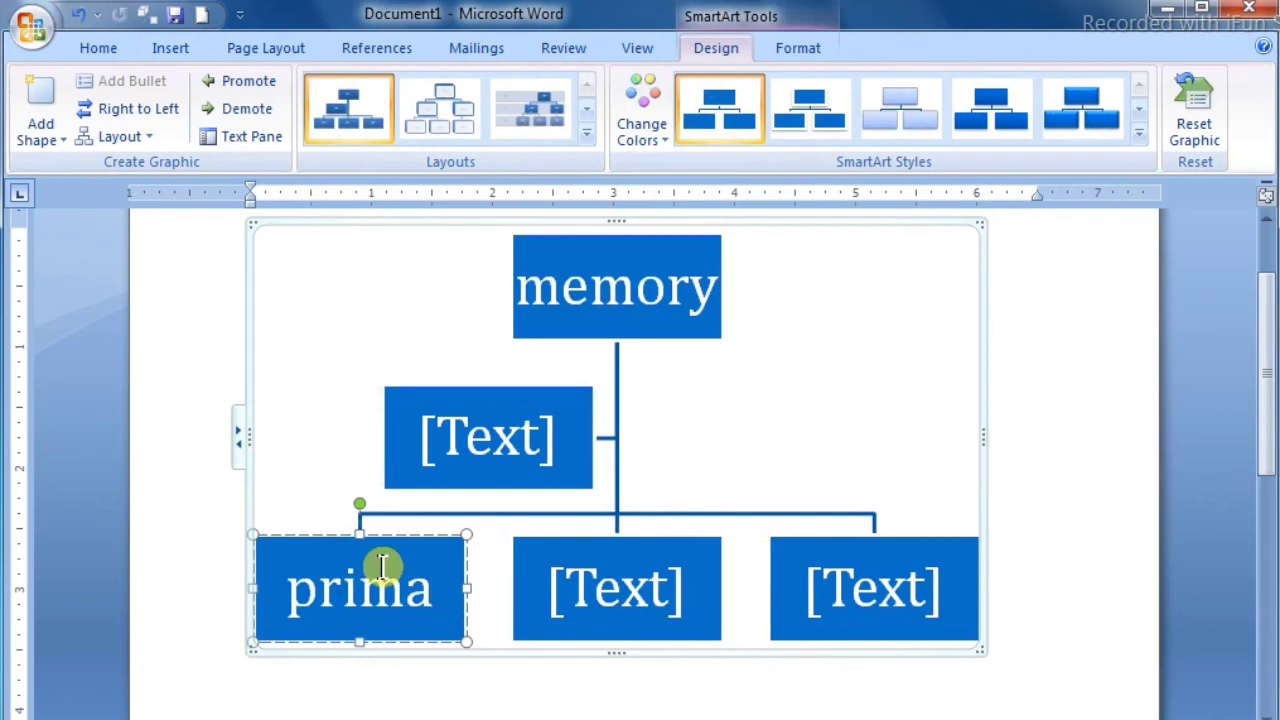
text(ry)
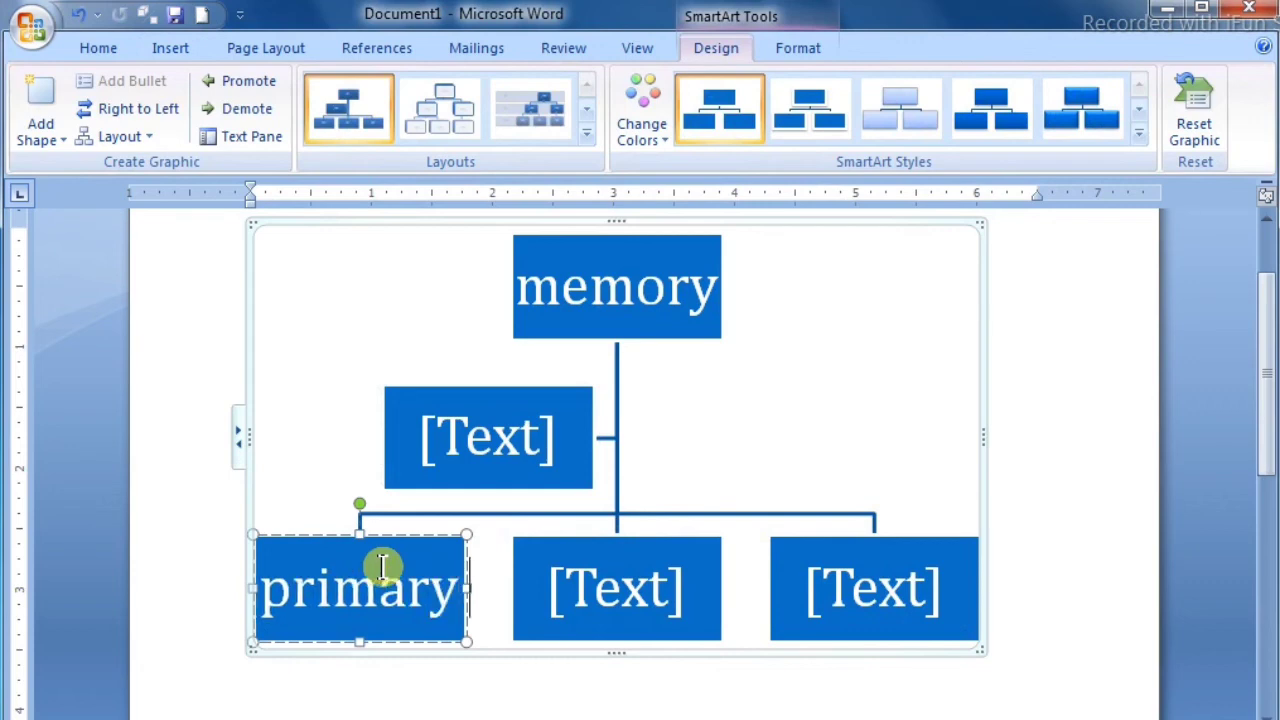
text( m)
Label the last box in the chart's lowest row secondary m
click(830, 592)
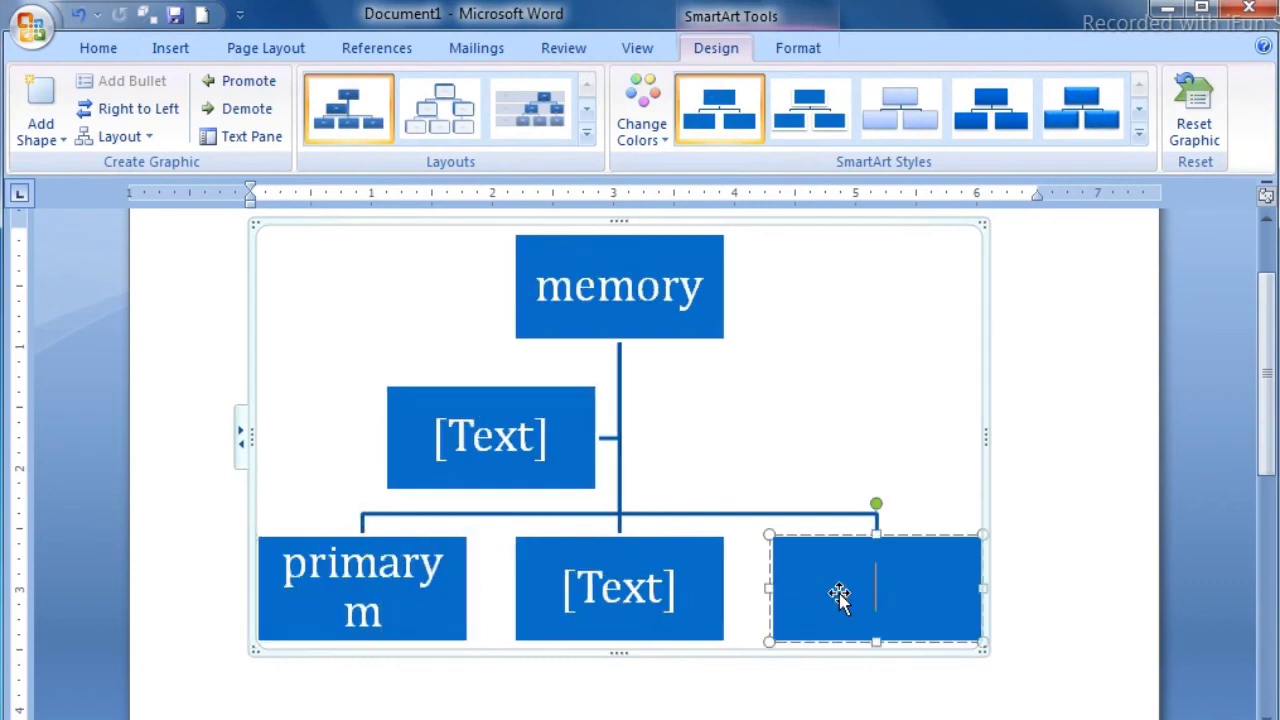
text(secon)
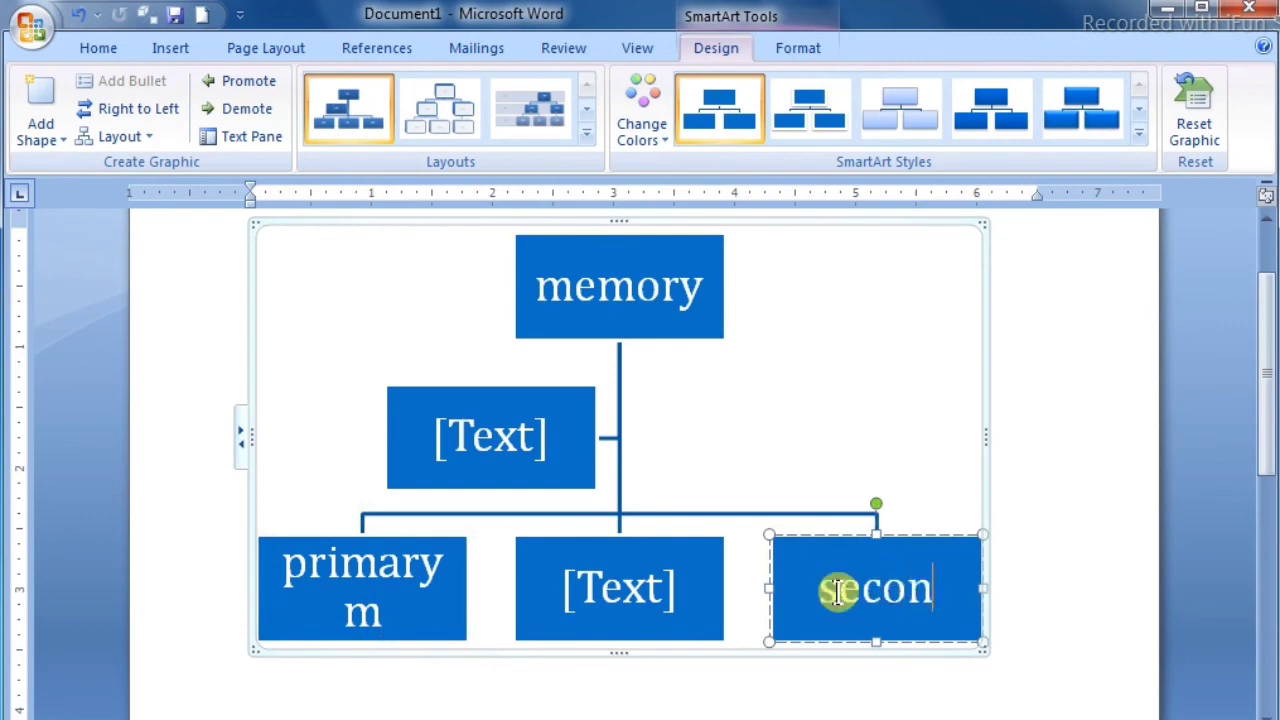
text(dary)
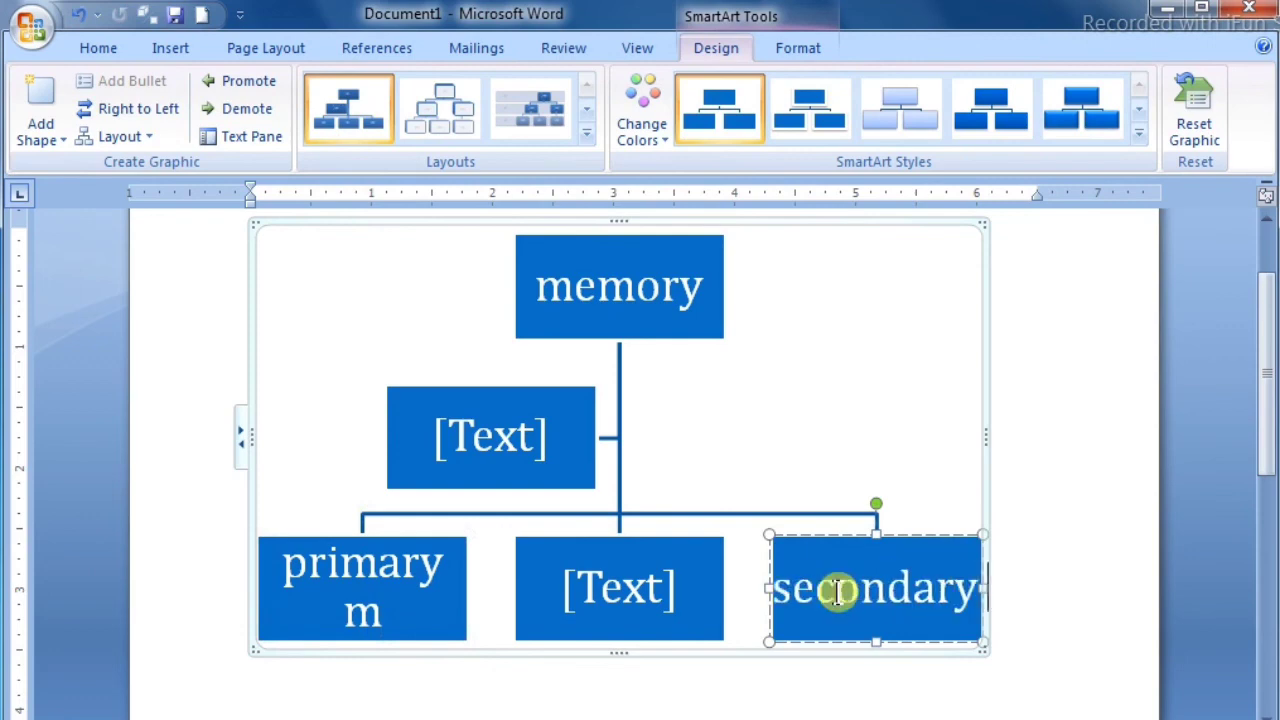
text(m)
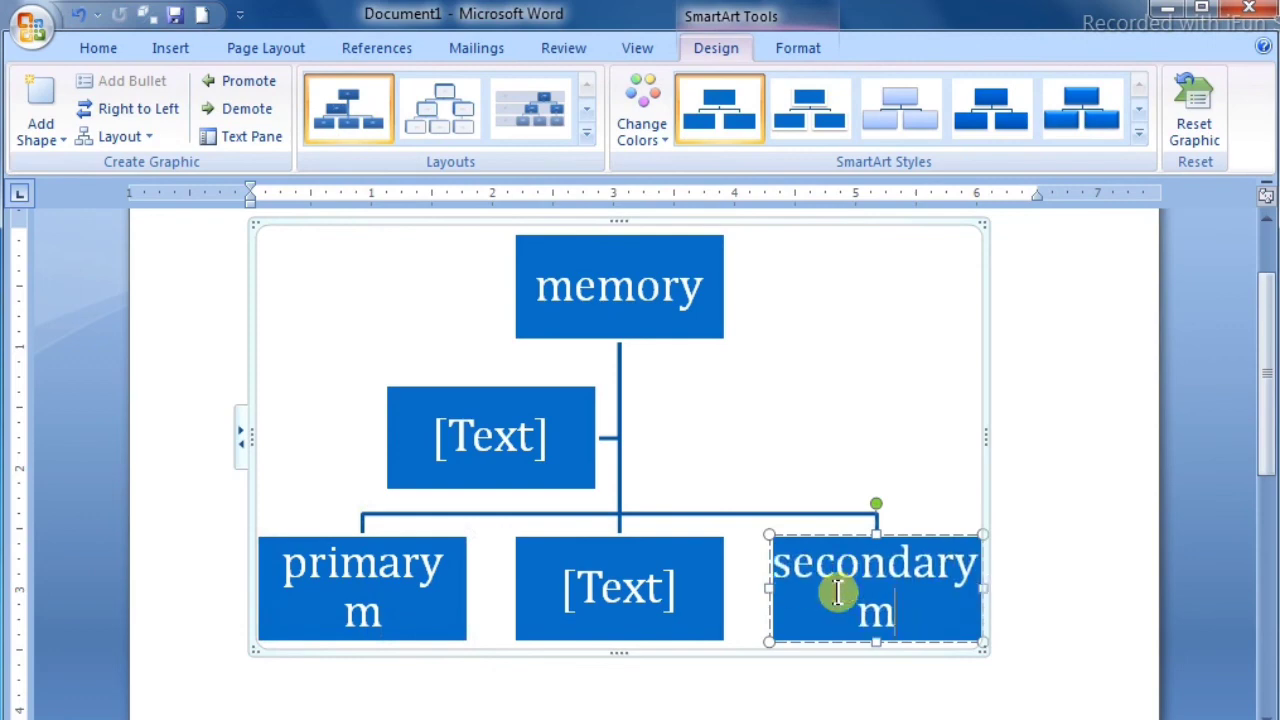
click(1038, 620)
Delete the empty middle box between primary m and secondary m from the chart
click(700, 595)
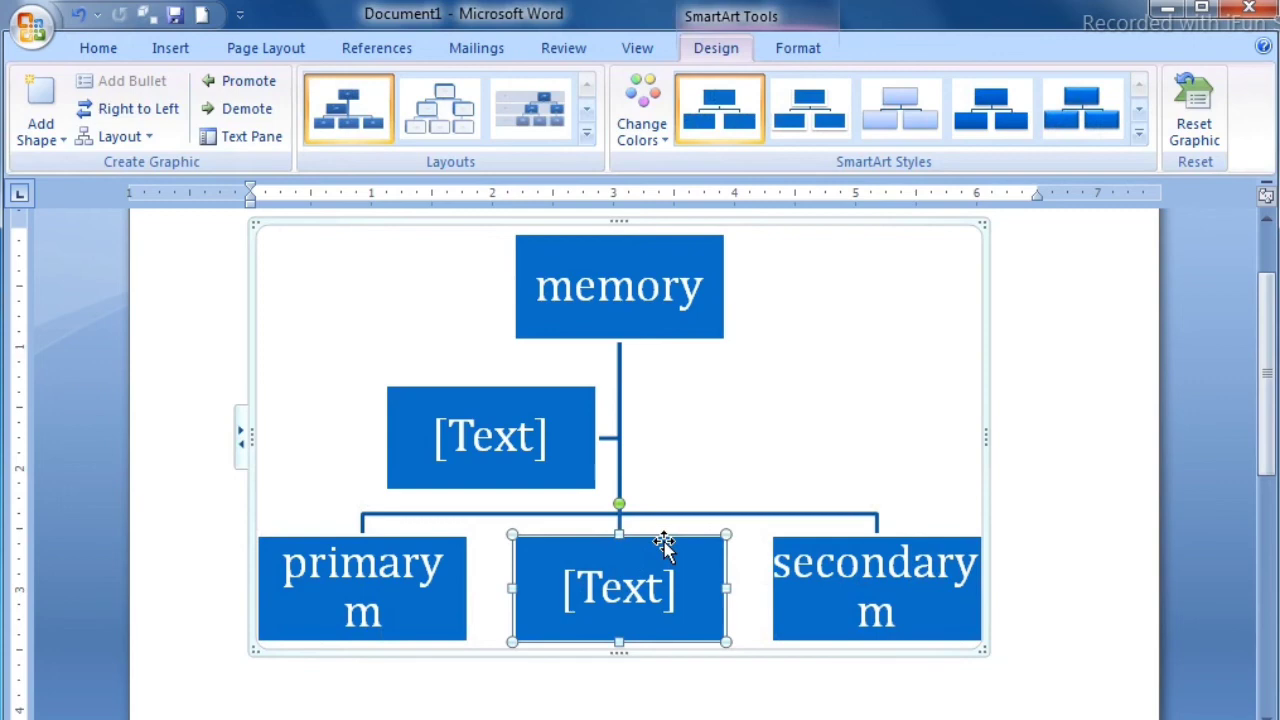
key(Delete)
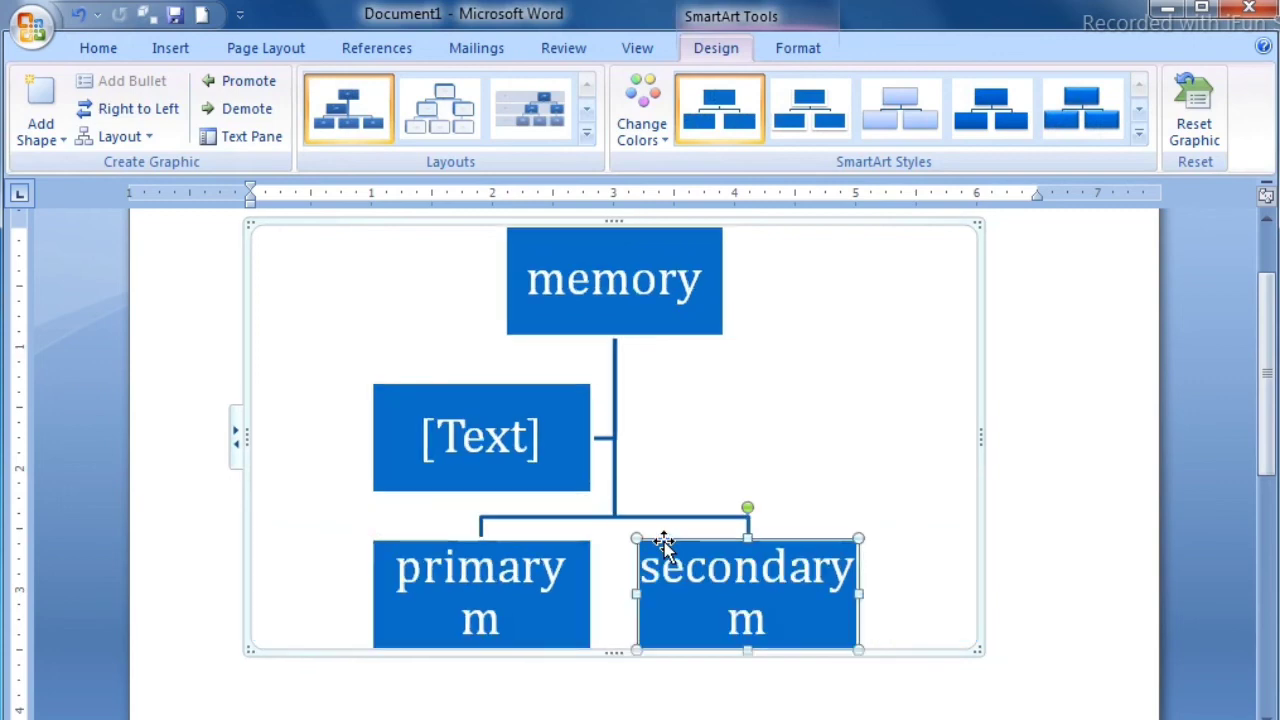